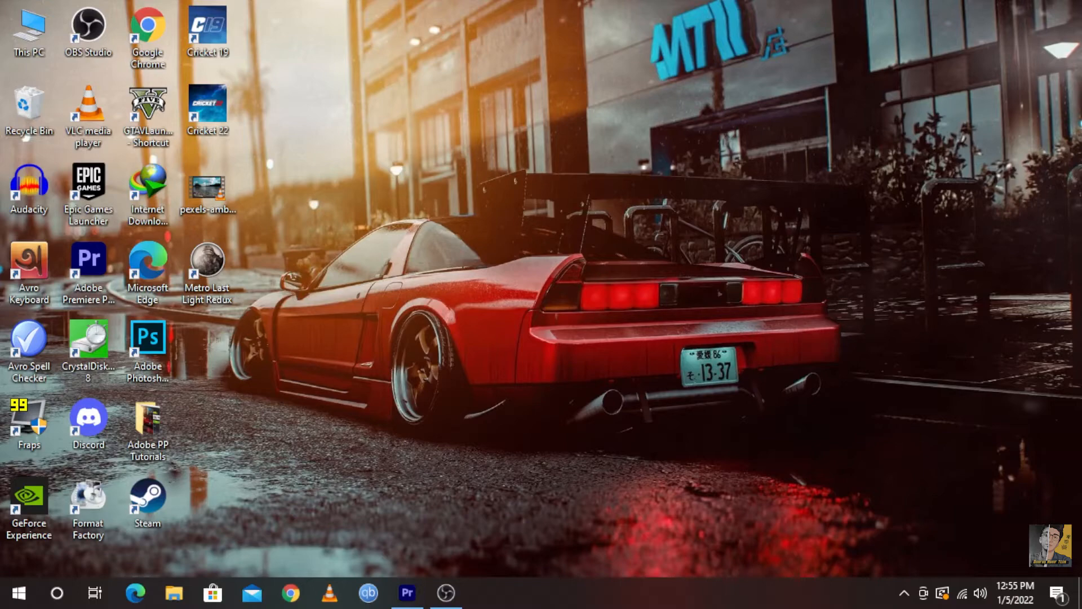
Switch to Adobe Premiere Pro, move the playhead to about 3 seconds, and select the river clip on track V1
click(407, 593)
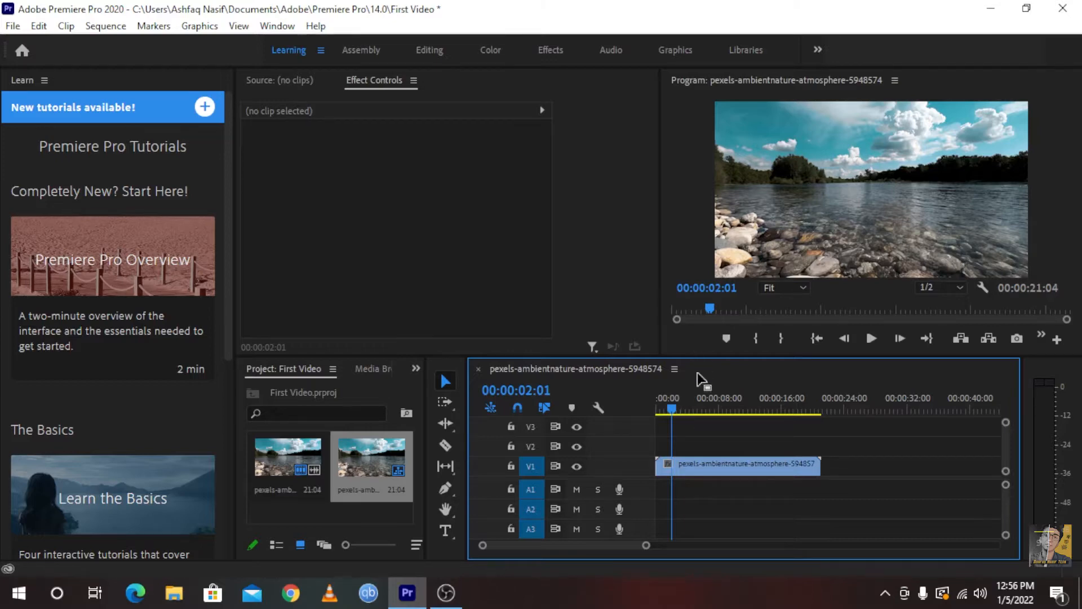
click(696, 462)
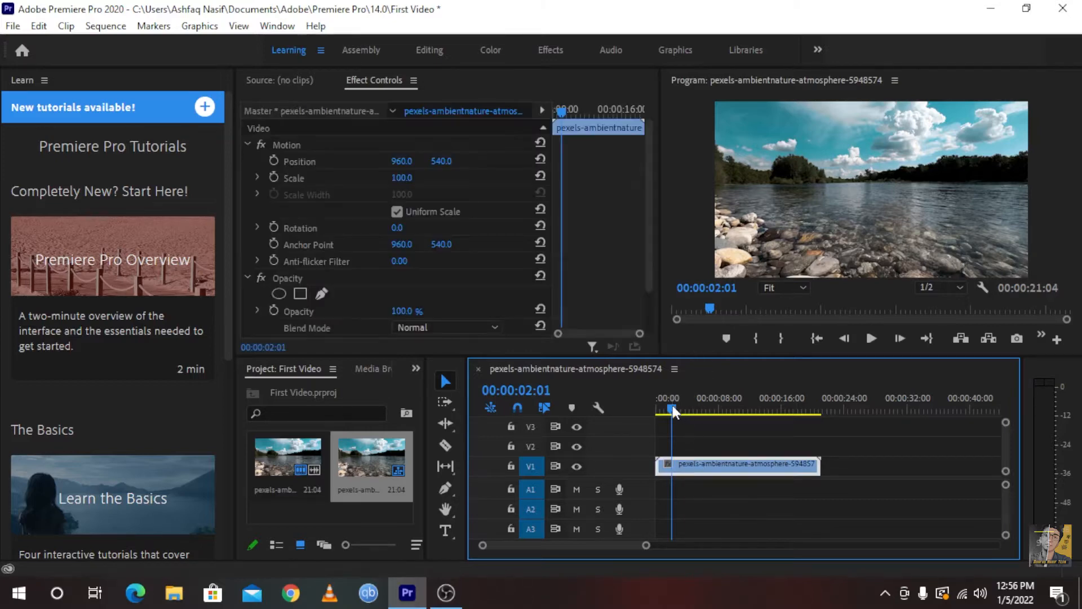
drag(672, 405, 682, 412)
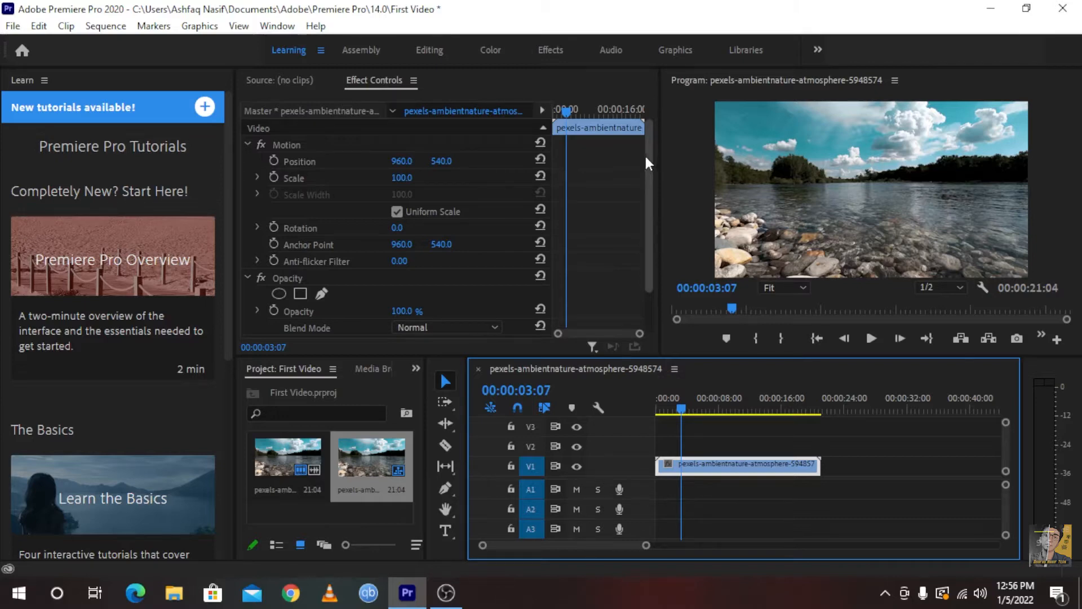
click(686, 431)
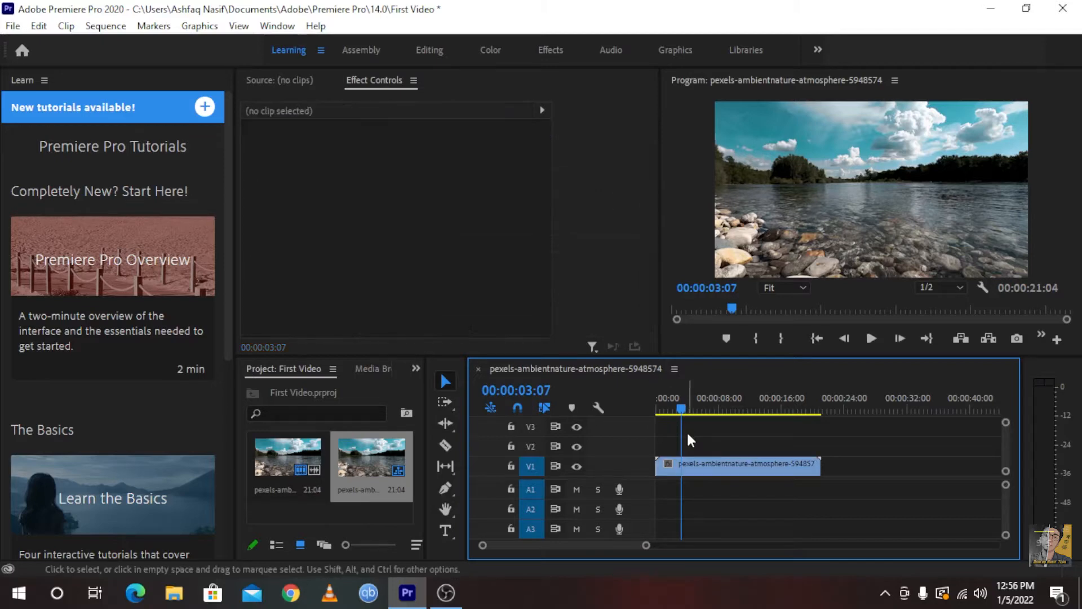
click(720, 468)
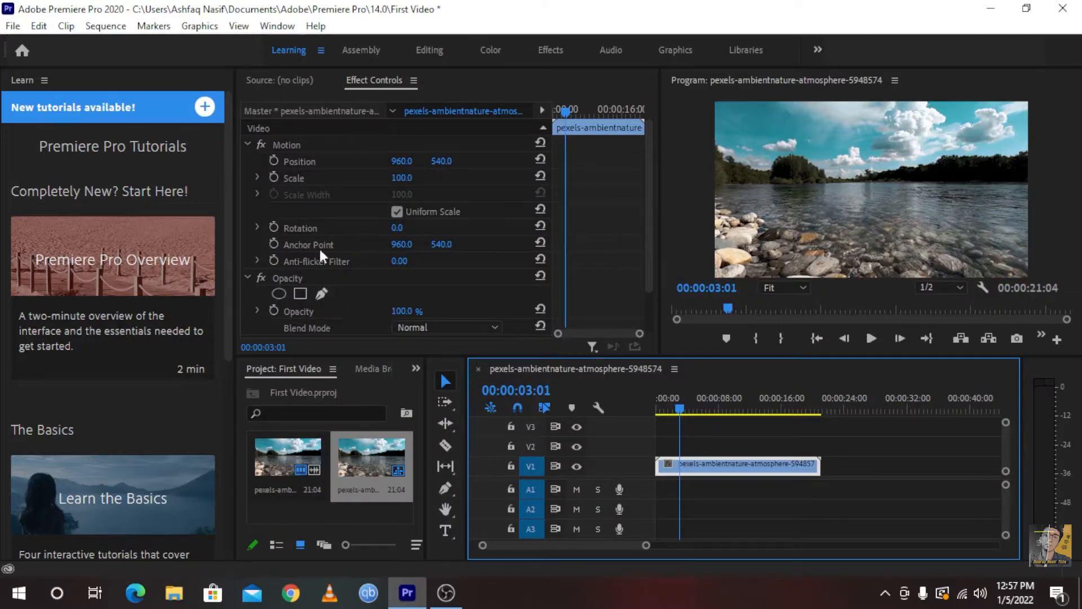
Display the effects library and search it for Crop
click(293, 26)
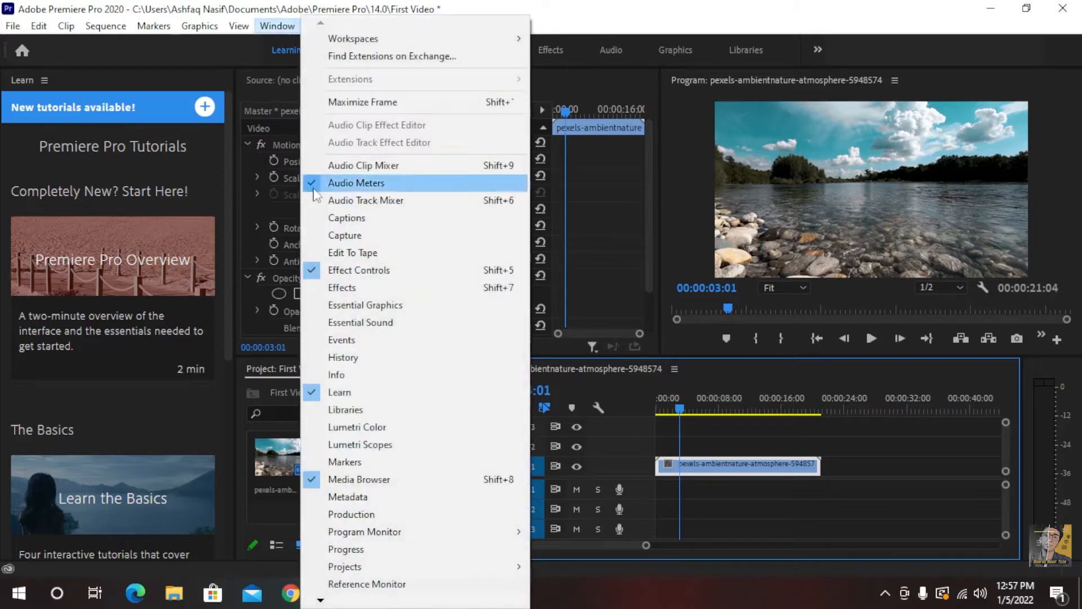
click(354, 289)
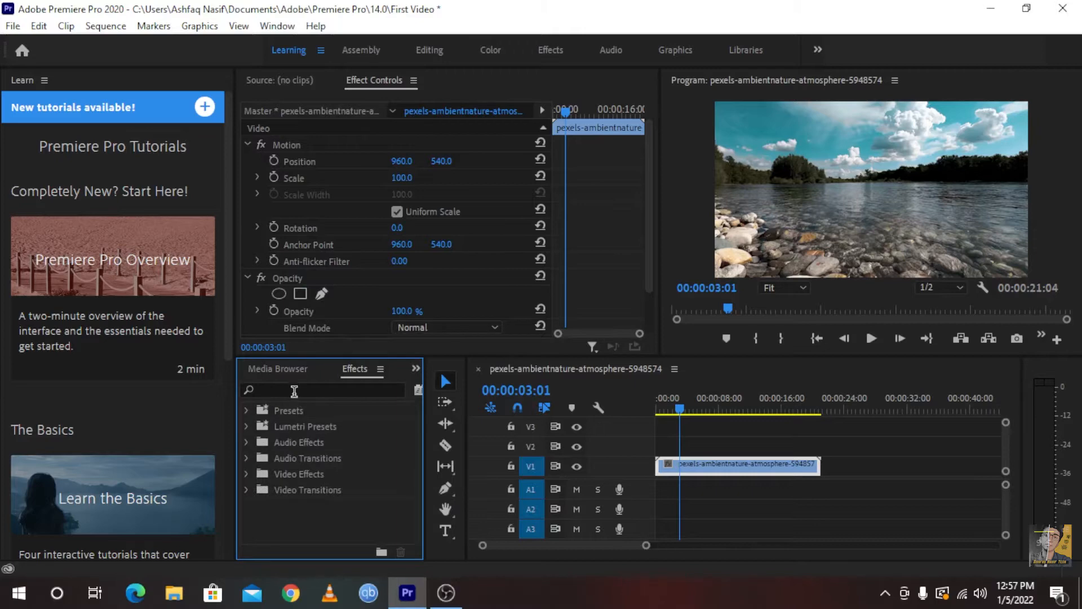
click(294, 390)
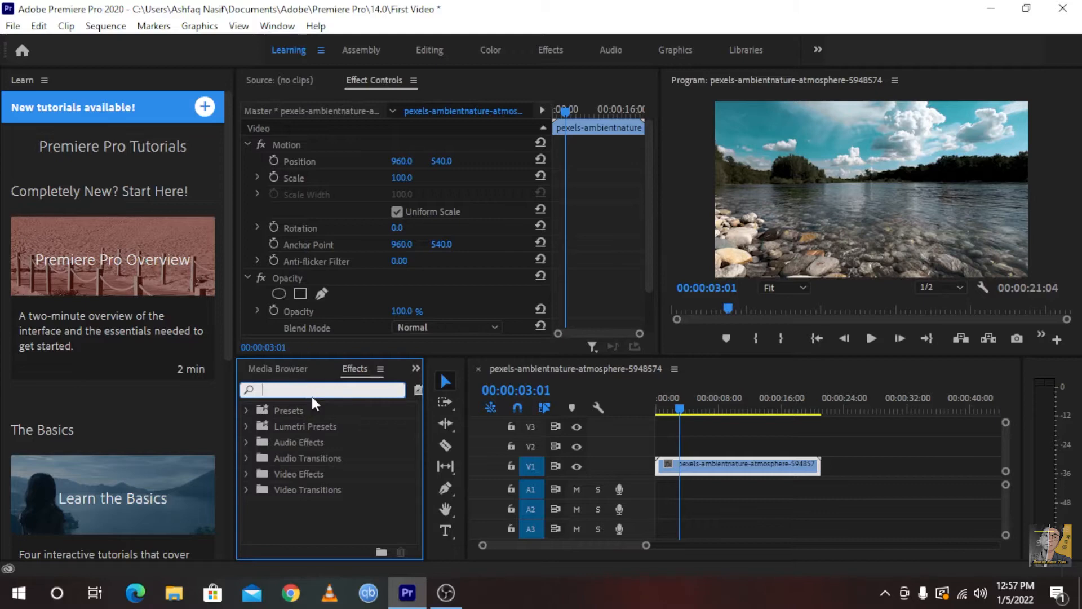
click(247, 427)
click(243, 426)
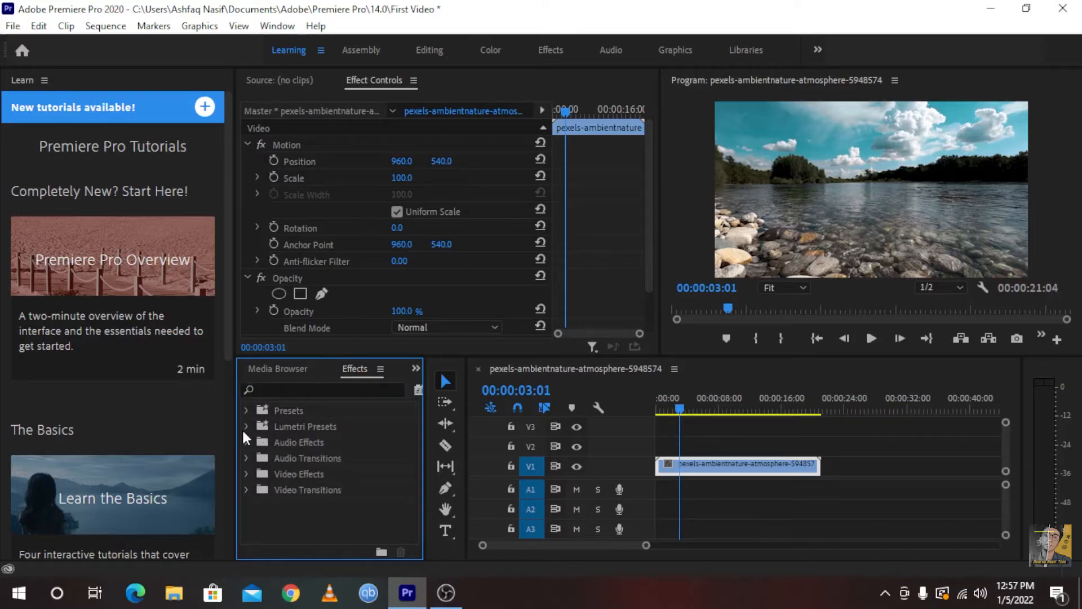
click(298, 392)
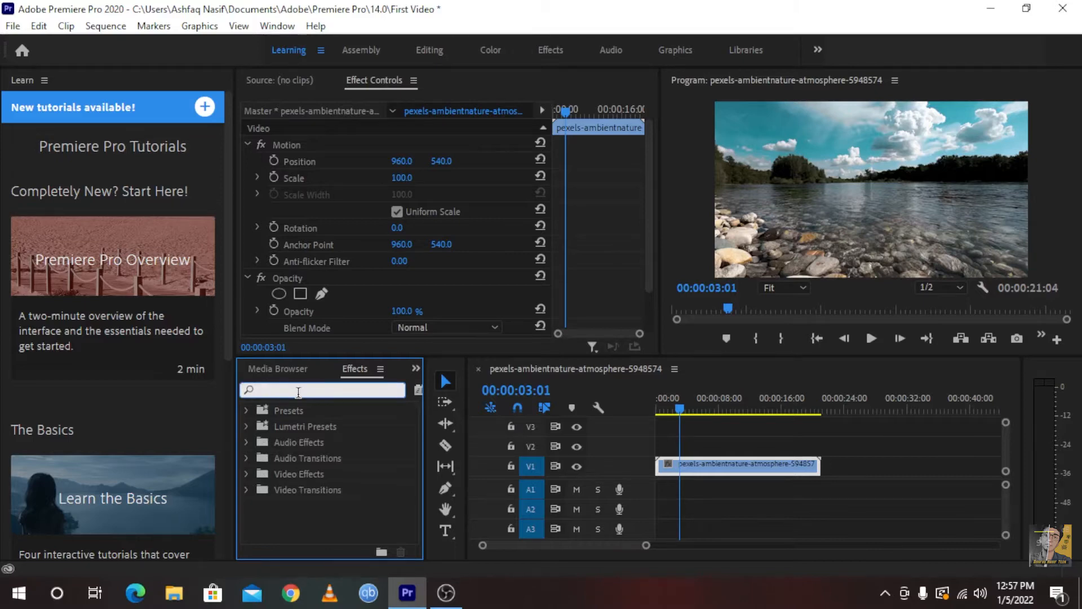
text(Cr)
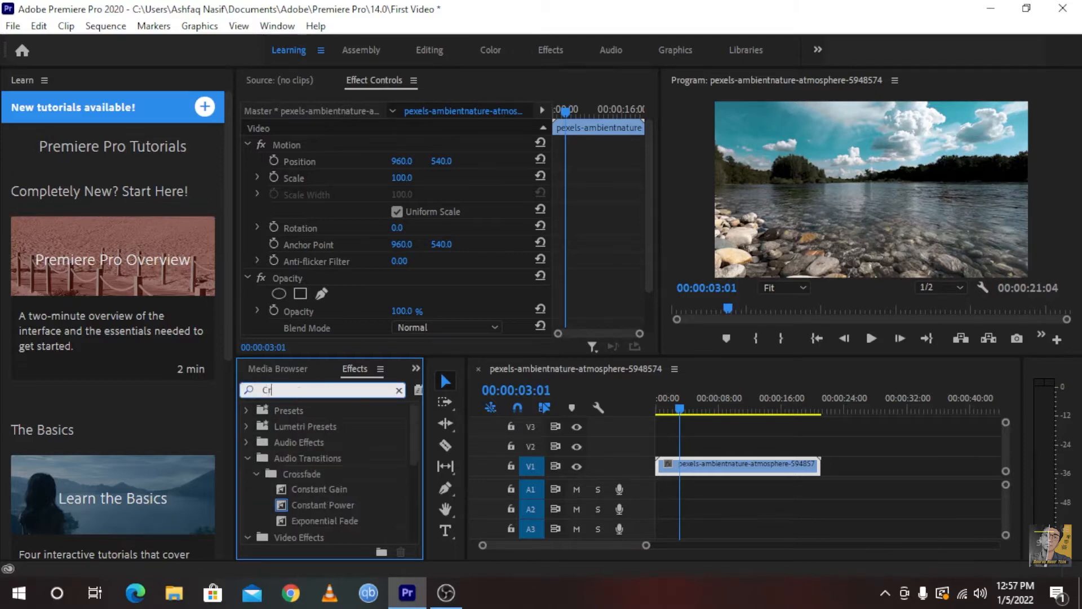
text(op)
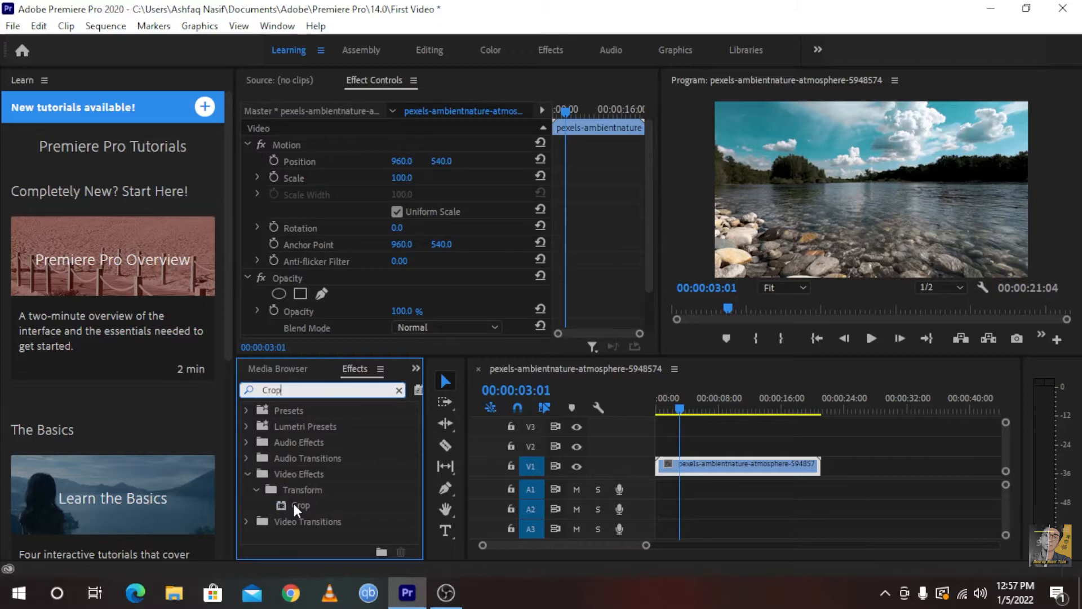
Apply the Crop video effect to the clip on V1 and bring up the clip's effect settings
drag(292, 502, 699, 469)
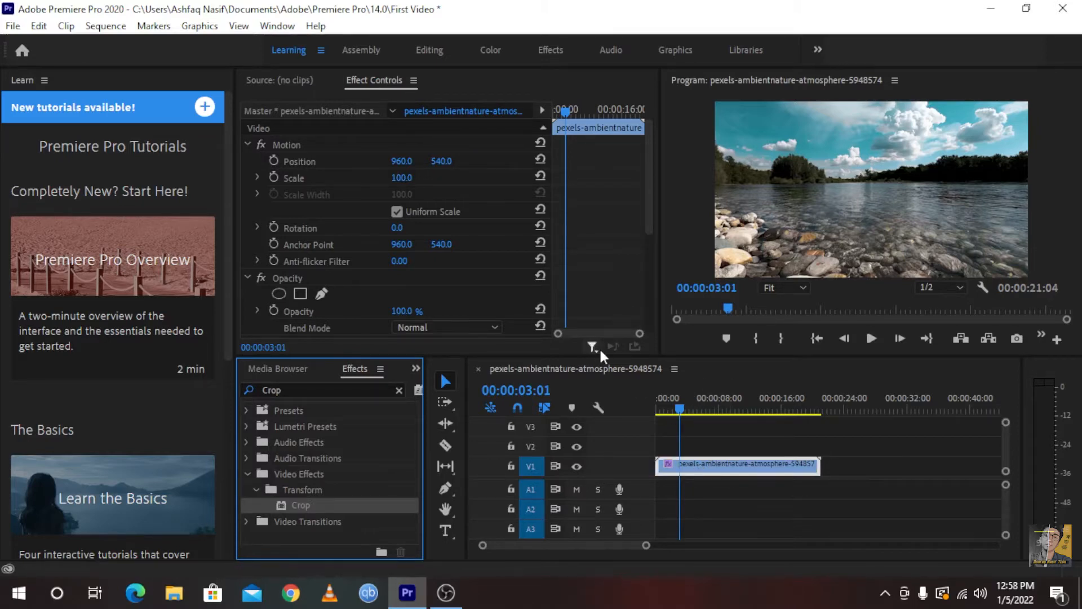
scroll(462, 265, down, 3)
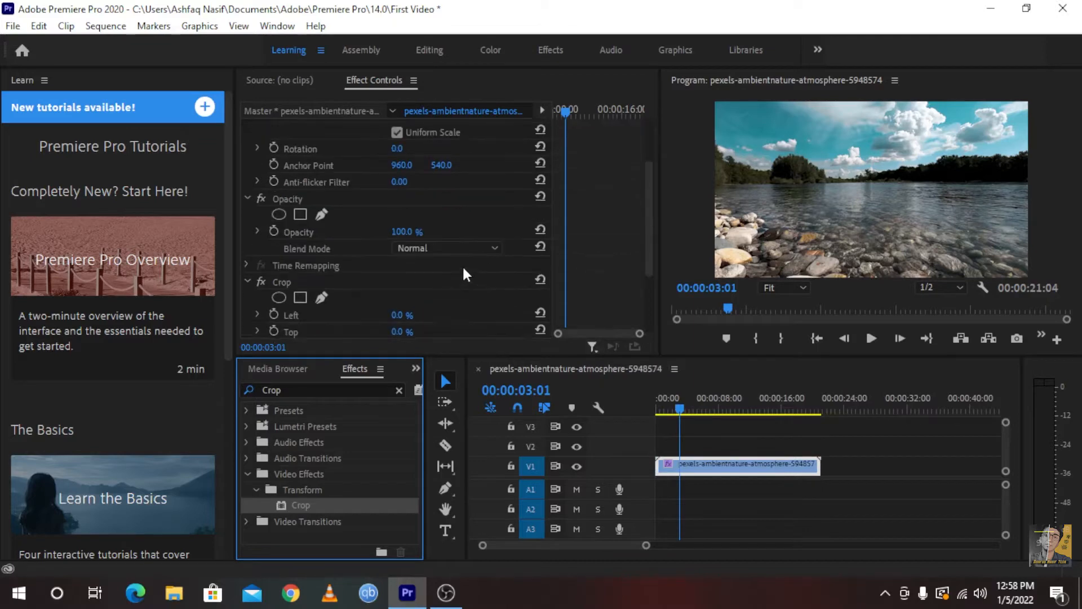
scroll(462, 265, up, 3)
click(277, 26)
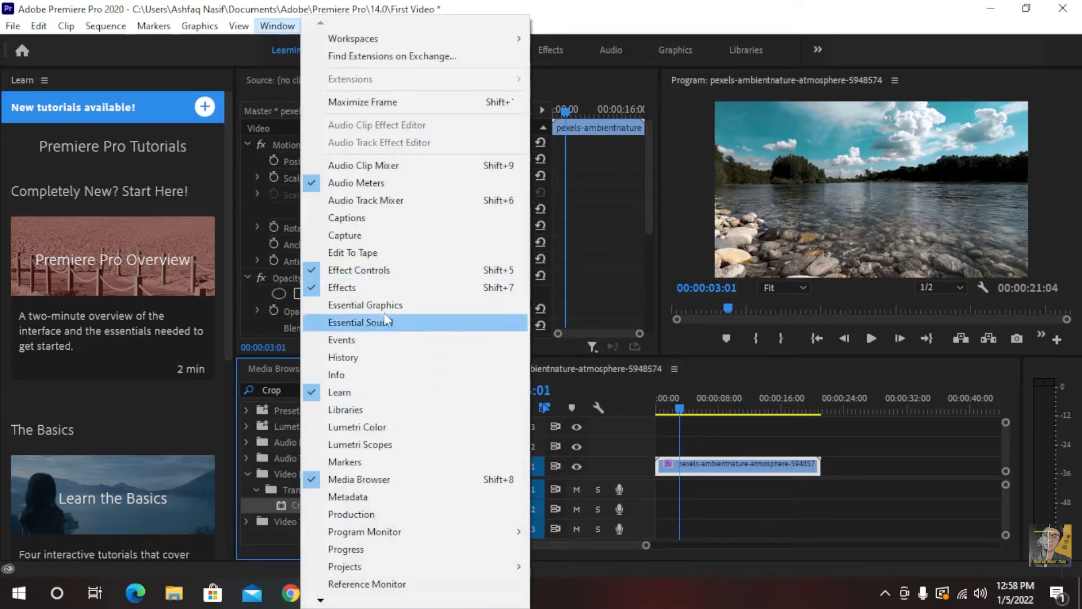
click(378, 273)
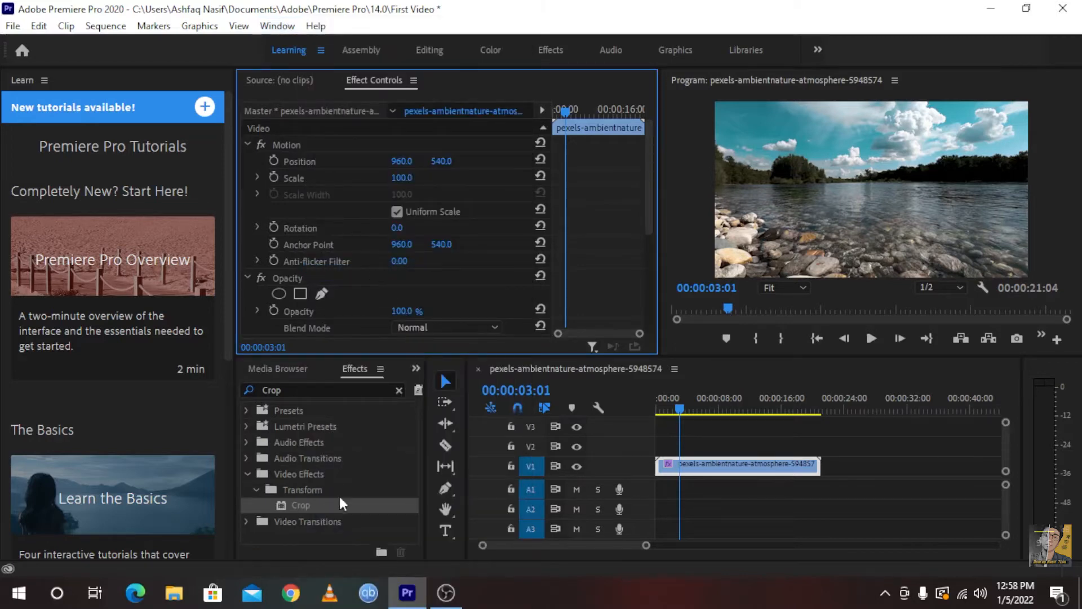
Apply the Crop effect to the V1 clip three more times, bringing the stacked Crop settings into view
drag(304, 506, 709, 465)
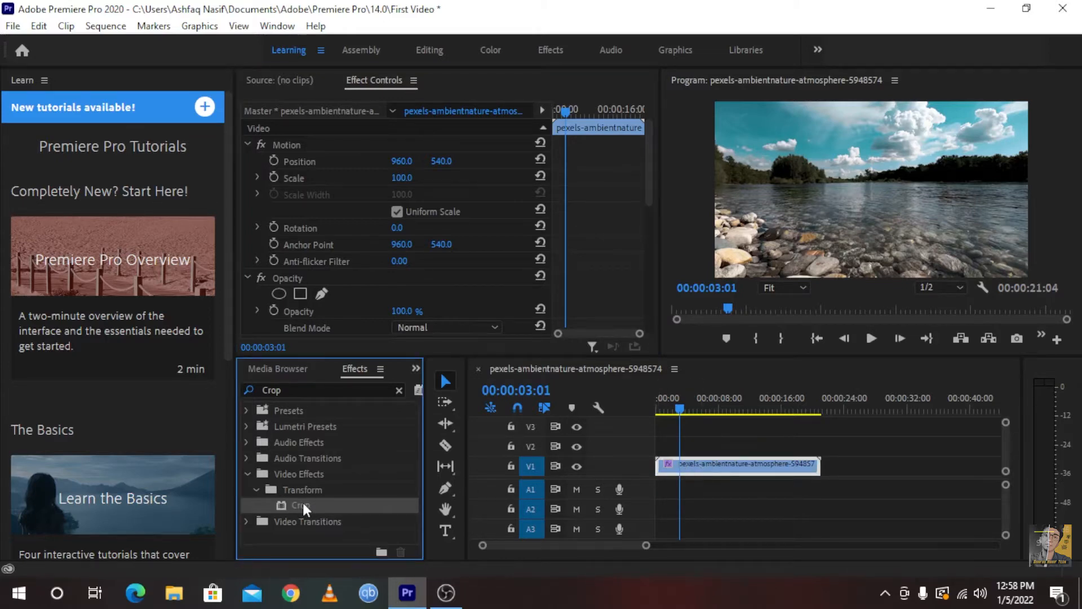
drag(302, 505, 689, 461)
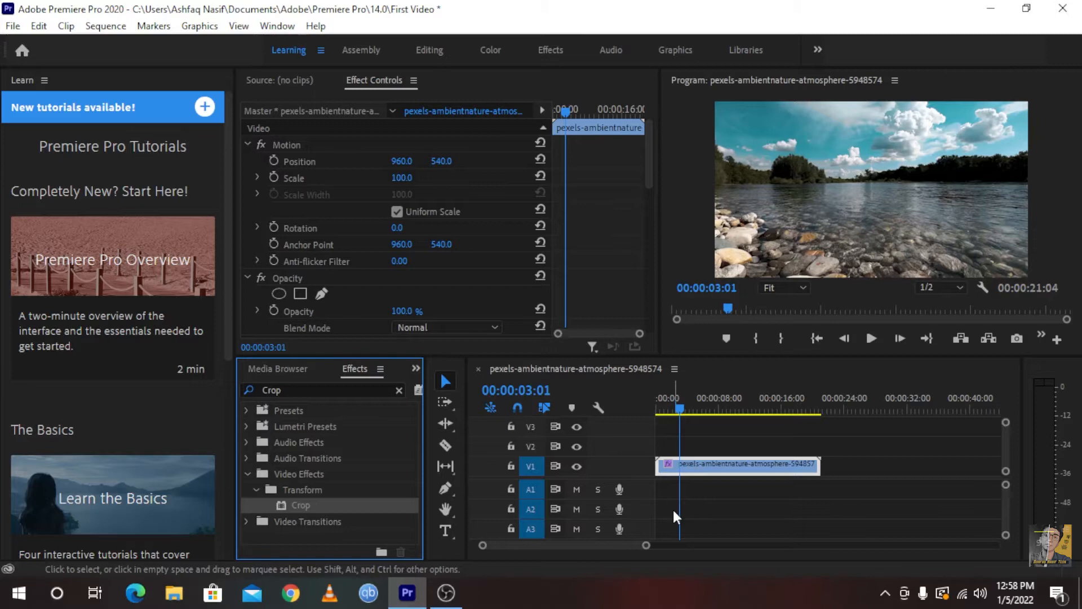
click(268, 27)
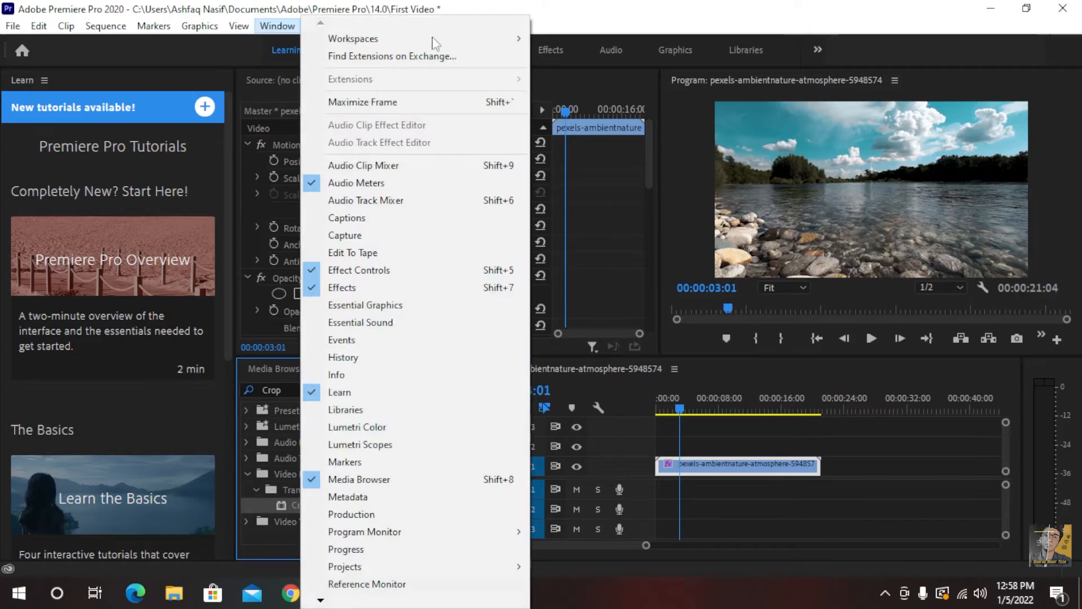
click(358, 271)
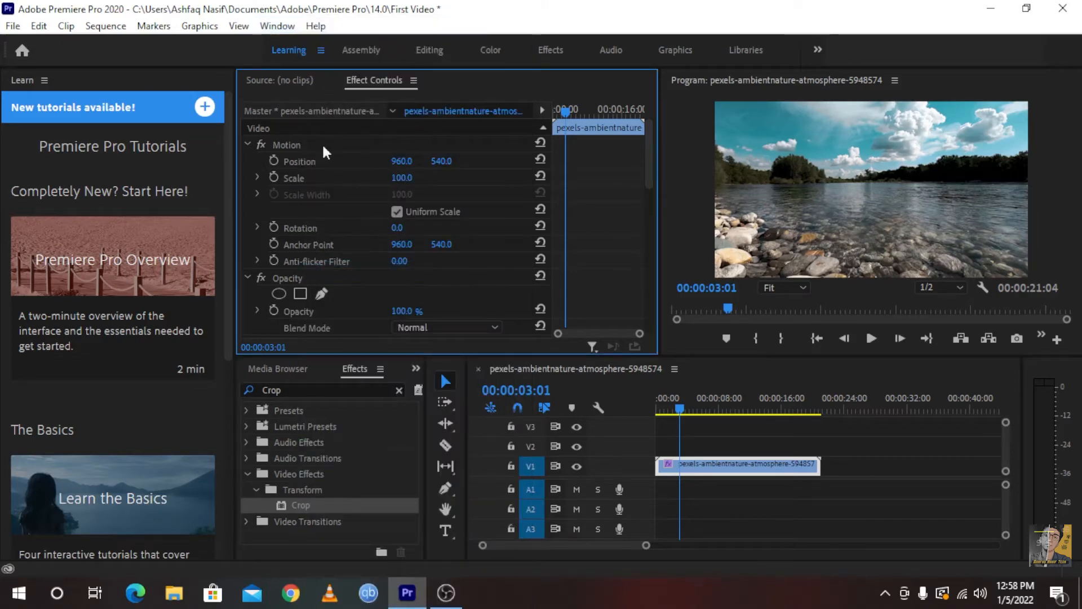
drag(652, 127, 644, 254)
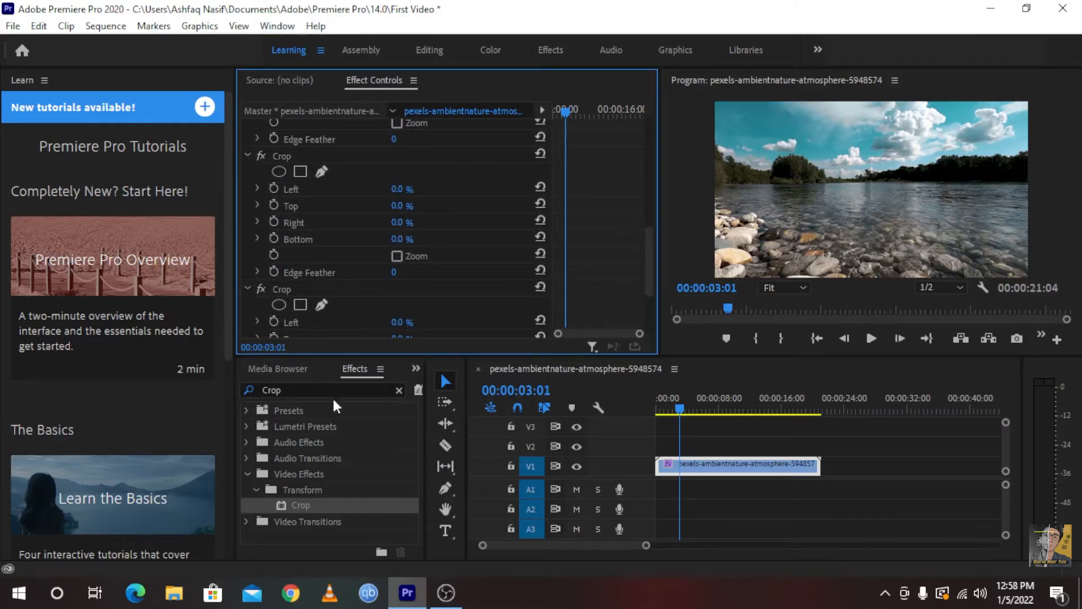
drag(300, 504, 733, 465)
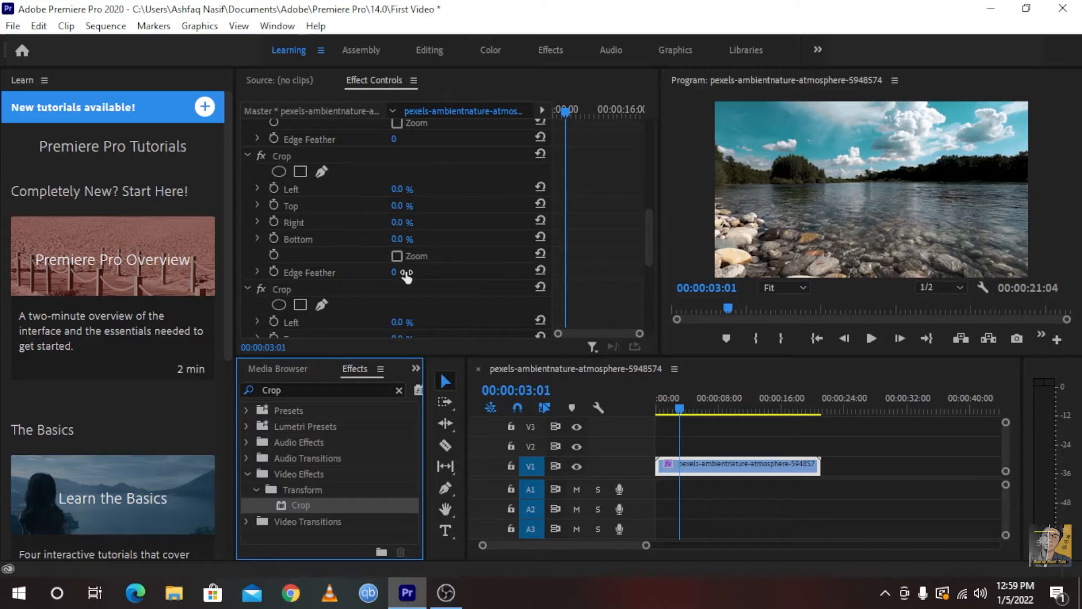
Set both Top and Bottom of the clip's second Crop effect to 5% to create cinematic black bars
drag(395, 211, 412, 224)
click(402, 205)
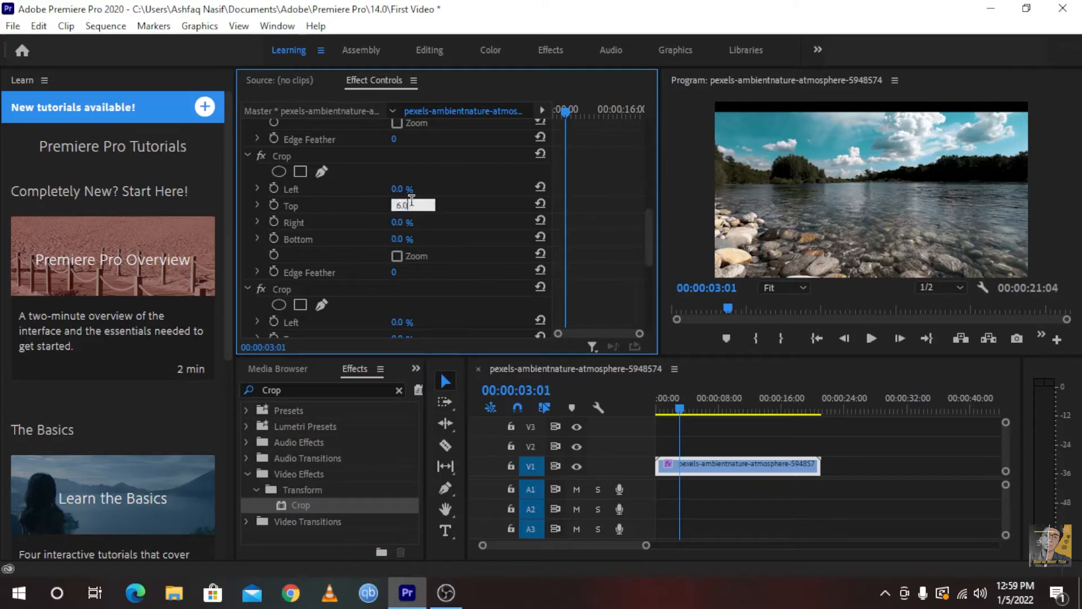
text(5)
key(Return)
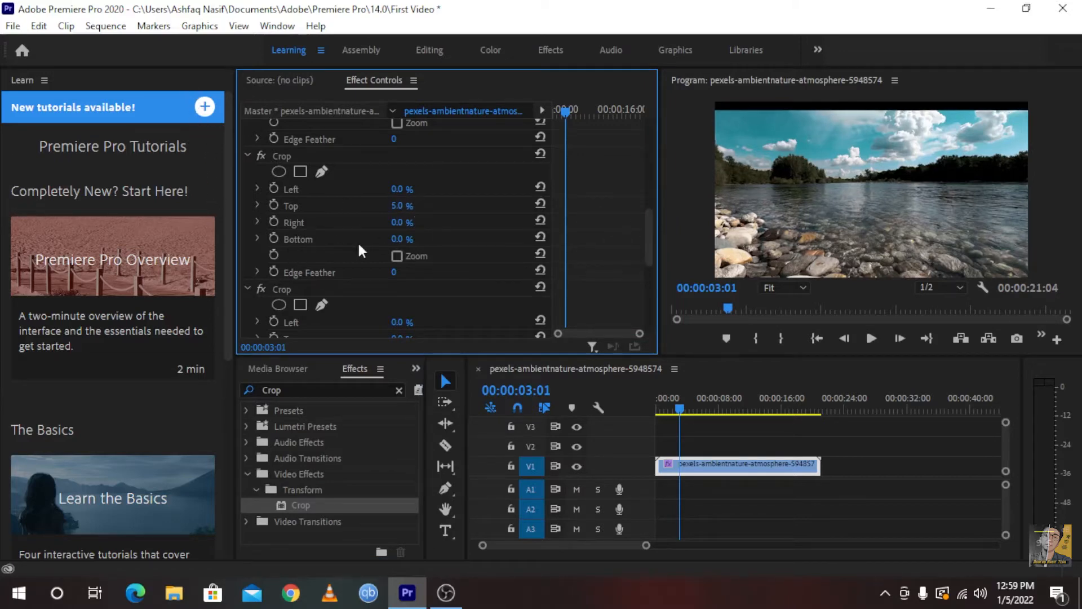
click(392, 238)
text(5)
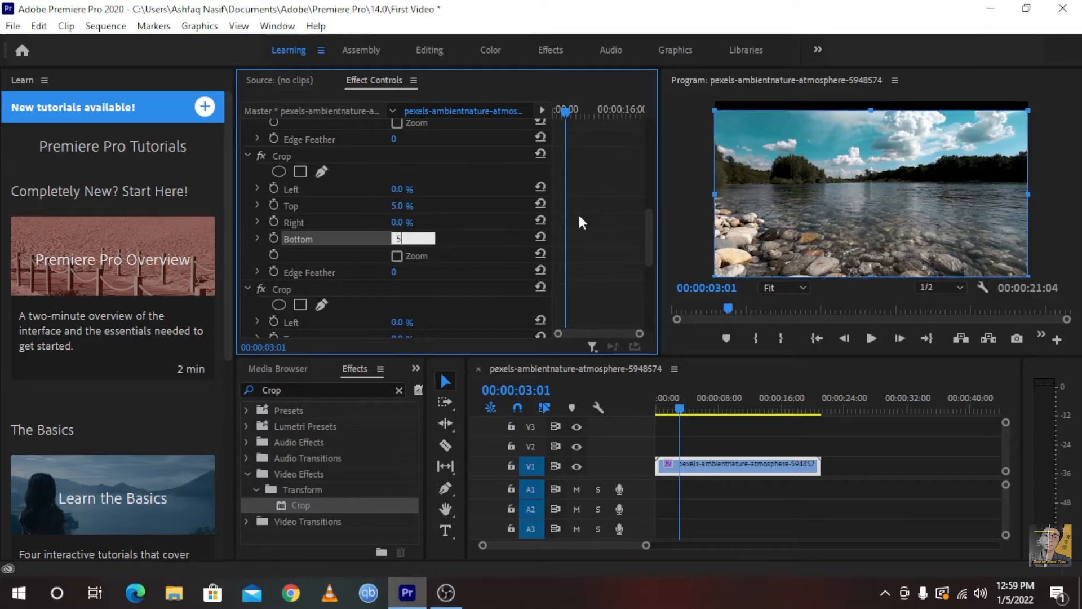
key(Return)
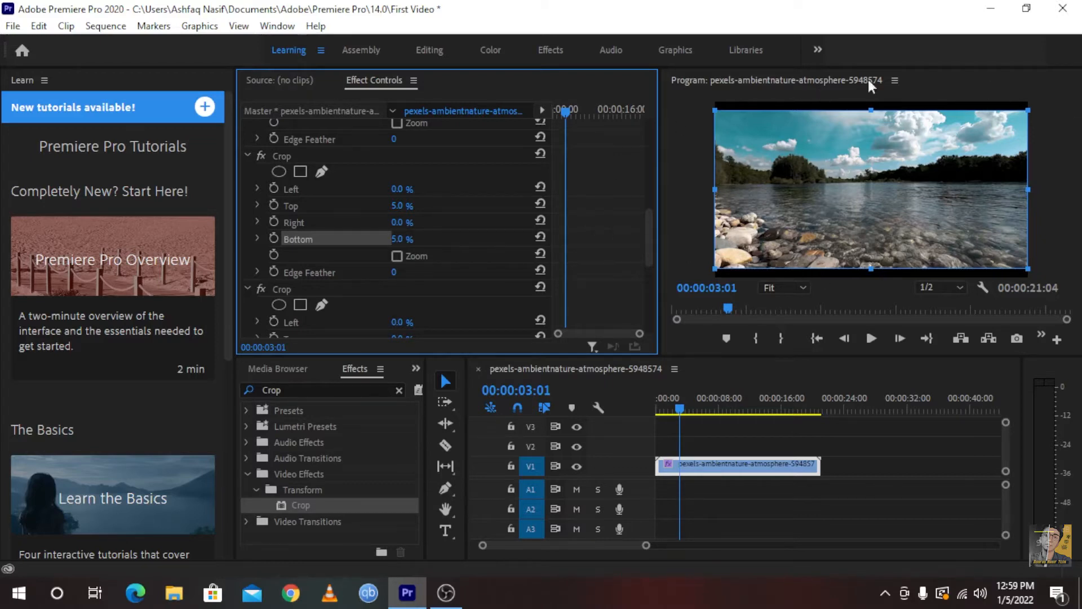
Preview the cropped clip in a maximized program monitor, playing it briefly from around 7 seconds, and restore the layout
click(895, 86)
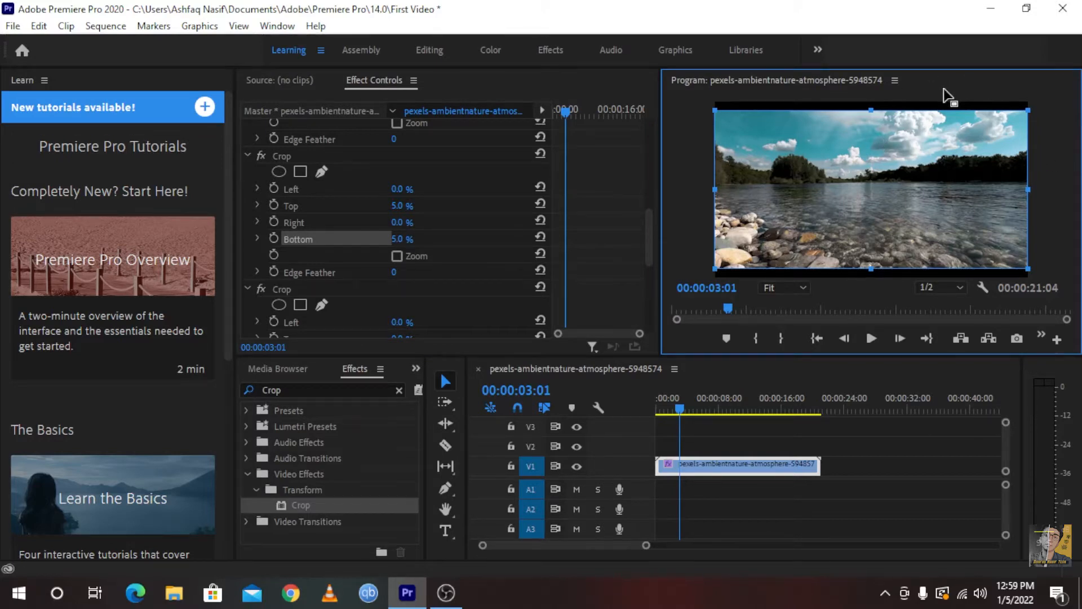
key(grave)
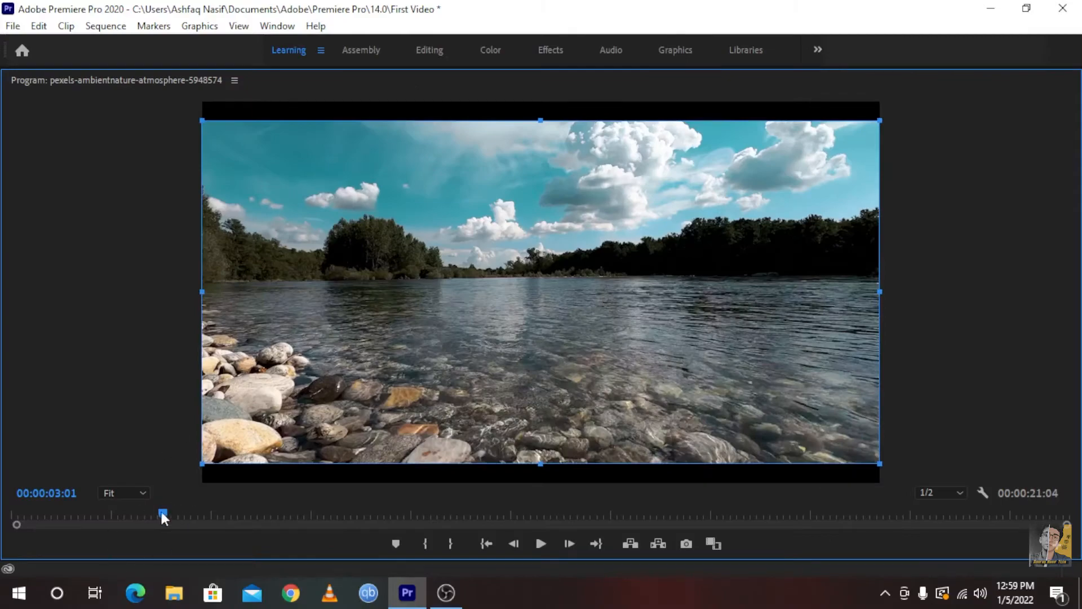
drag(162, 514, 353, 514)
click(541, 544)
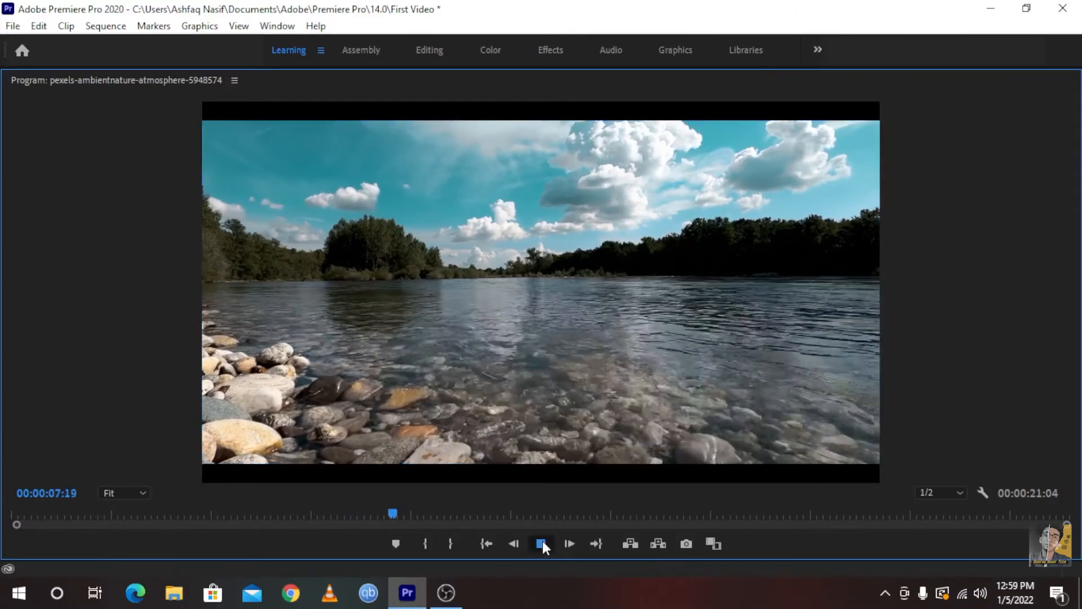
click(543, 540)
key(grave)
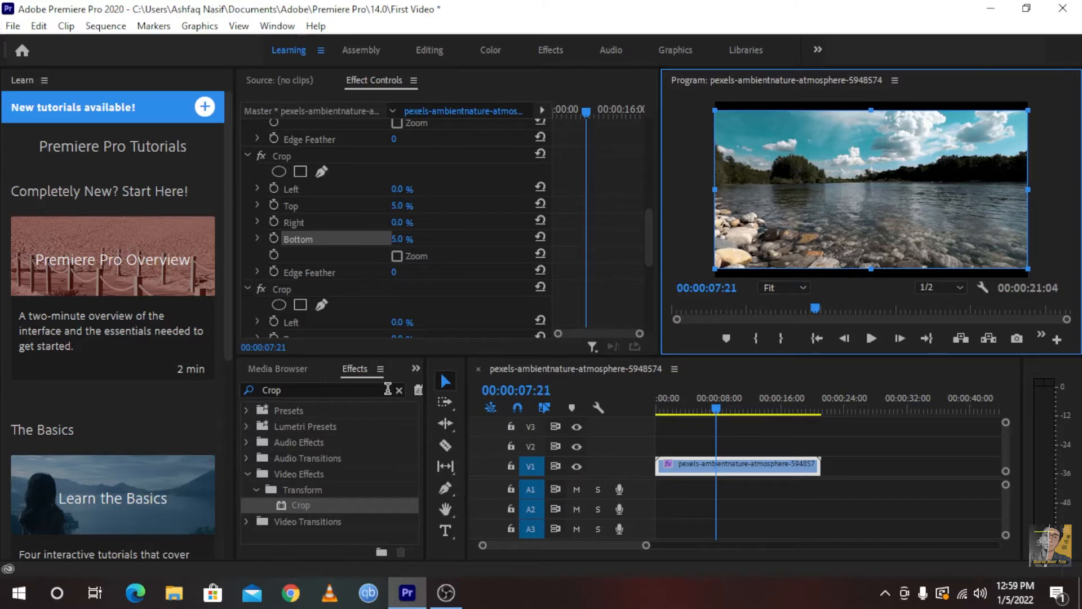
Deselect the clip on V1 and choose the Selection tool
scroll(606, 291, up, 4)
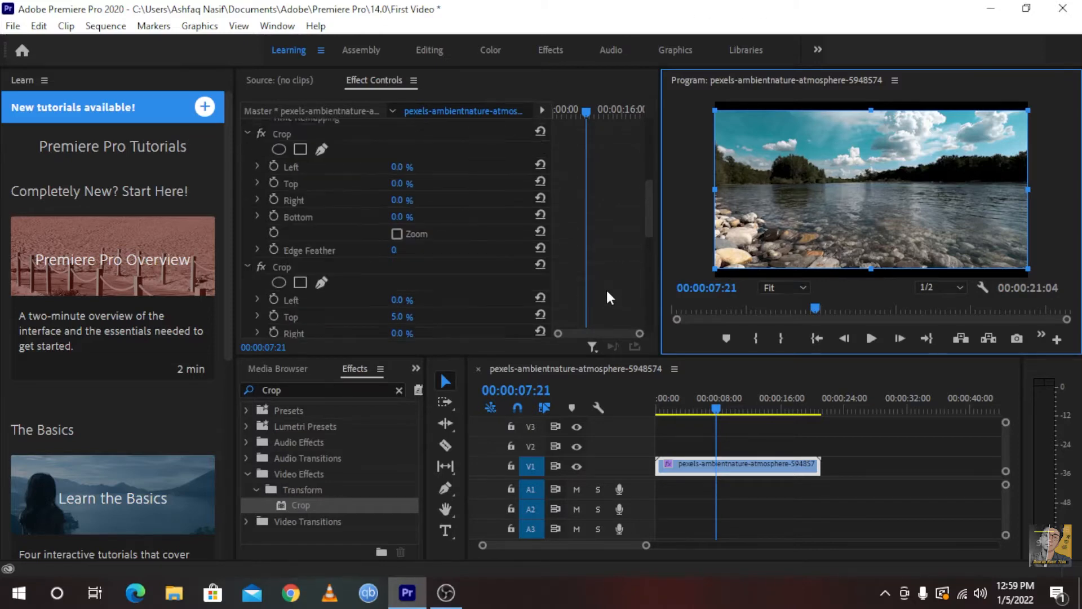
scroll(606, 288, up, 5)
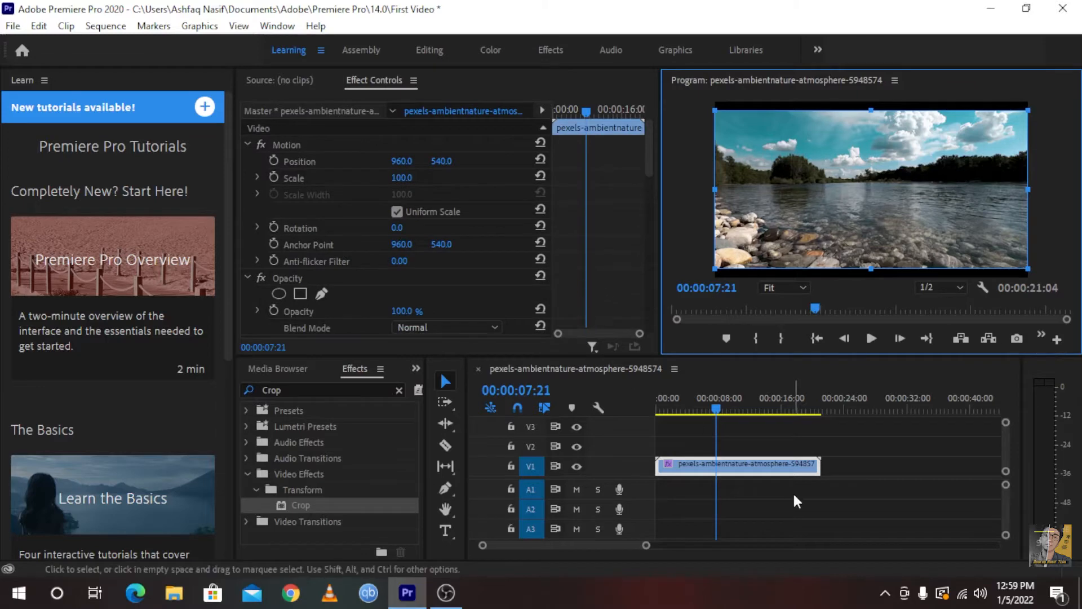
click(757, 477)
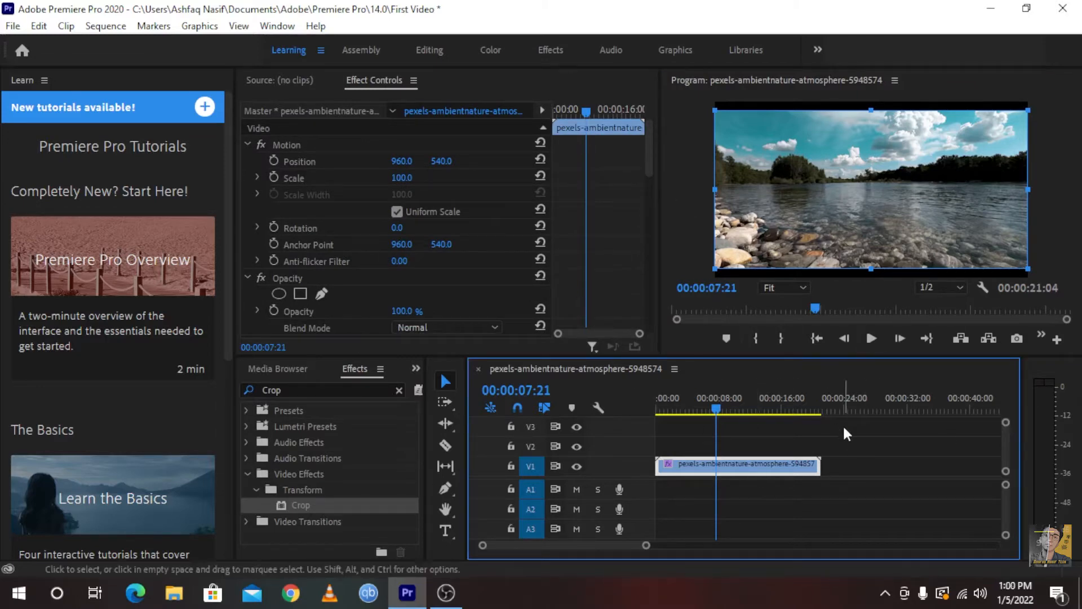
click(674, 436)
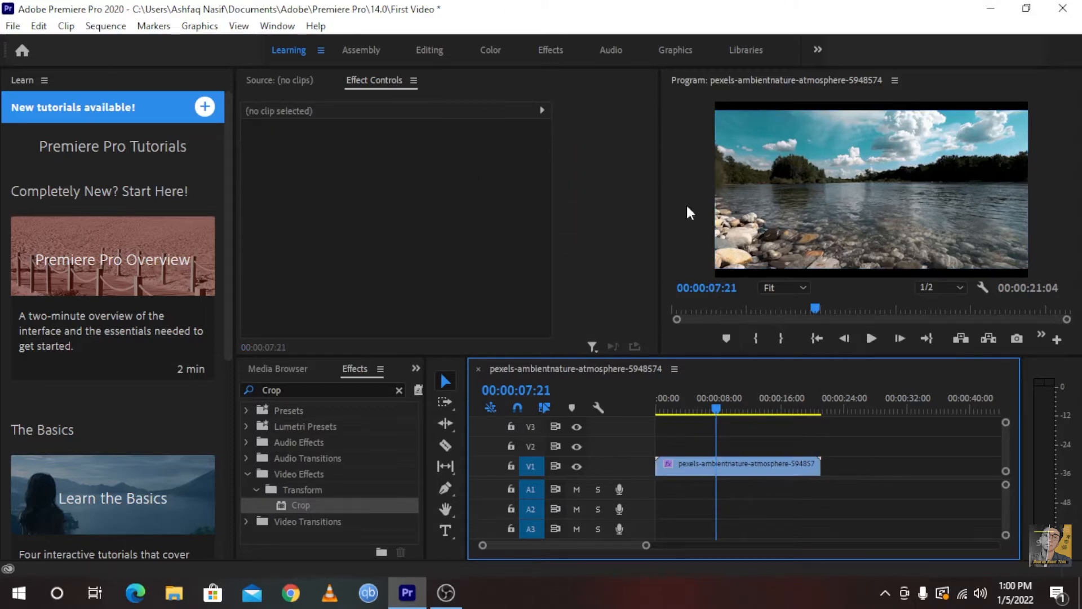
click(444, 381)
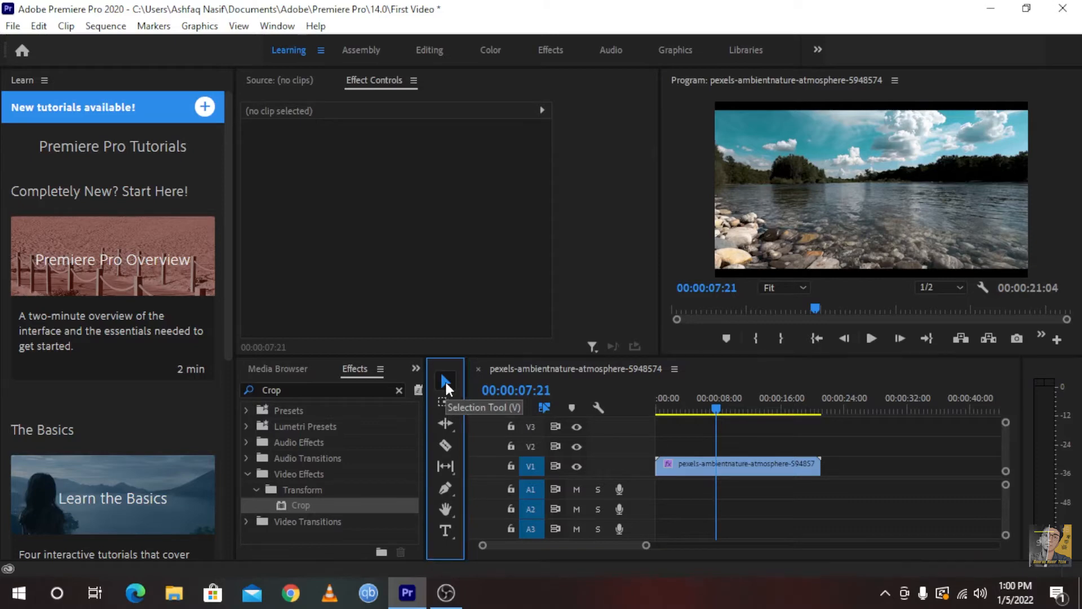
Select the river clip on V1 and collapse its Motion, Opacity and stacked Crop settings in Effect Controls
click(700, 464)
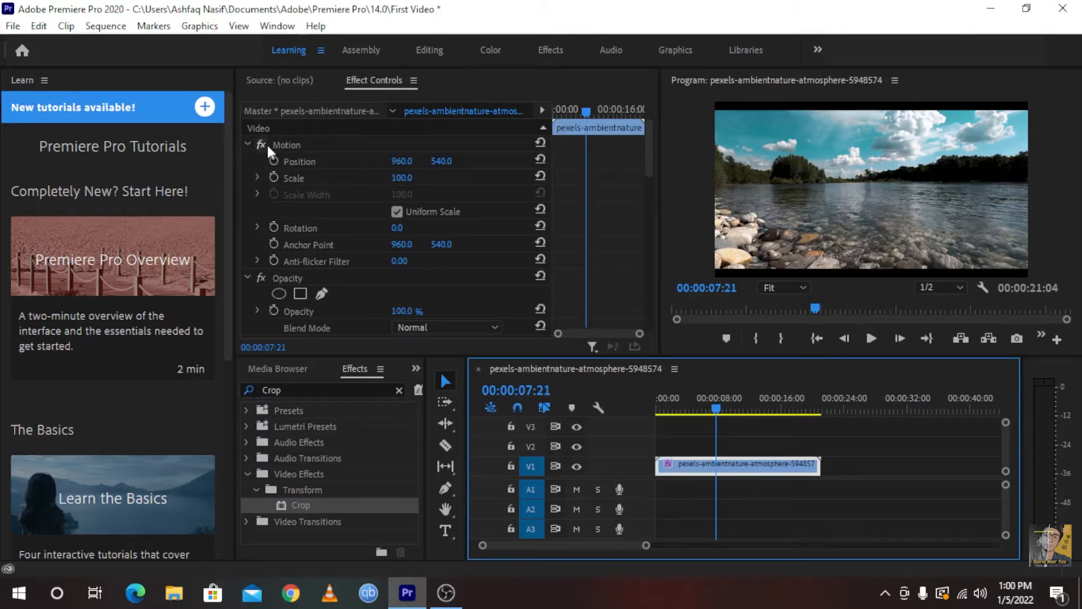
click(247, 145)
click(247, 160)
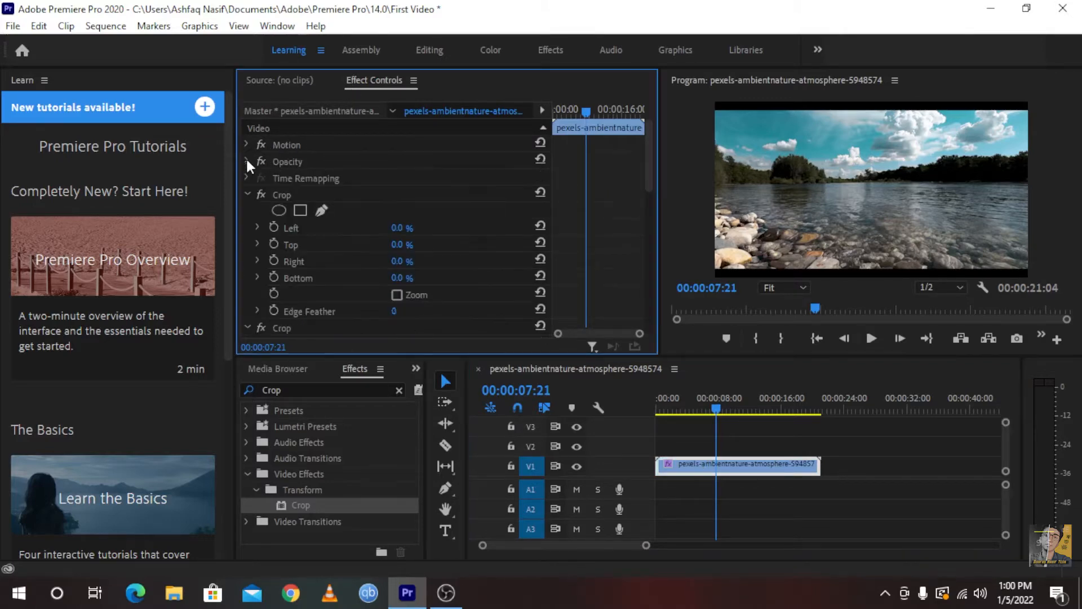
click(248, 193)
click(247, 211)
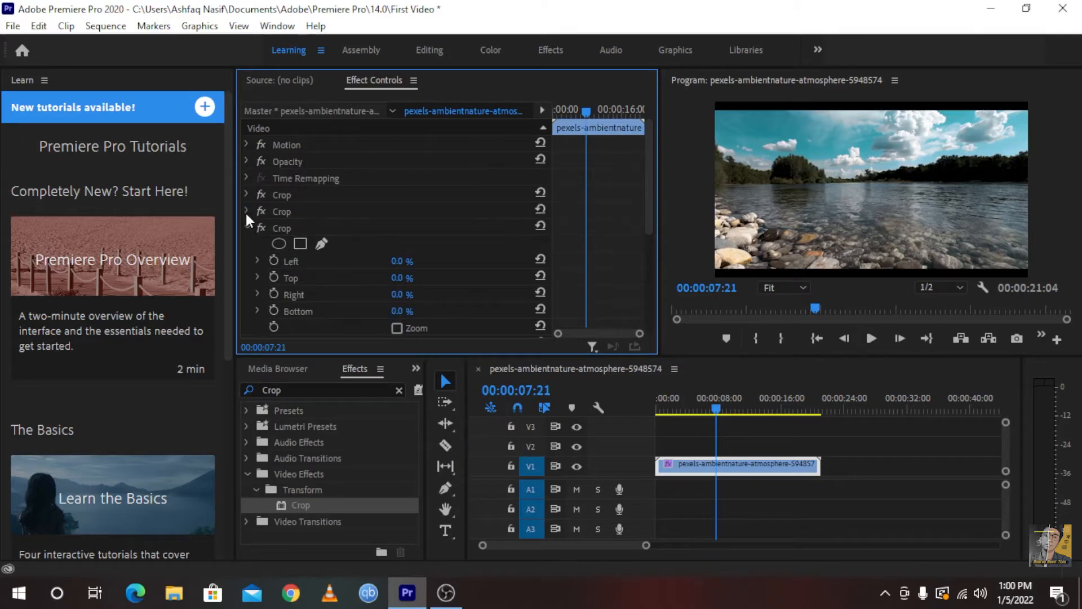
click(247, 227)
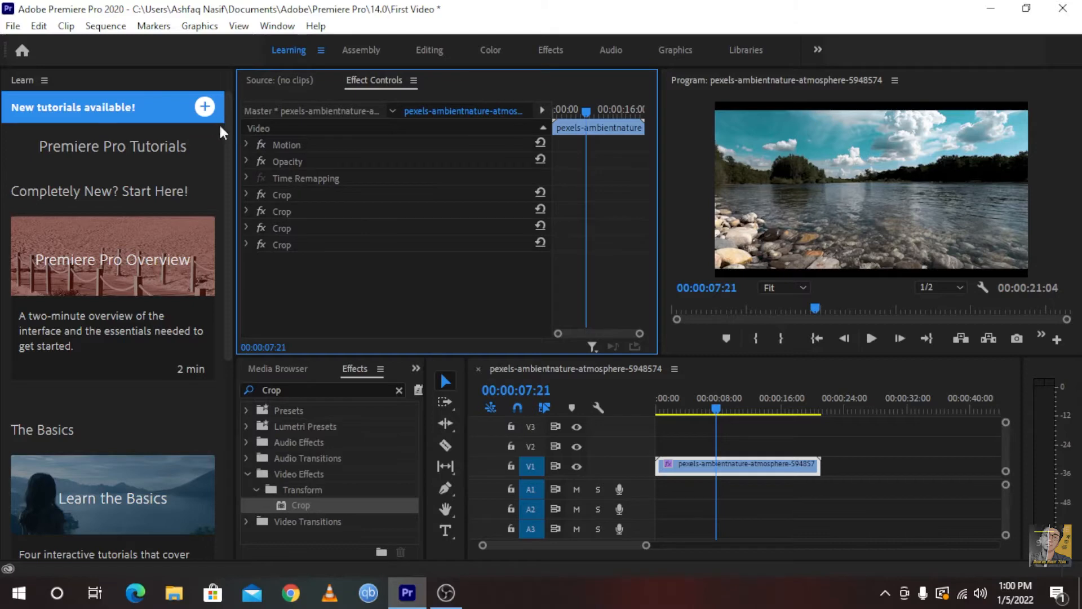
Expand the clip's Motion settings, try shifting its Position horizontally and vertically, and reset Position to its default
click(246, 145)
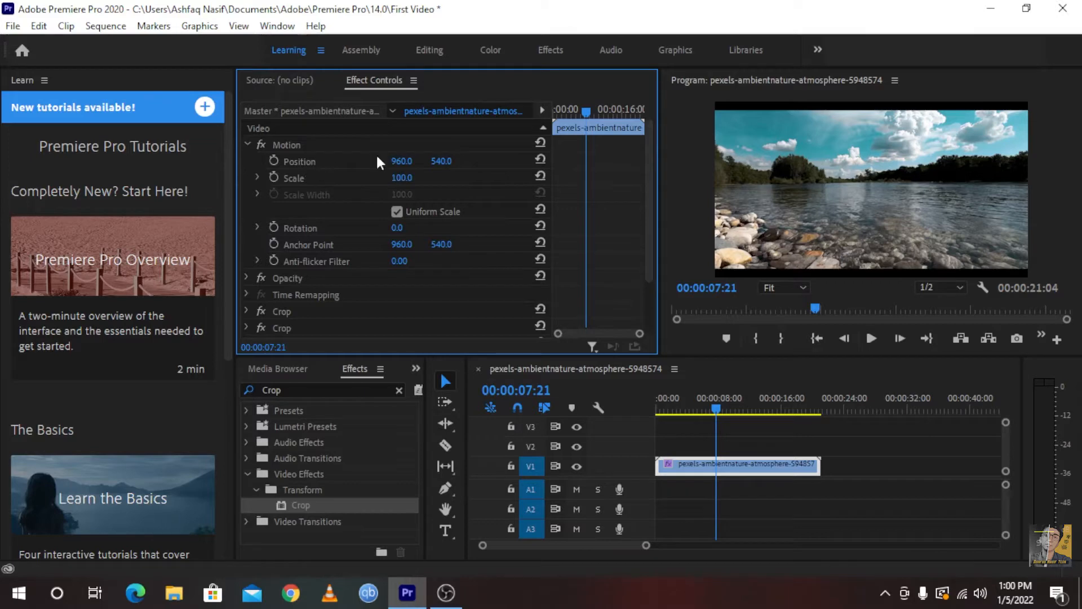
mouse_move(402, 162)
mouse_down()
mouse_move(458, 166)
mouse_move(277, 165)
mouse_move(609, 164)
mouse_move(212, 175)
mouse_move(621, 175)
mouse_move(363, 179)
mouse_move(99, 158)
mouse_move(535, 174)
mouse_move(355, 176)
mouse_move(424, 177)
mouse_move(295, 168)
mouse_move(468, 164)
mouse_move(265, 161)
mouse_move(358, 171)
mouse_move(415, 160)
mouse_up()
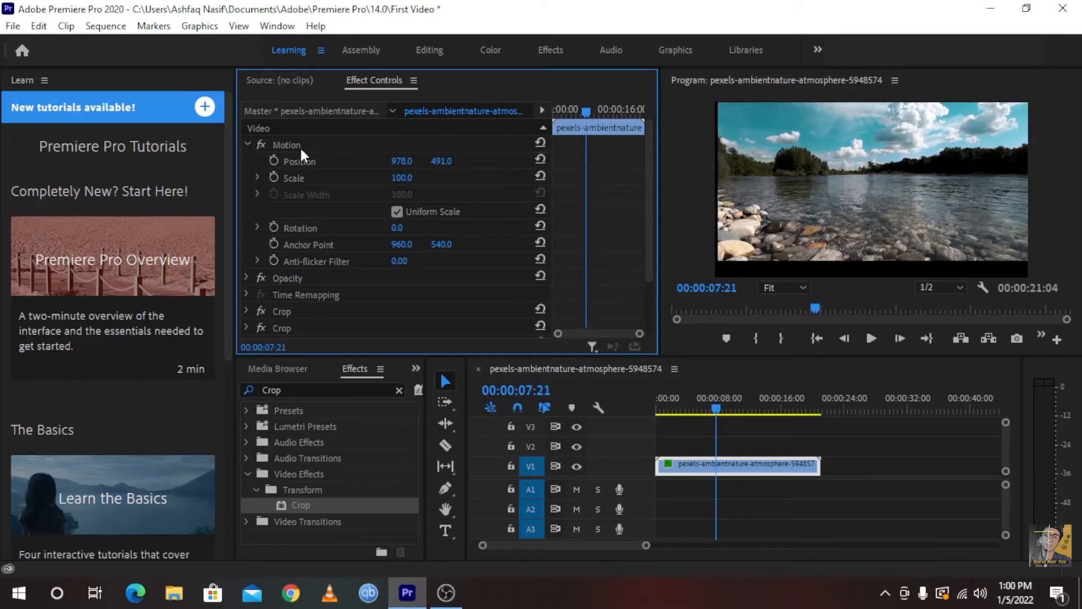
drag(415, 153, 295, 155)
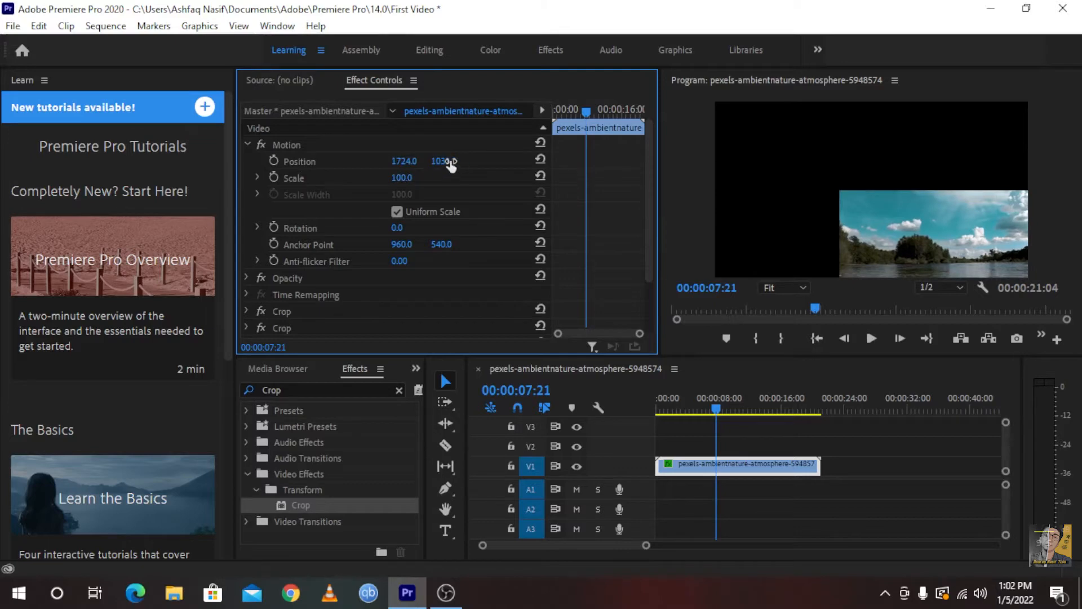
click(540, 159)
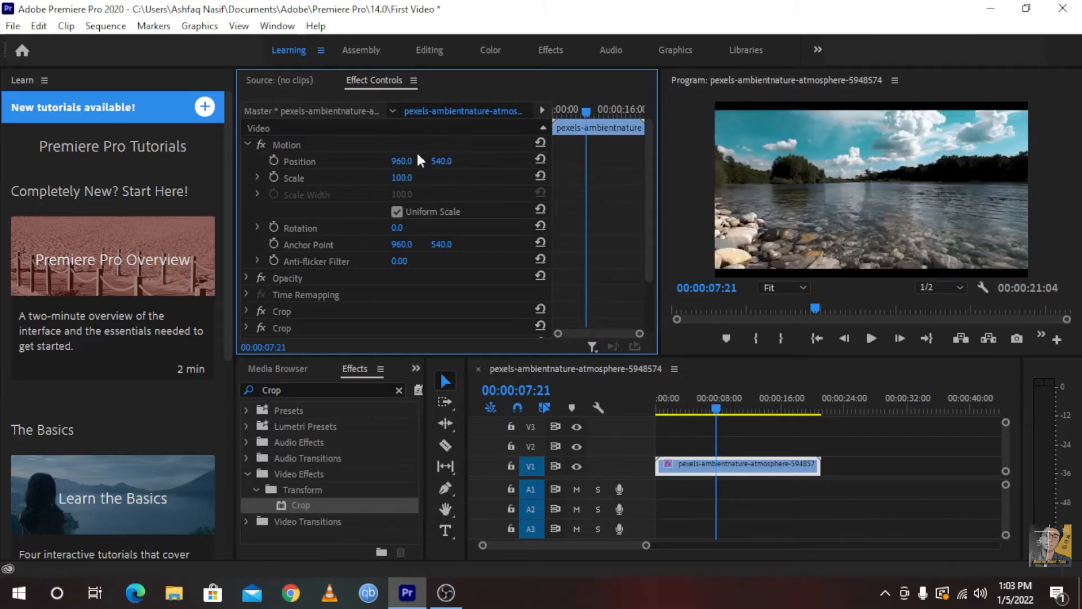
Set the clip's Scale to 98 in the Motion settings
click(308, 164)
click(301, 178)
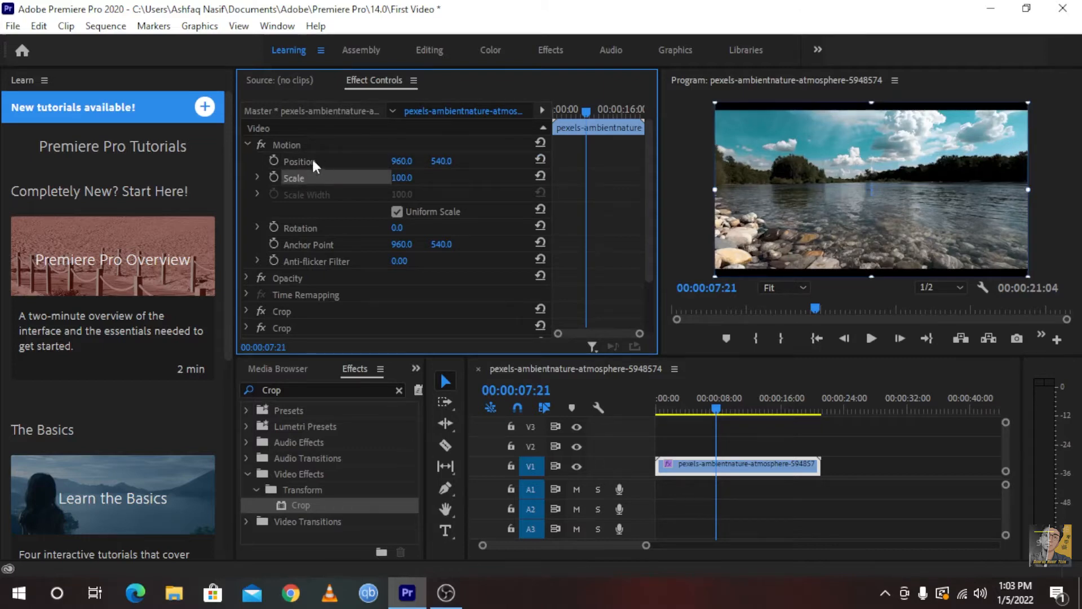
mouse_move(398, 179)
mouse_down()
mouse_move(500, 181)
mouse_move(346, 181)
mouse_move(451, 186)
mouse_move(388, 190)
mouse_move(414, 178)
mouse_up()
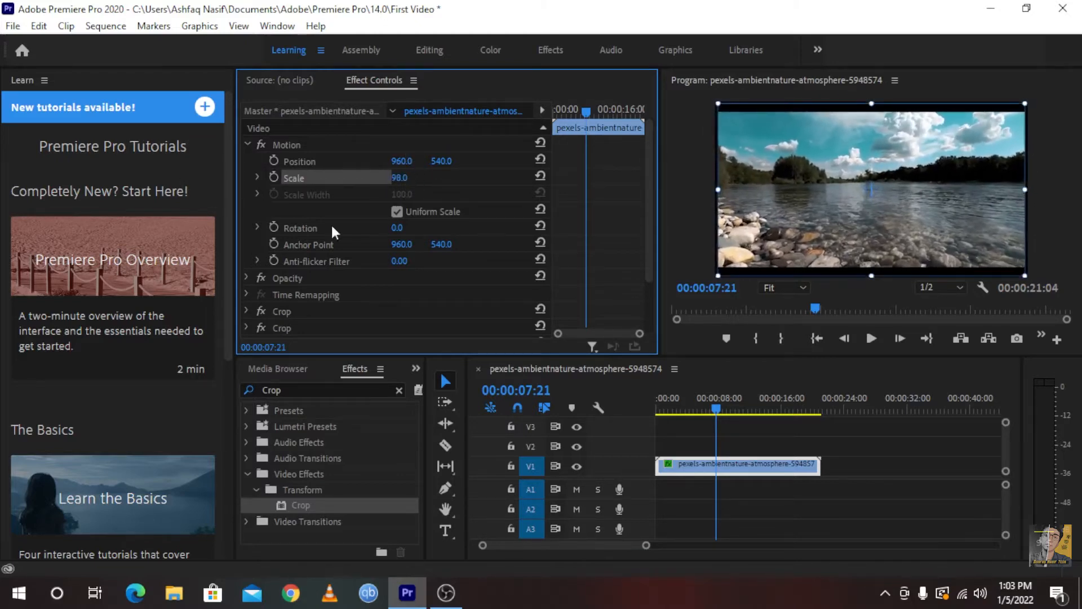
Try changing the clip's Rotation and reset it, and shift the Anchor Point horizontally to 1004
drag(398, 228, 445, 256)
click(540, 227)
scroll(356, 246, down, 2)
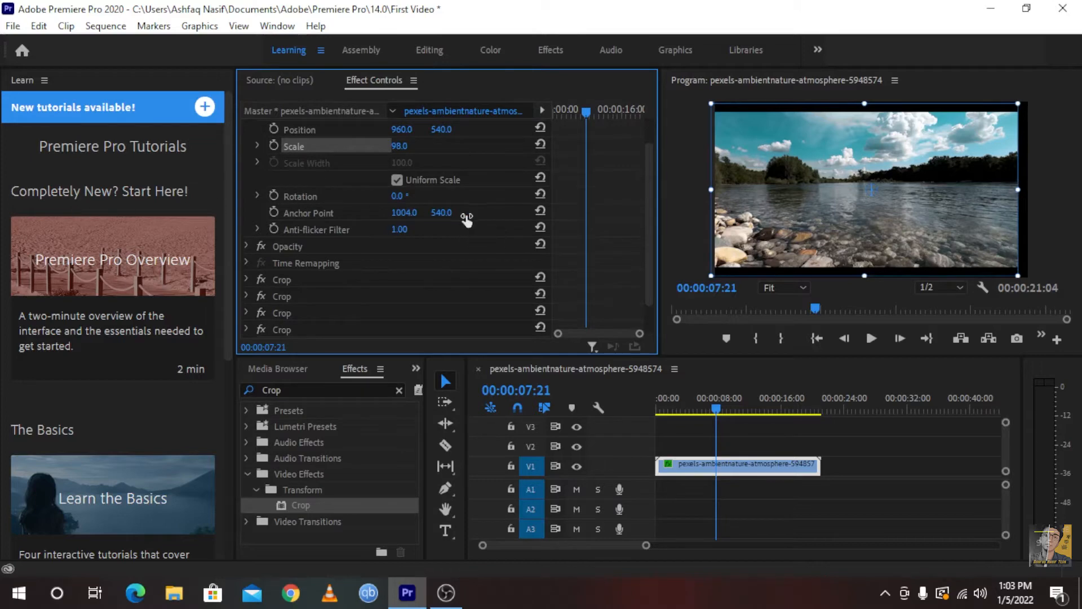
scroll(507, 211, up, 2)
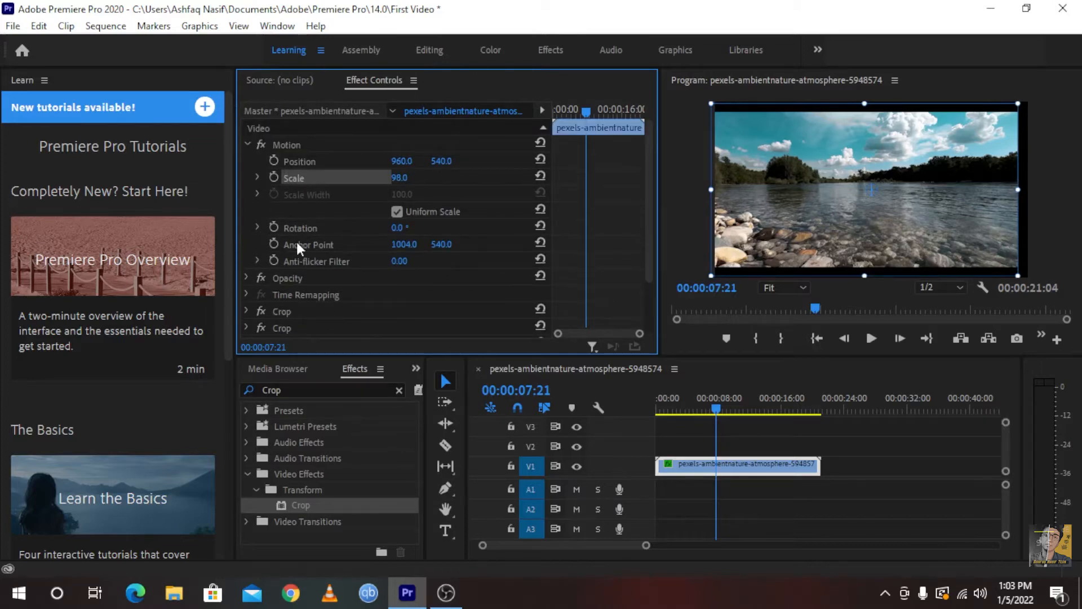
Expand the clip's Opacity settings and lower Opacity to 76%
click(246, 278)
scroll(271, 250, down, 3)
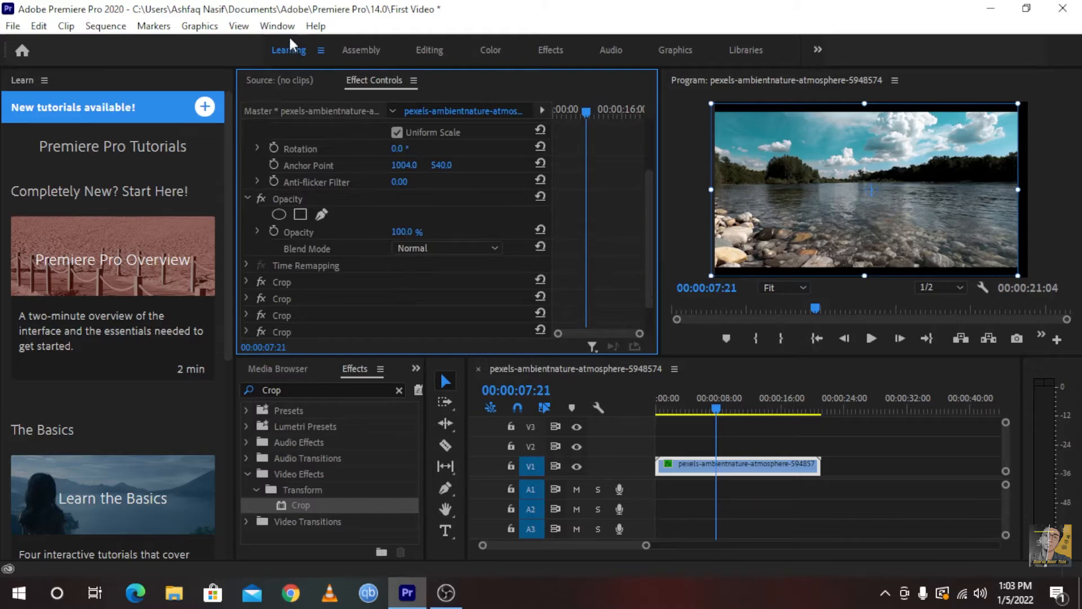
drag(406, 233, 420, 251)
scroll(389, 206, down, 2)
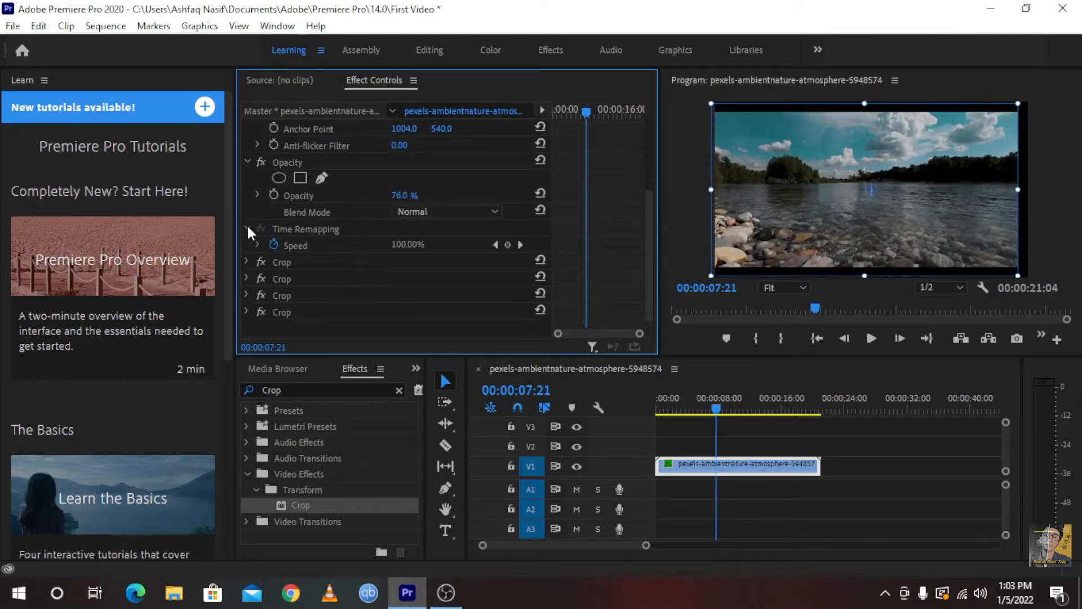
Look over the clip's Time Remapping settings and the expanded parameters of its first Crop effect
click(246, 243)
scroll(414, 270, down, 3)
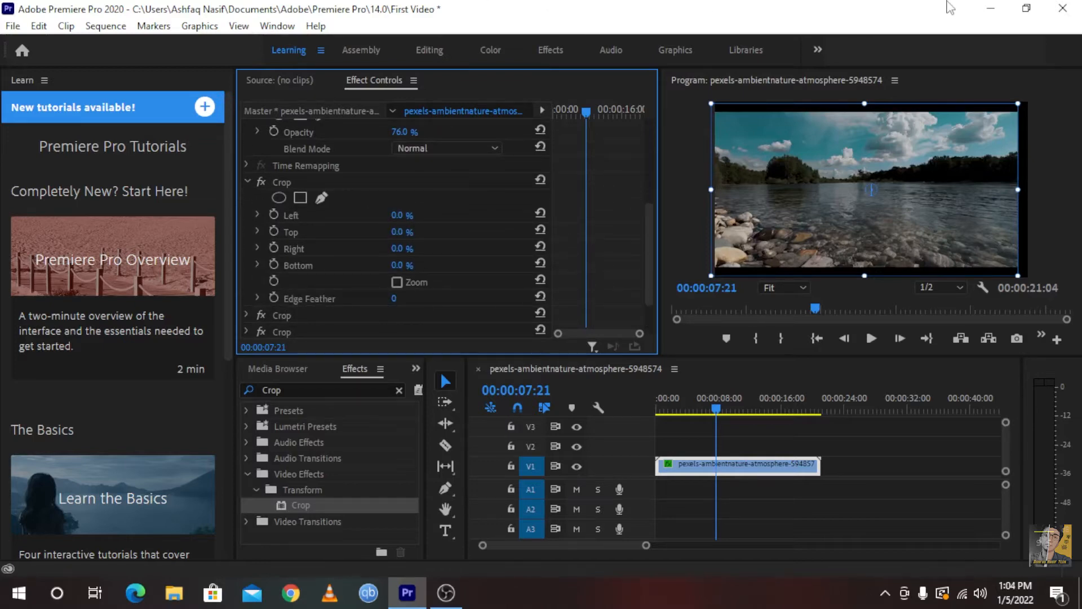
scroll(381, 184, up, 6)
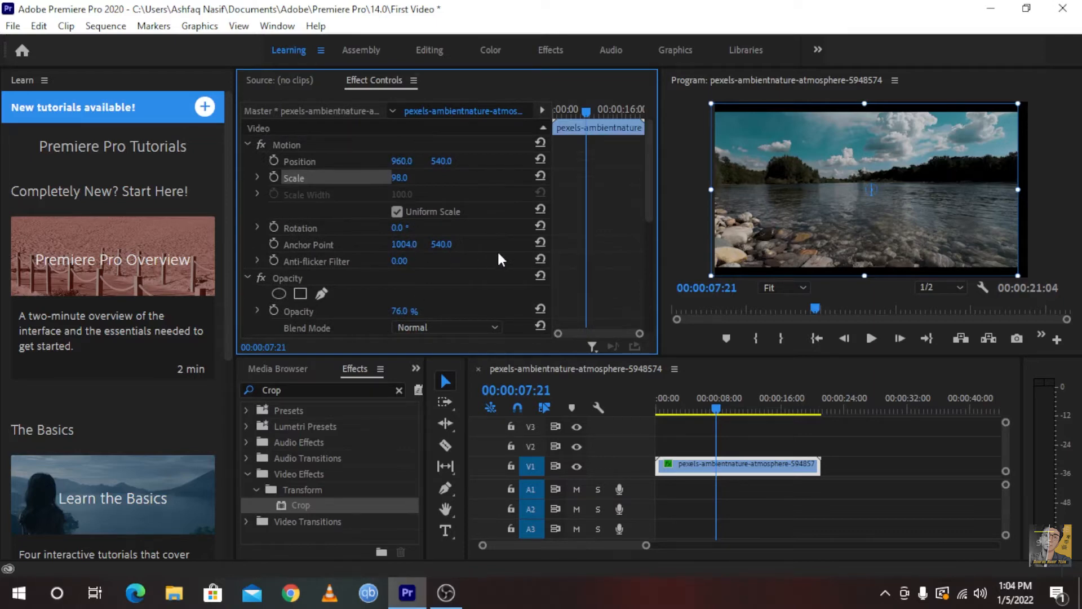
click(404, 368)
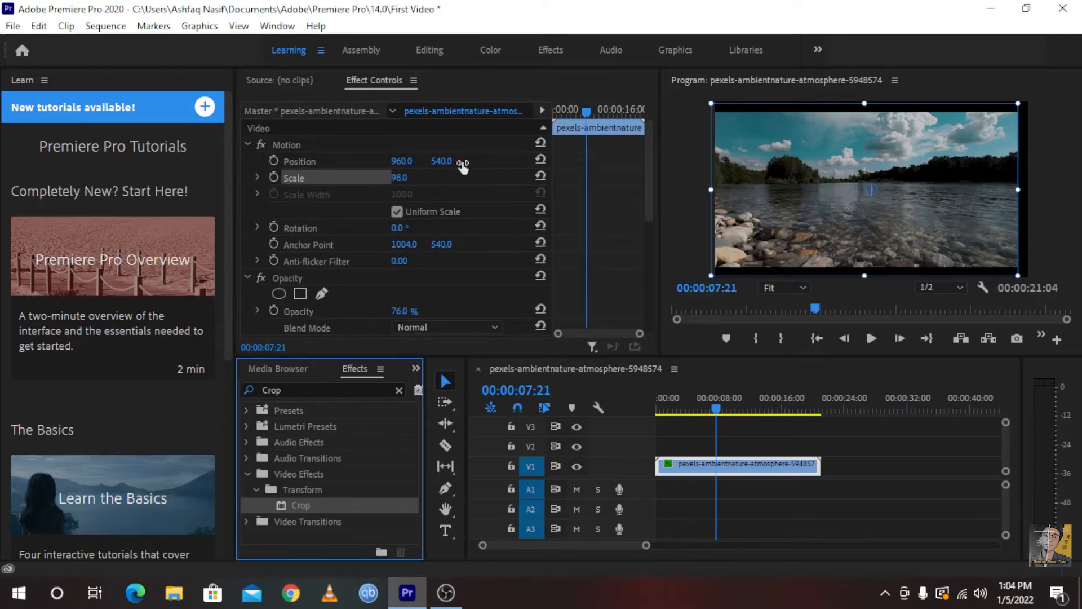
Set the clip's Opacity to 100%
click(452, 276)
scroll(445, 276, down, 2)
click(409, 279)
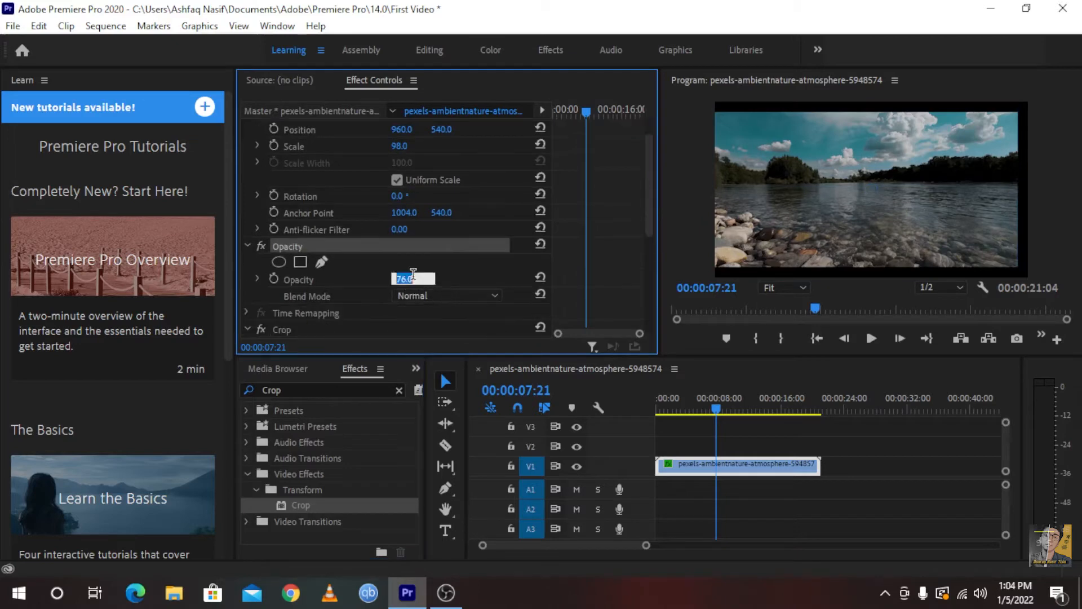
text(1000)
key(BackSpace)
key(Return)
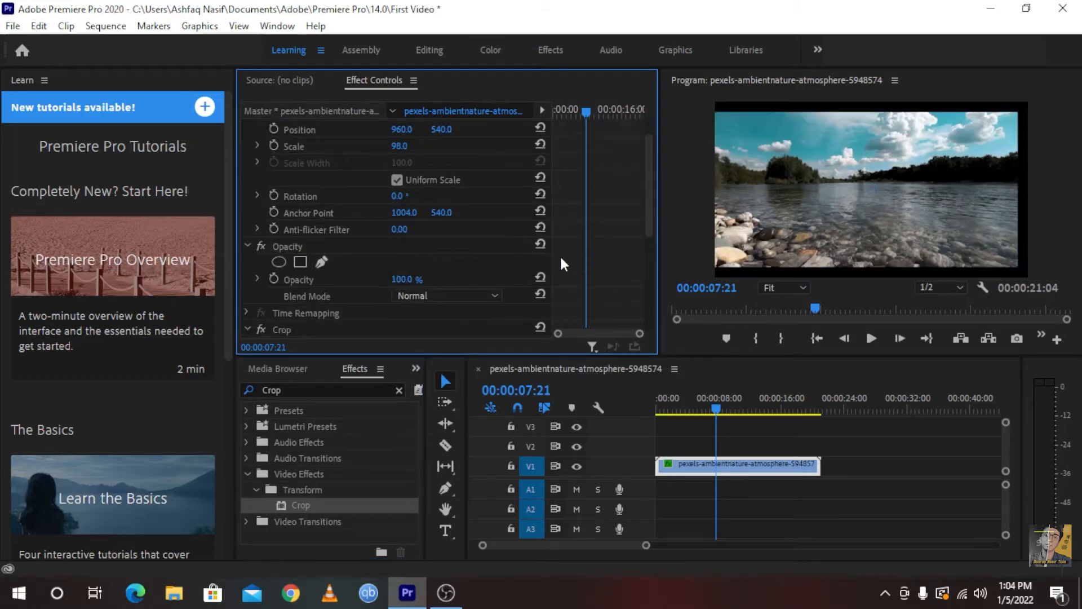
Reset the clip's Anchor Point to its default in the Motion settings
scroll(558, 265, down, 4)
scroll(484, 266, up, 2)
scroll(406, 272, down, 3)
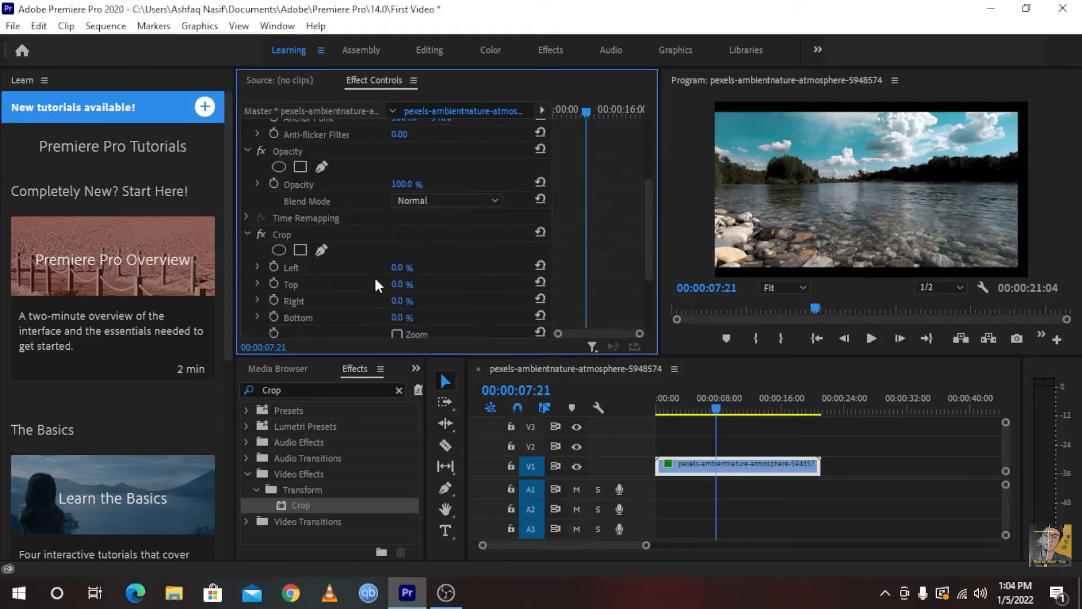
scroll(394, 296, up, 3)
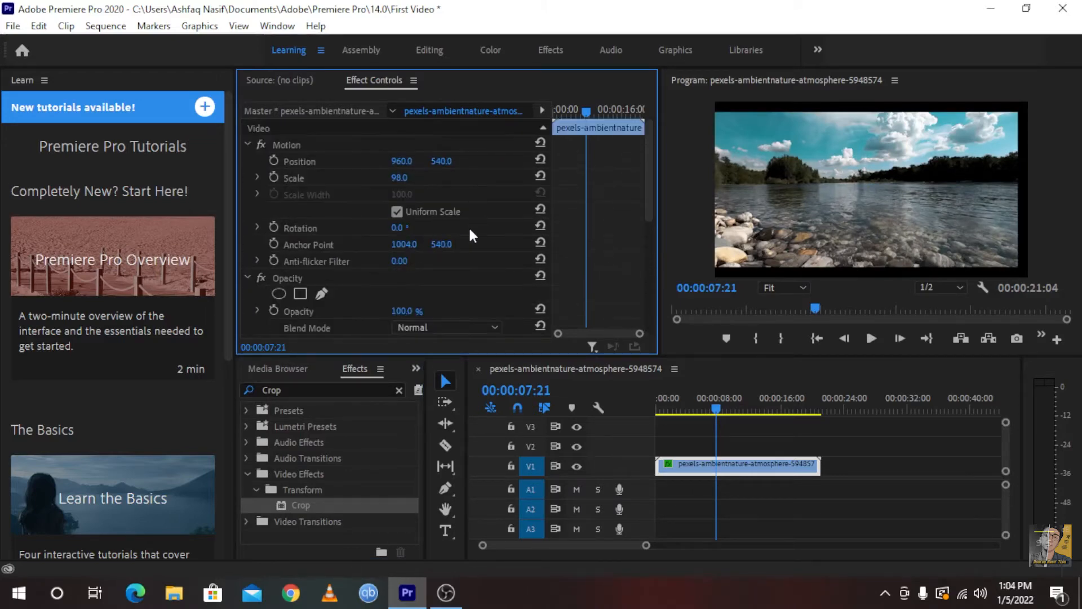
click(536, 244)
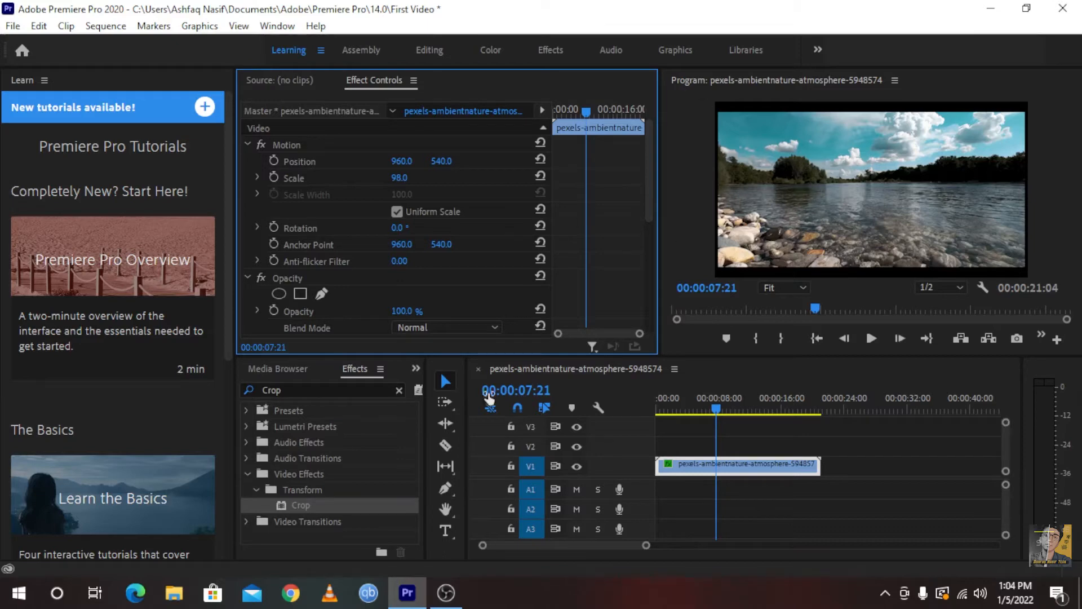
Search the effects for "three" and select the Three-Way Color Corrector
double_click(336, 390)
text(three)
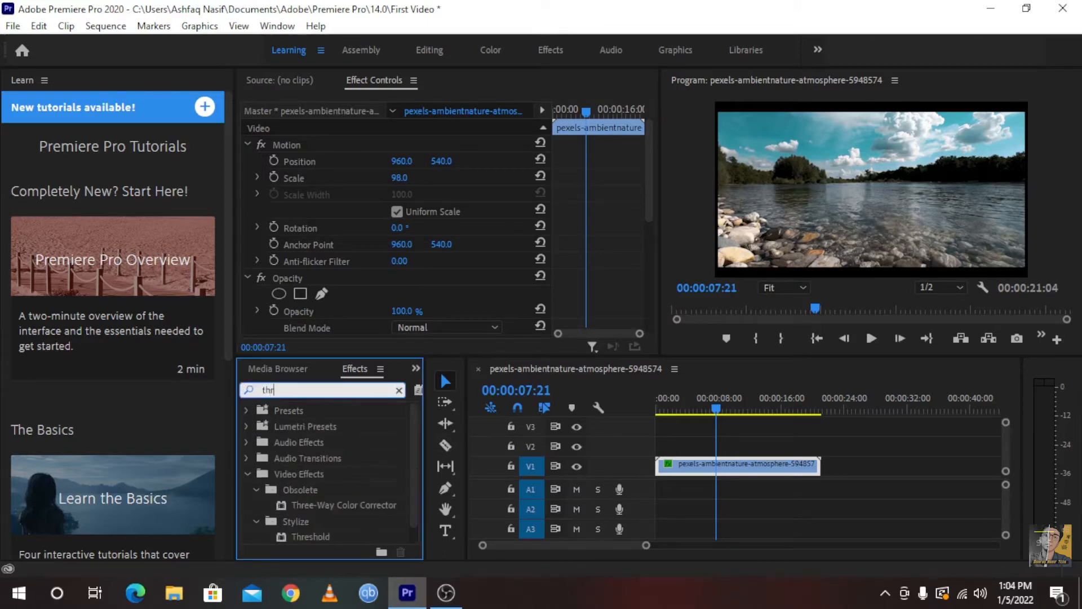
click(350, 503)
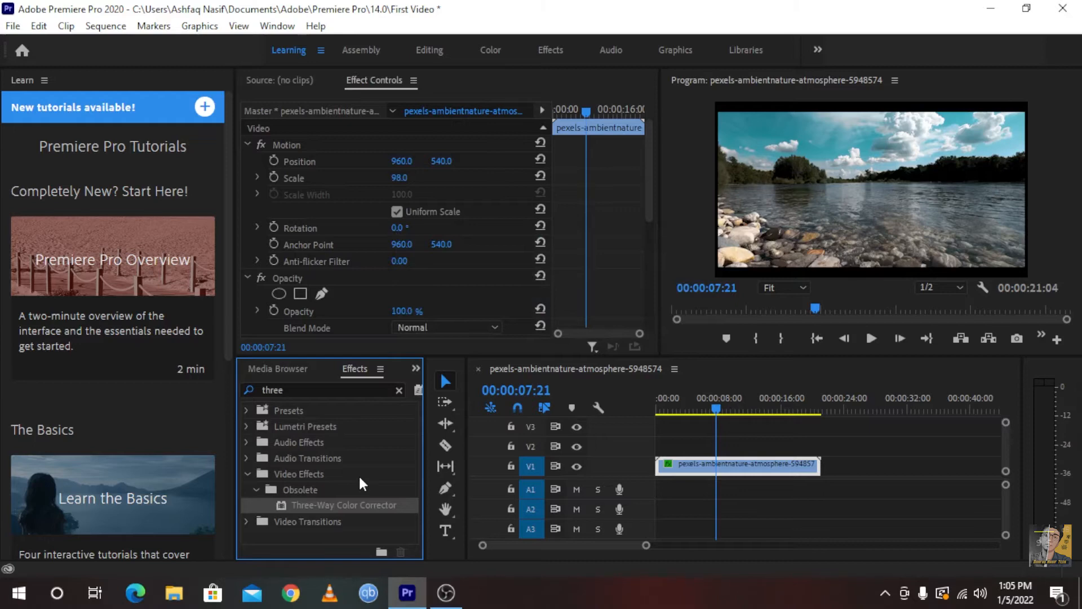
Switch to Chrome and search Google for "free premiere pro luts"
click(291, 592)
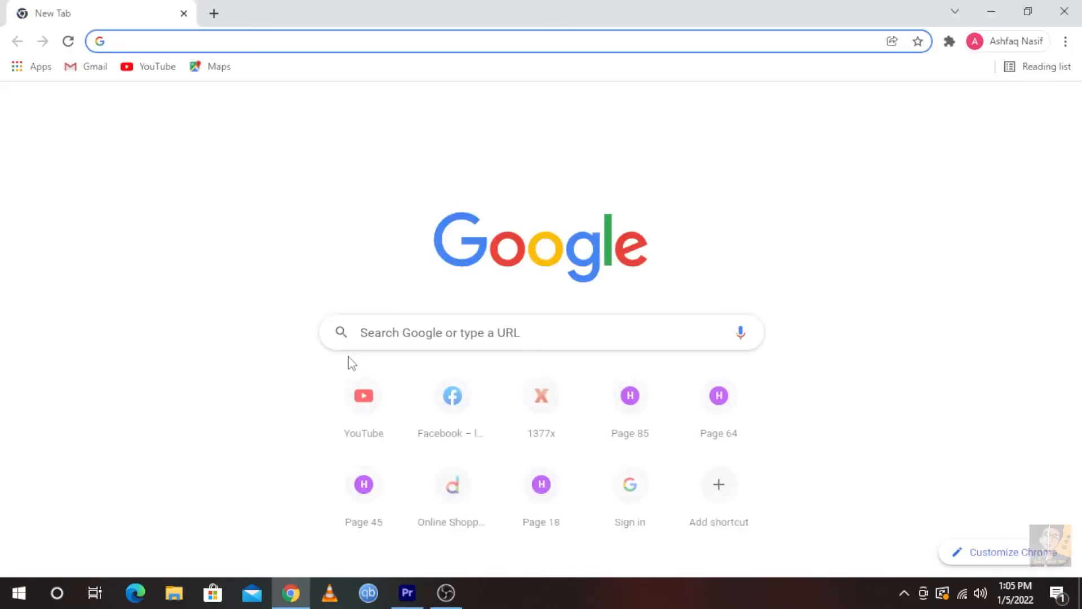
text(free premiere p)
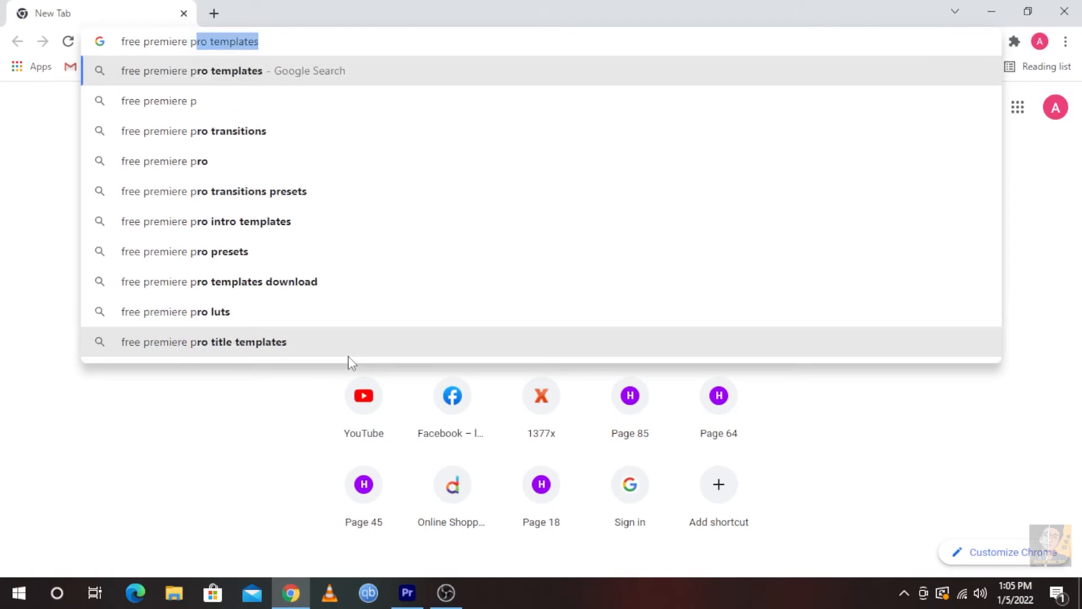
key(BackSpace)
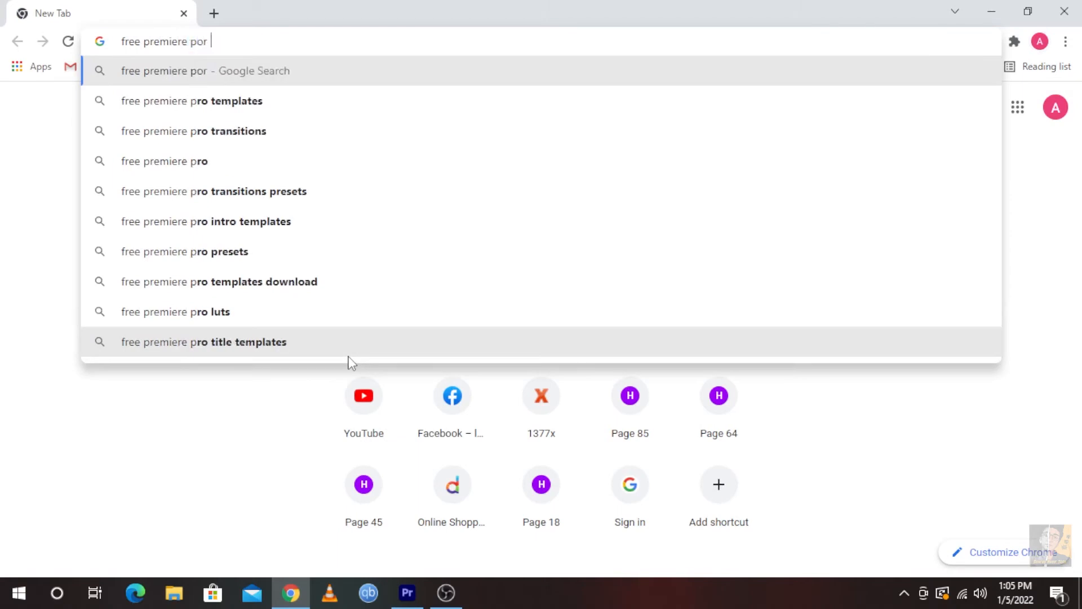
text(ro luts)
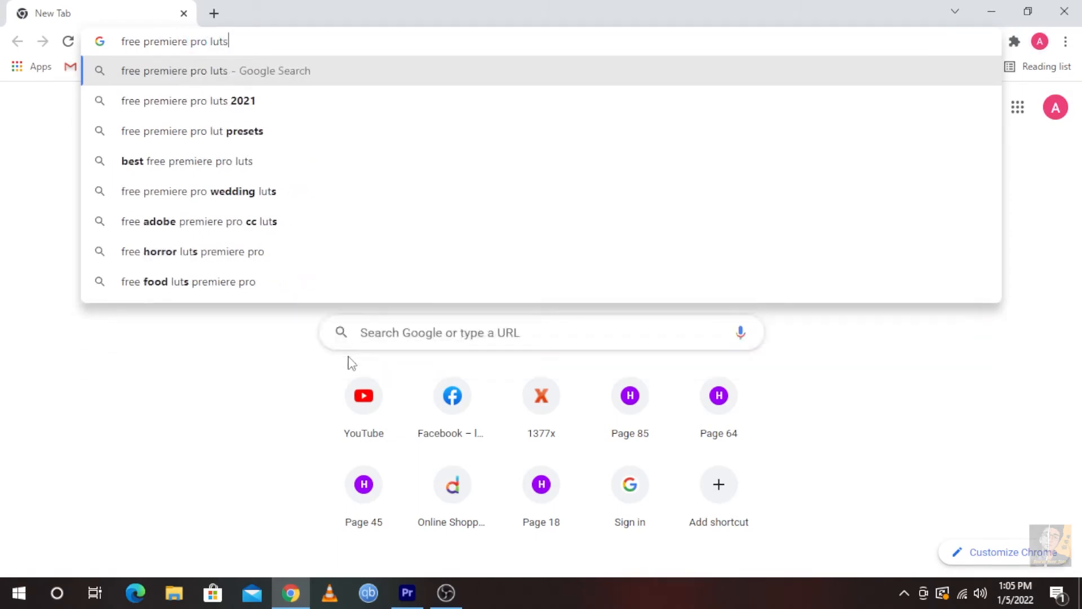
key(Return)
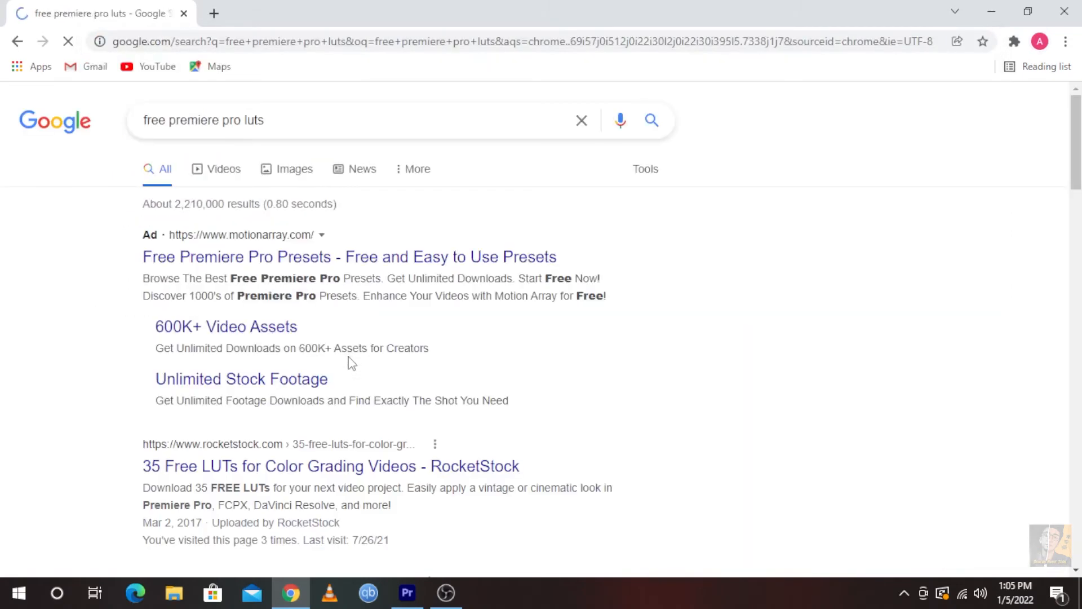
Open RocketStock's "35 Free LUTs for Color Grading Videos" result and return to the search results
scroll(347, 338, down, 4)
click(275, 237)
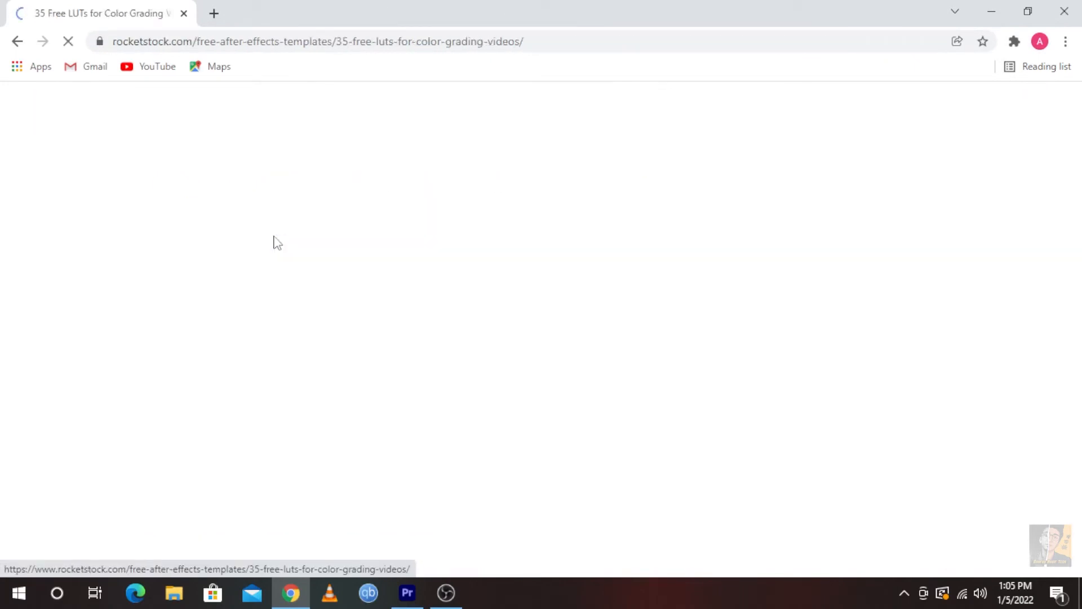
key(alt+Left)
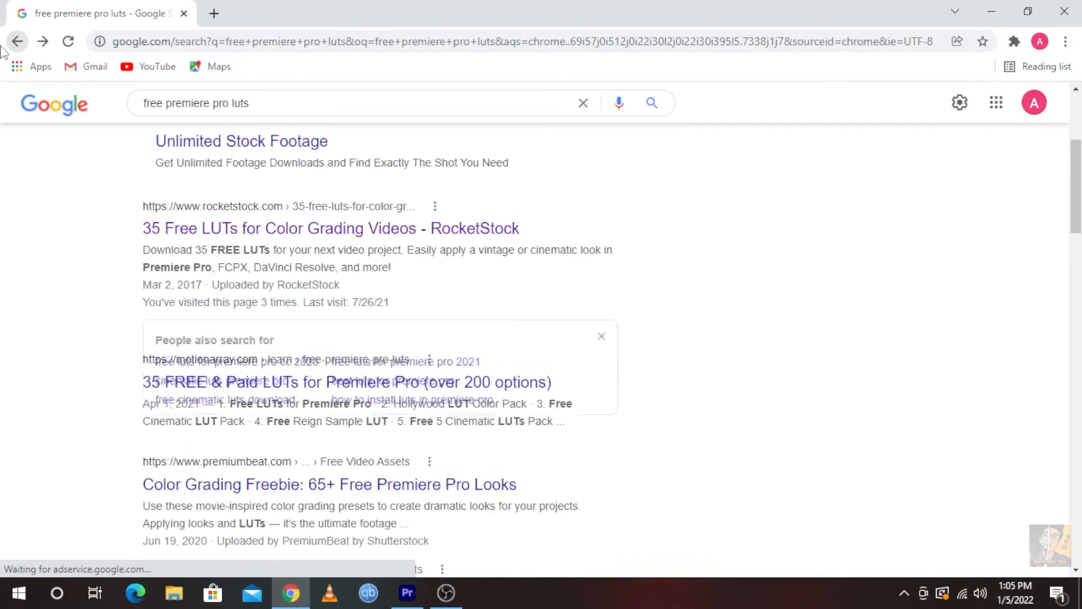
Open Motion Array's article on free and paid Premiere Pro LUTs and examine the listed LUT packs
scroll(269, 329, down, 3)
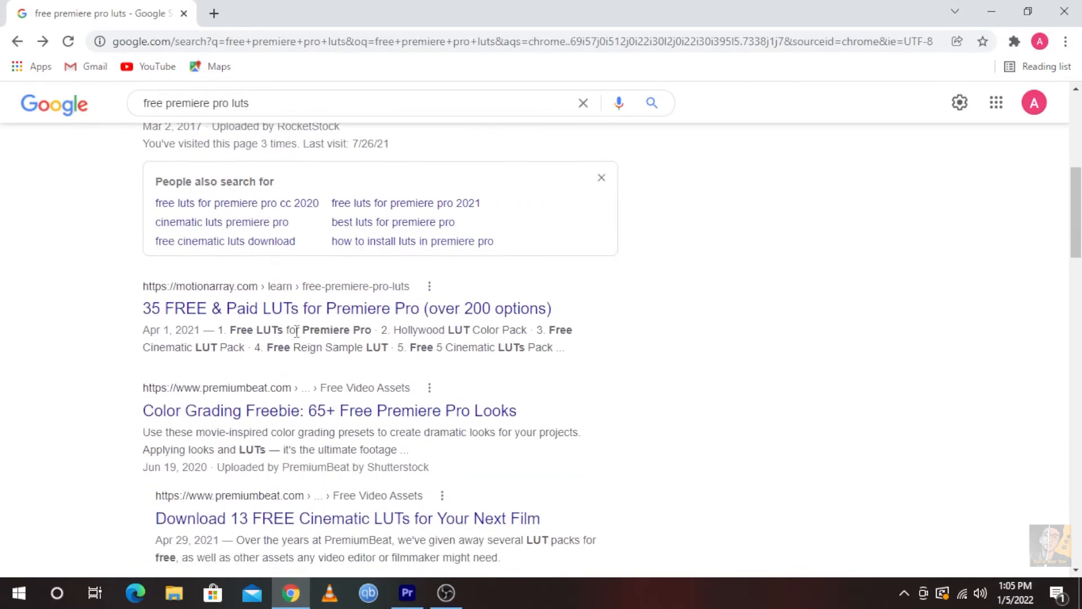
click(221, 323)
scroll(223, 323, down, 10)
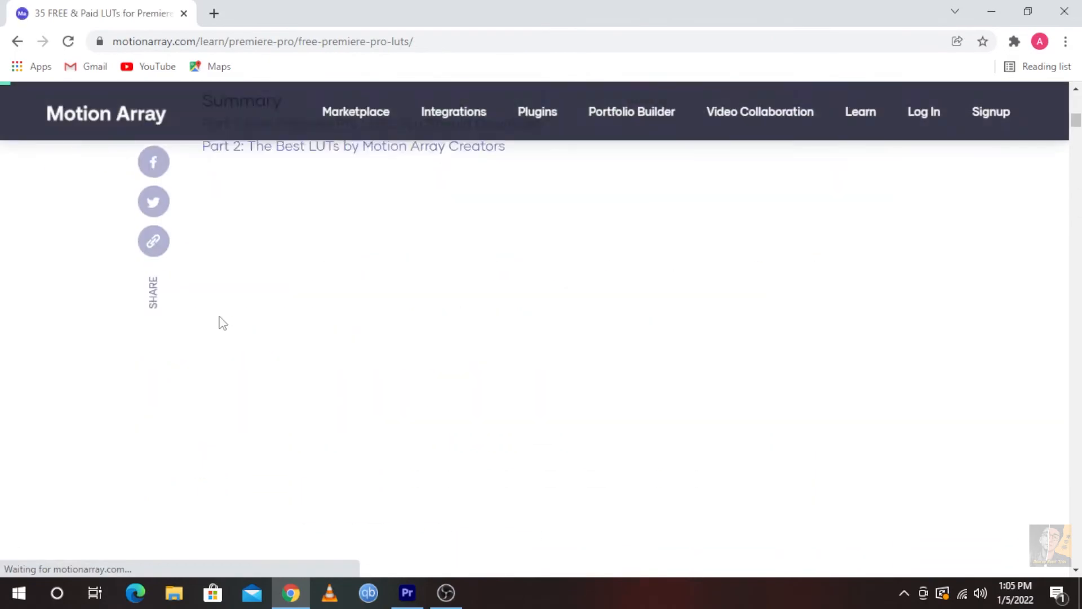
scroll(220, 319, down, 15)
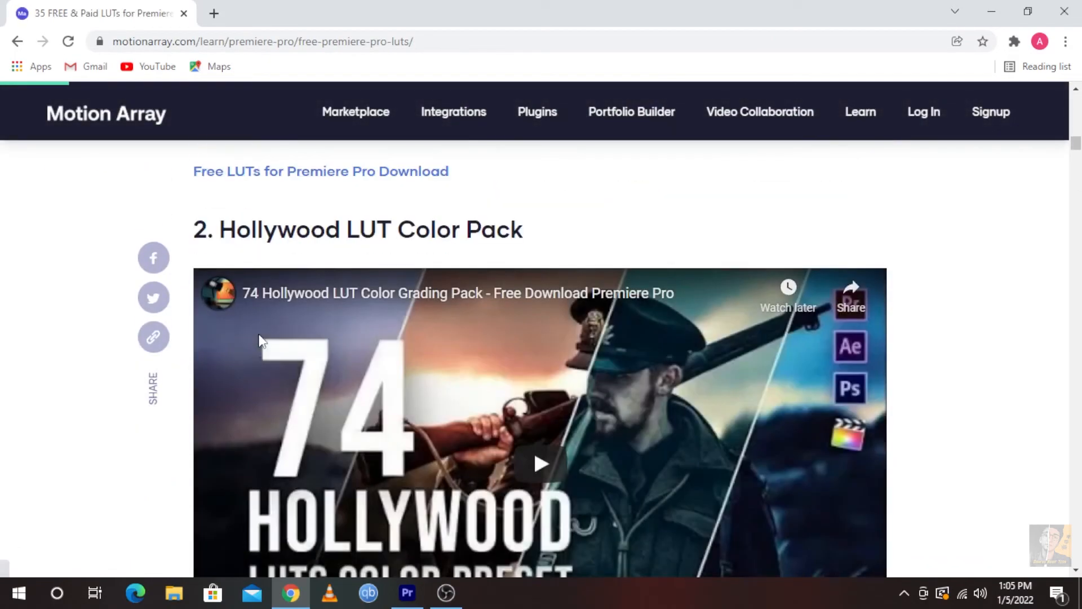
scroll(259, 336, up, 5)
scroll(259, 335, down, 10)
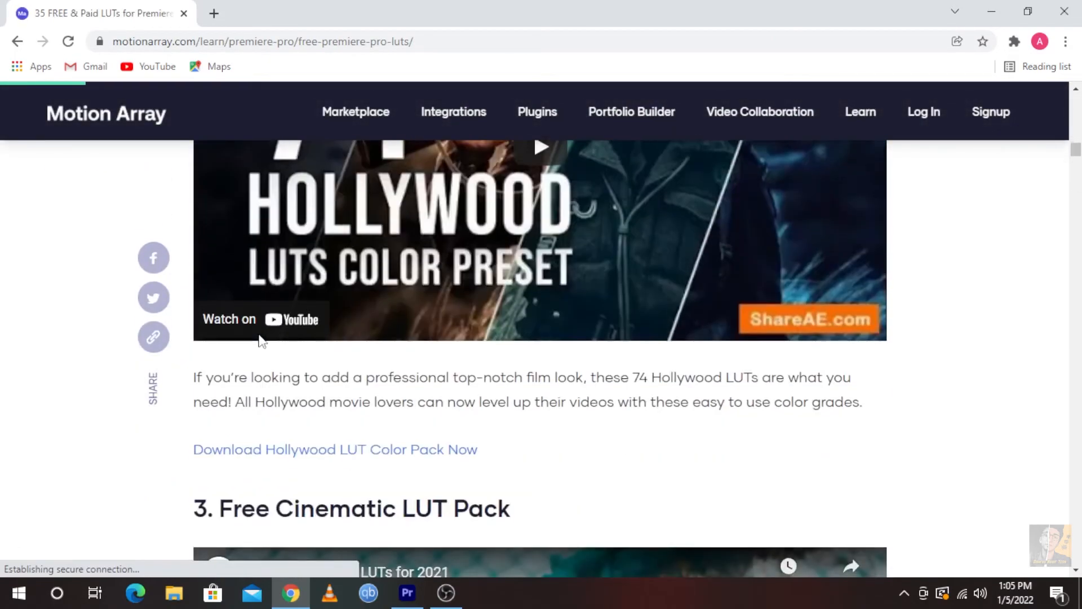
Download the Hollywood LUT Color Pack zip from the article's Google Drive link, accepting the download despite the missing virus scan
click(332, 450)
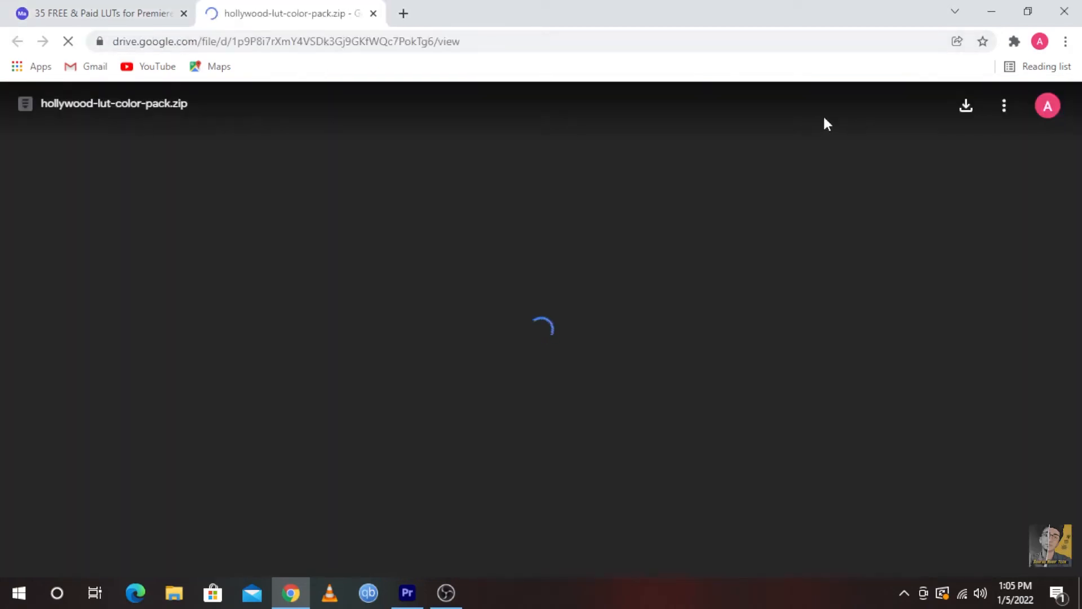
click(966, 104)
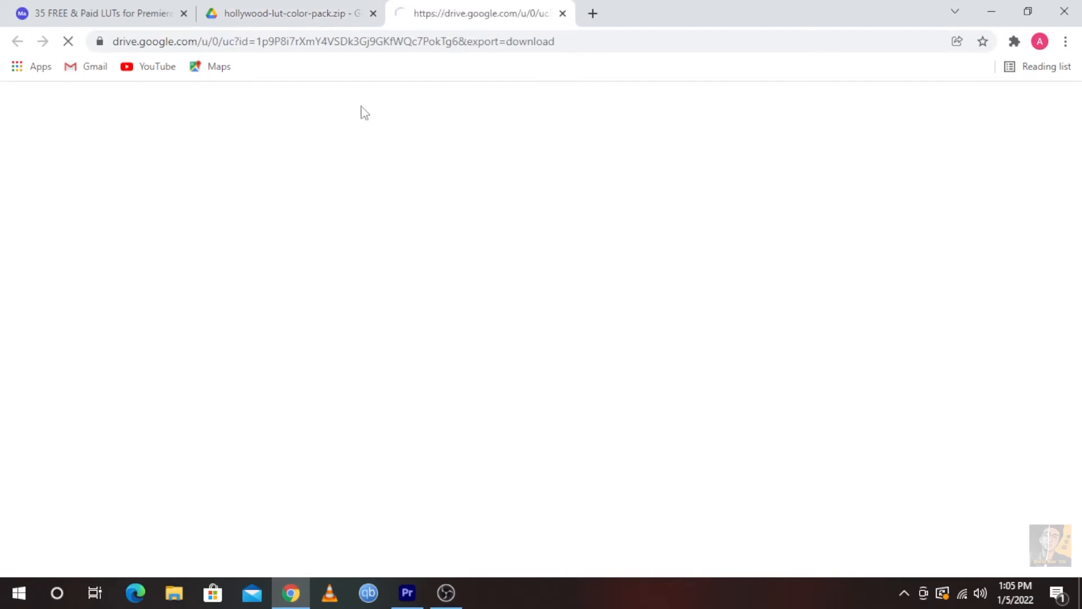
click(448, 243)
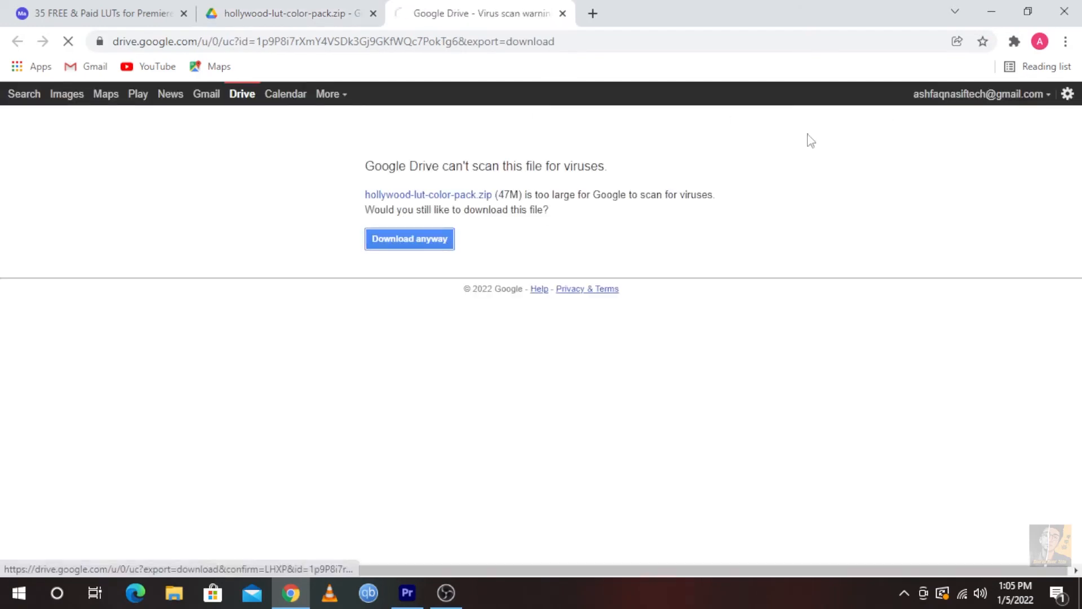
click(996, 8)
click(990, 7)
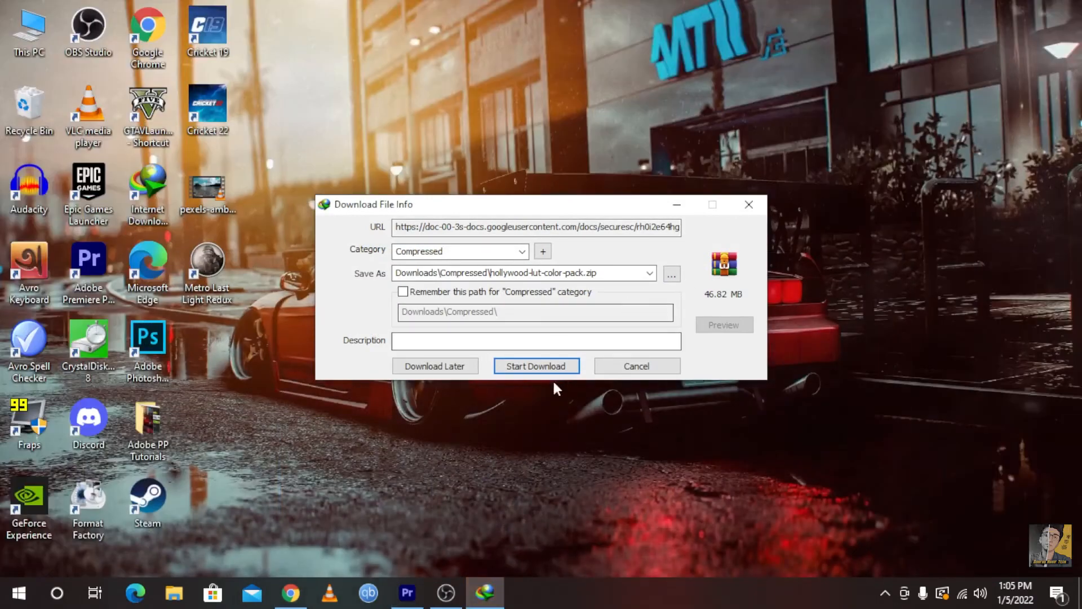
click(533, 366)
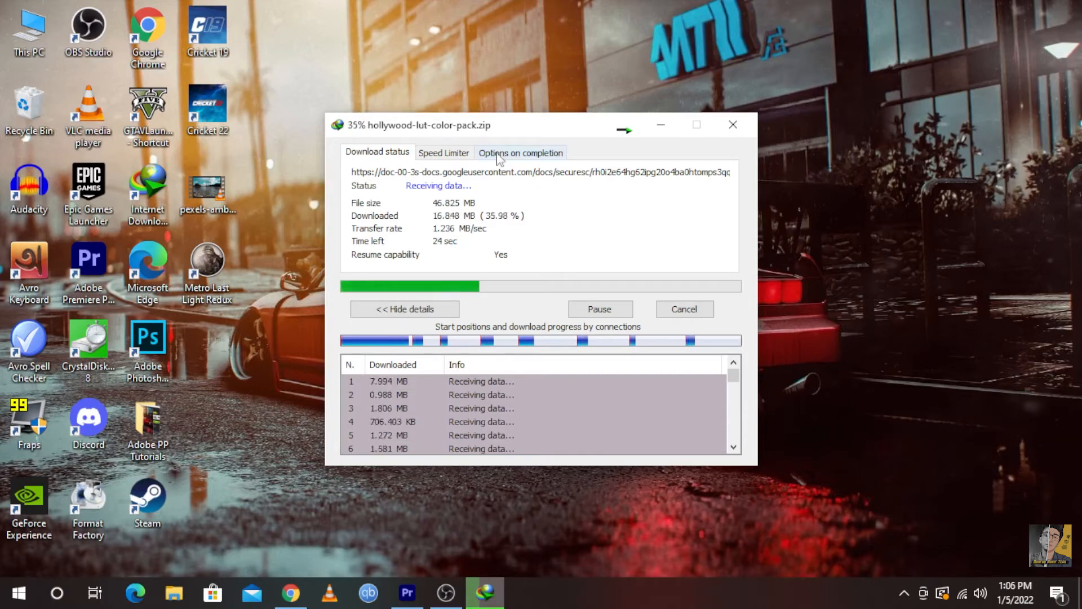
Place the downloaded Hollywood LUT zip on the desktop and extract it into a hollywood-lut-color-pack folder
click(416, 592)
click(416, 590)
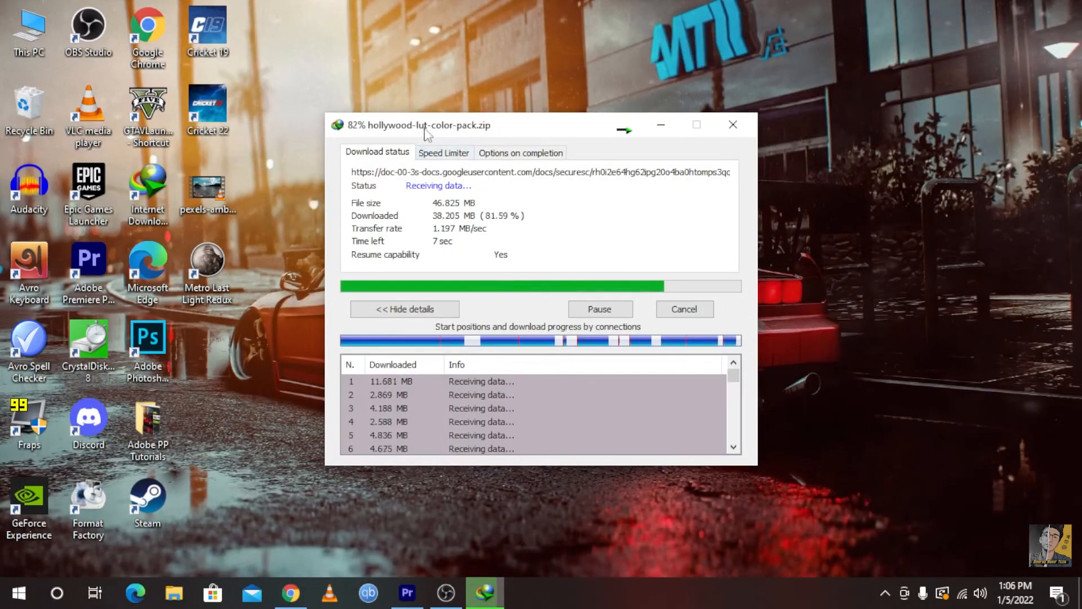
drag(424, 127, 365, 131)
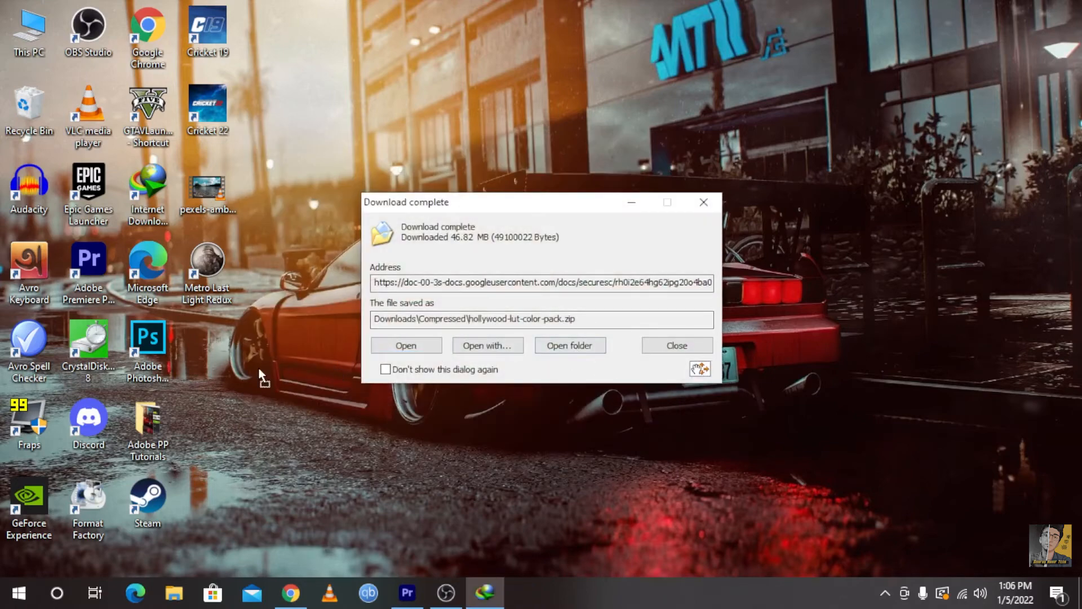
drag(700, 369, 304, 346)
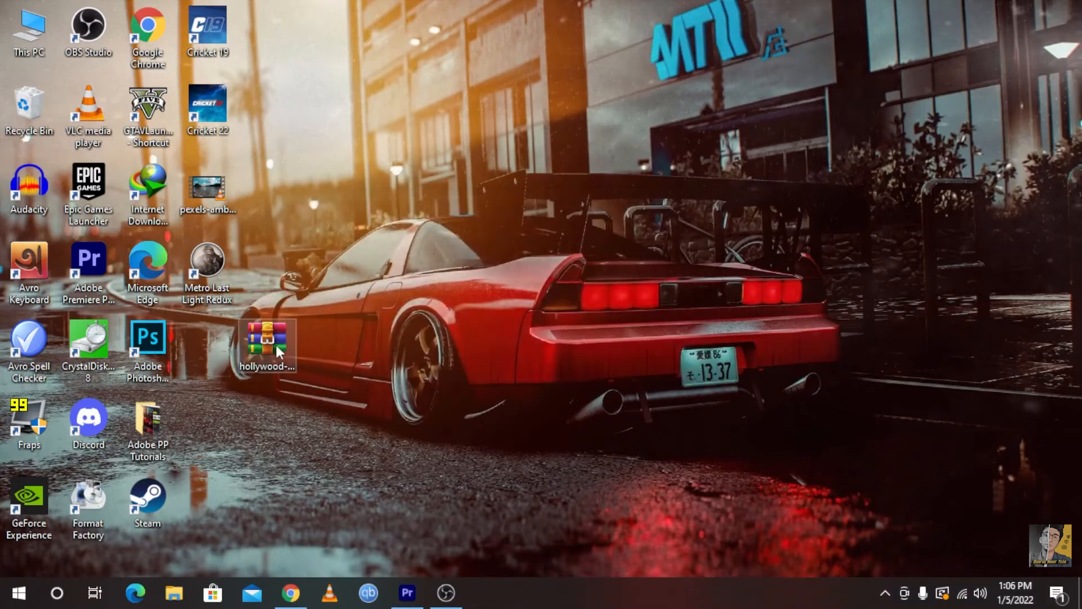
right_click(278, 351)
click(319, 311)
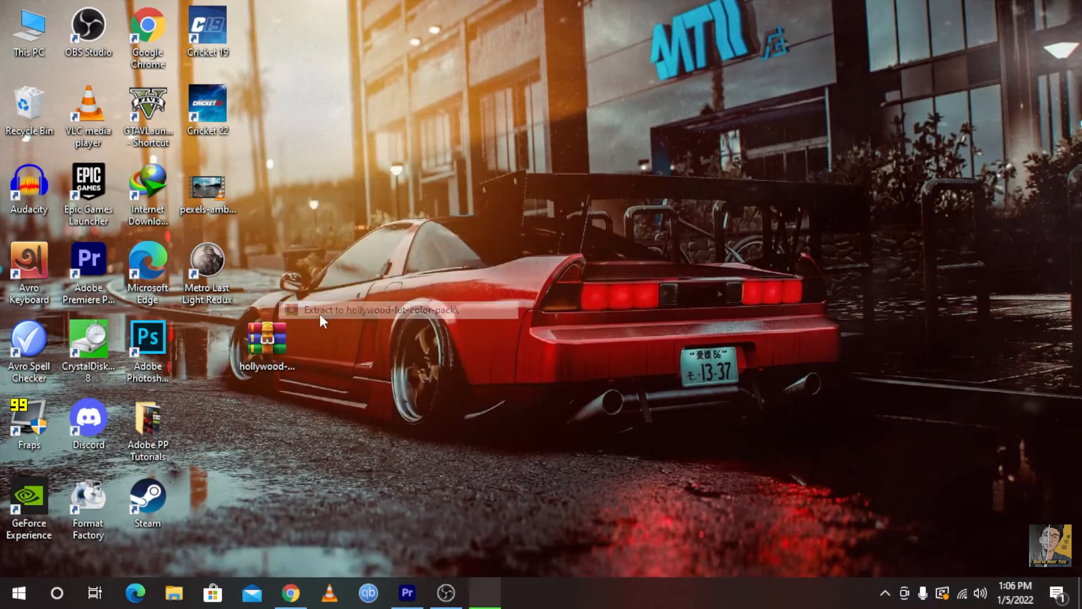
Examine the cube files in the extracted pack's LUT .cube Files folder and close the folder window
double_click(206, 341)
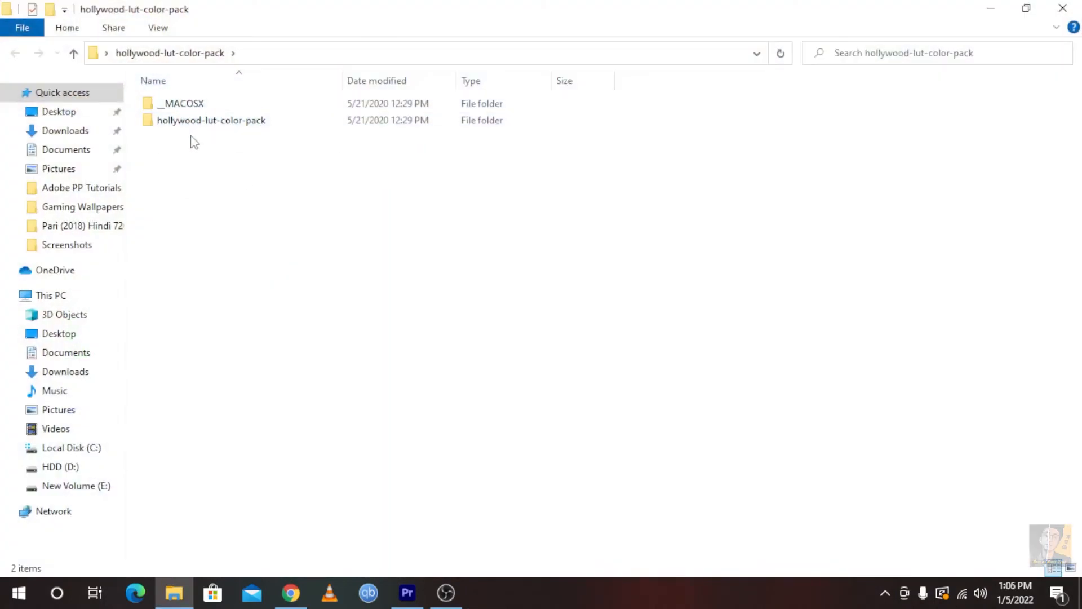
double_click(204, 124)
double_click(209, 104)
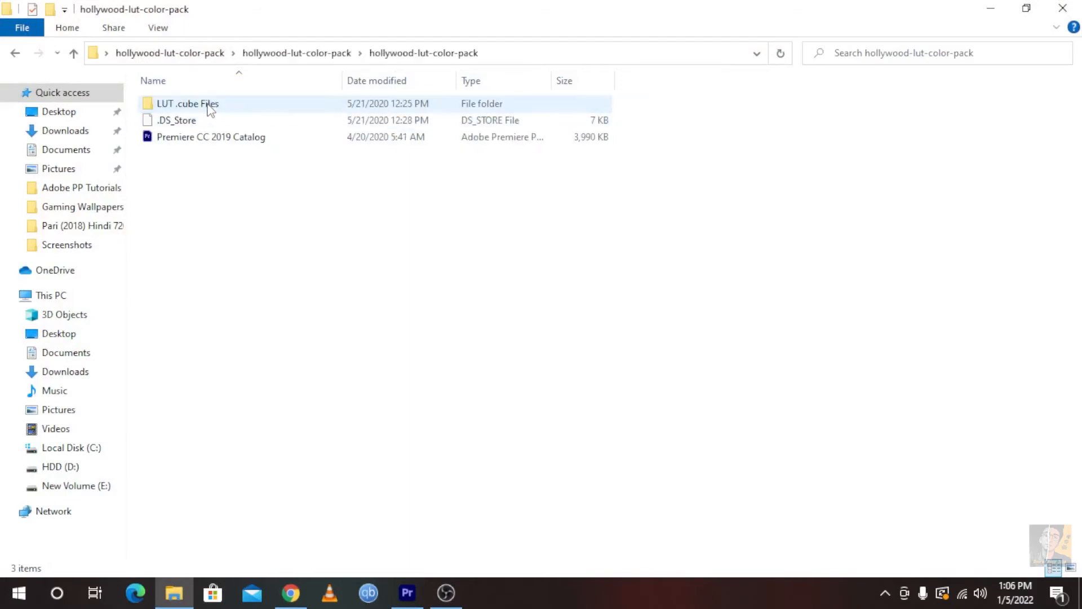
click(16, 56)
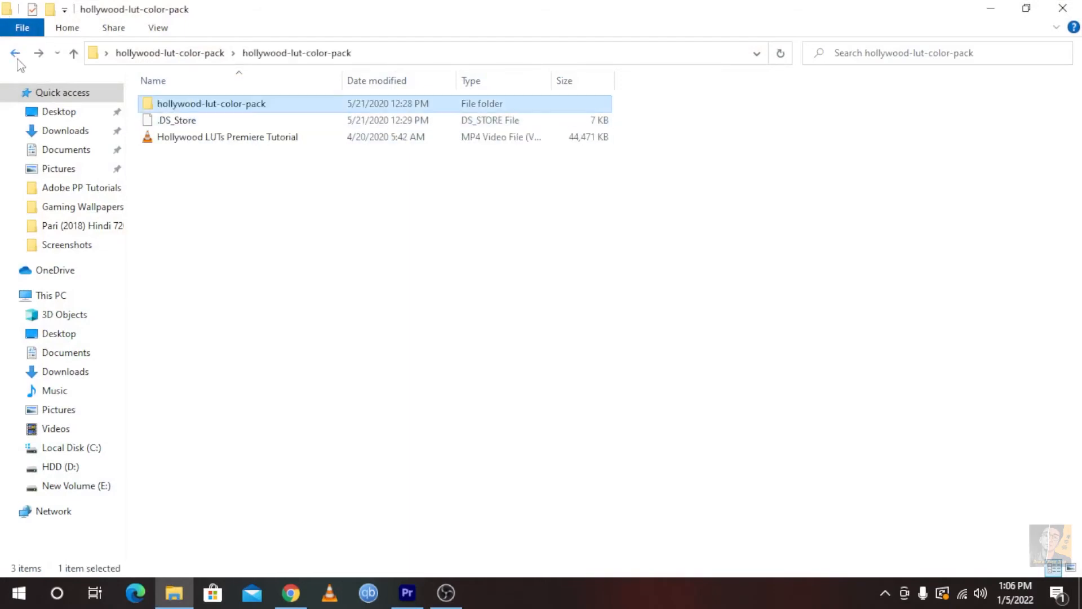
double_click(228, 105)
double_click(220, 105)
scroll(220, 110, down, 10)
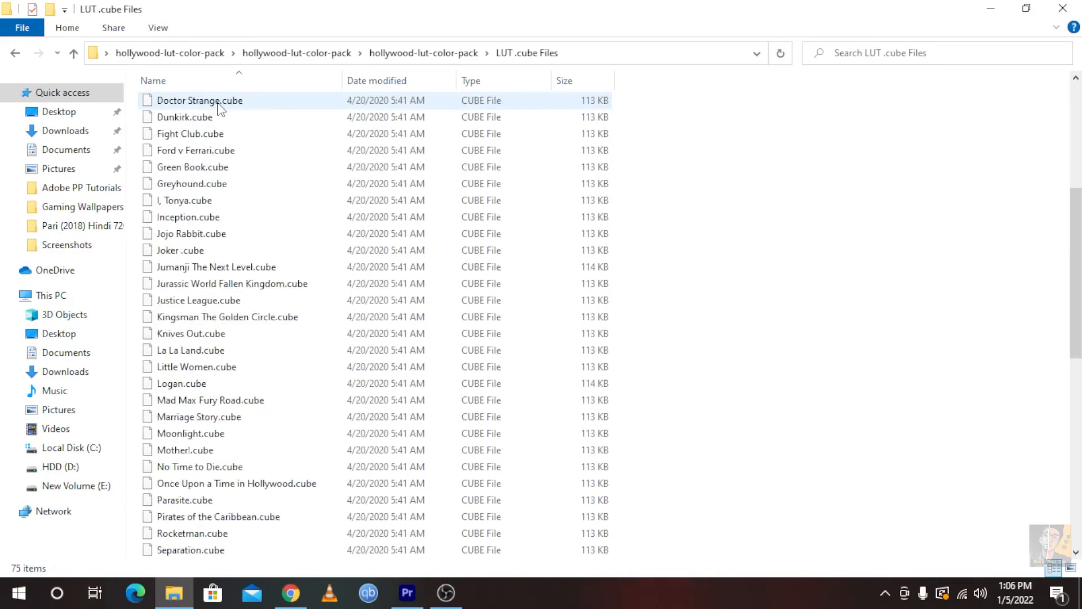
ctrl+scroll(344, 197, up, 3)
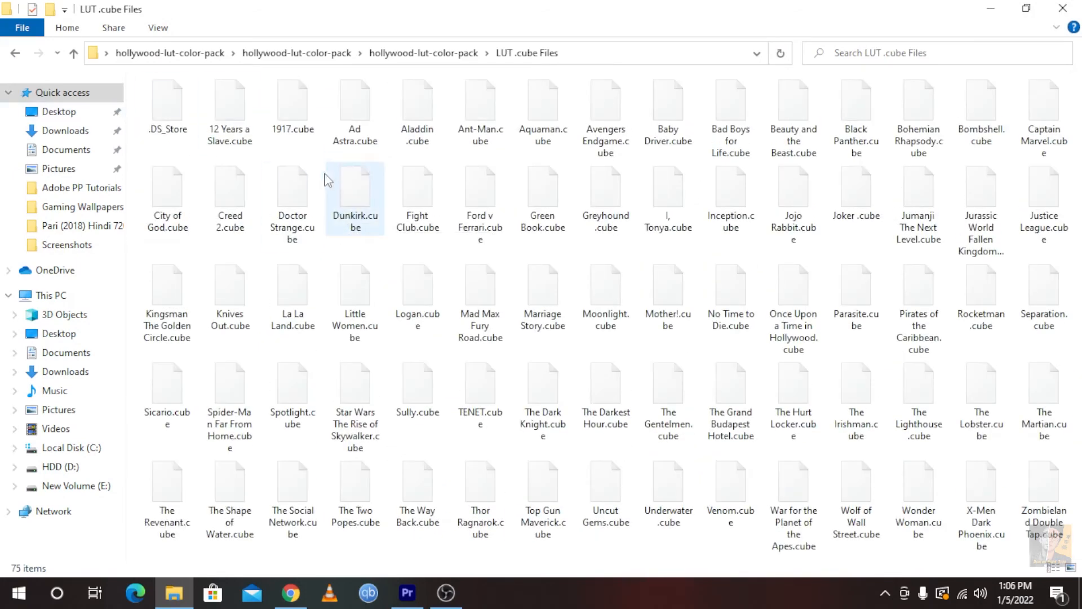
double_click(733, 7)
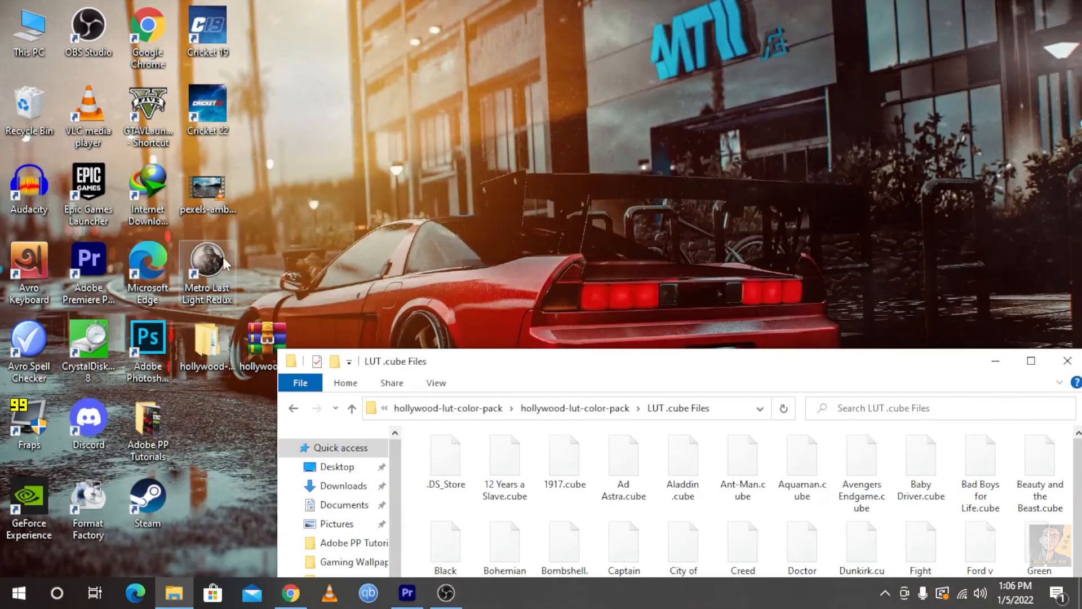
click(1068, 361)
Switch to Premiere Pro, show the Lumetri Color controls and enlarge the Program monitor
click(407, 593)
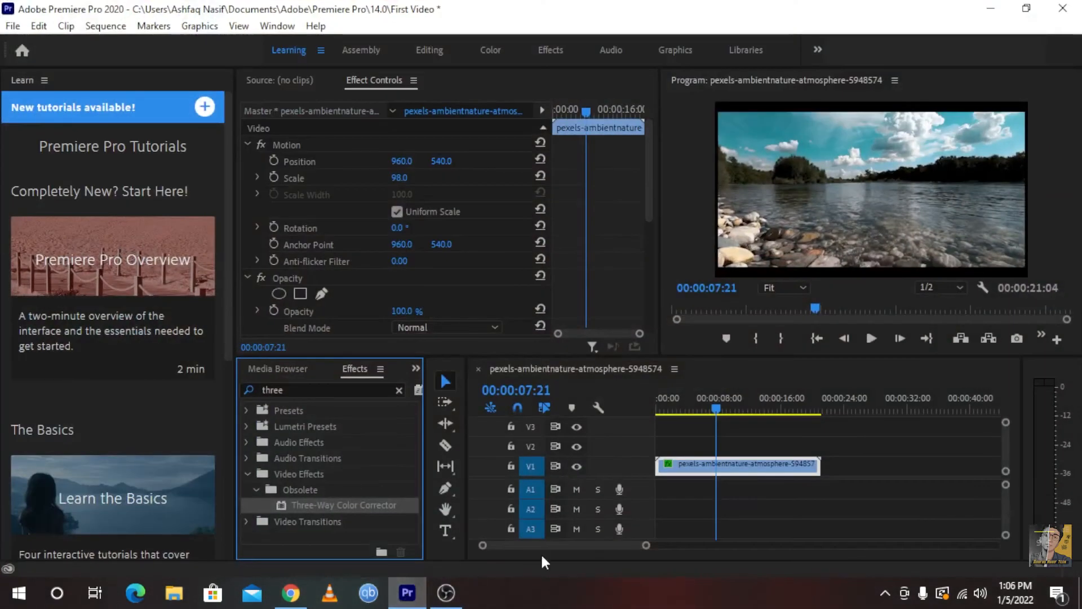
click(278, 27)
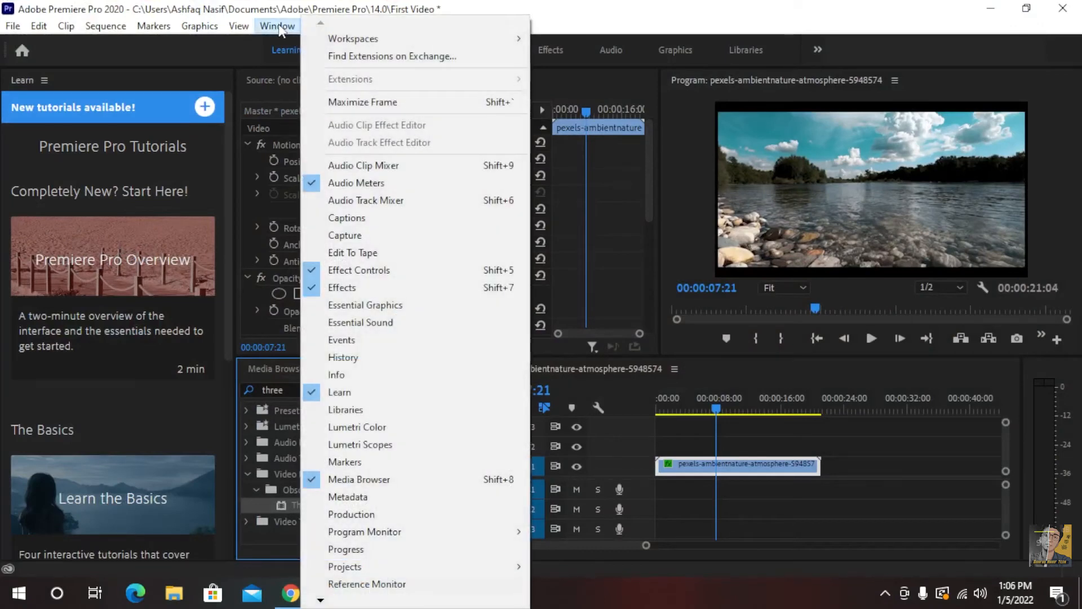
click(359, 429)
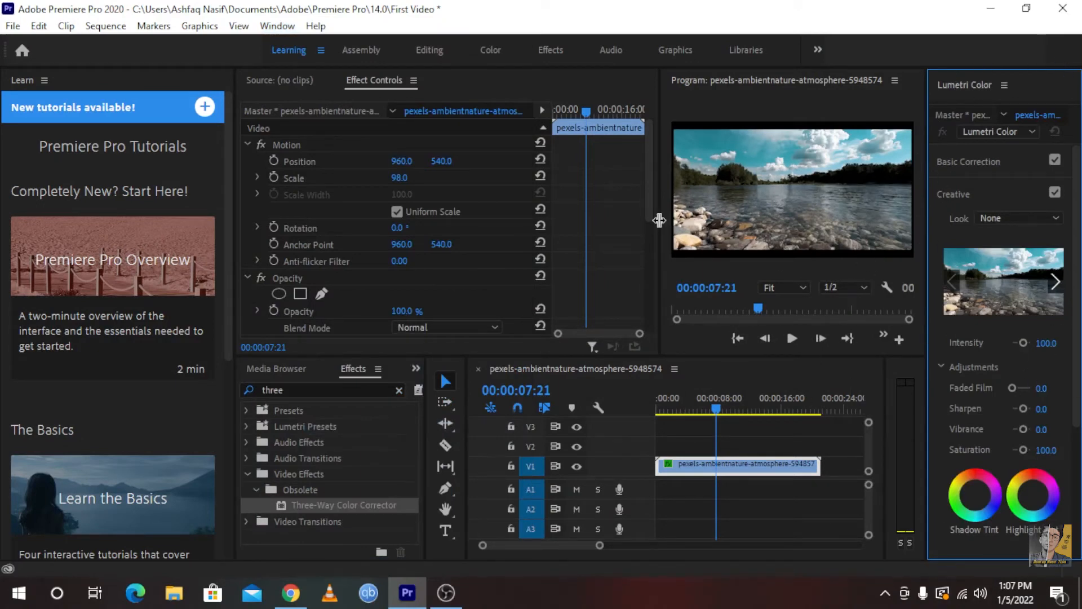
drag(660, 220, 359, 263)
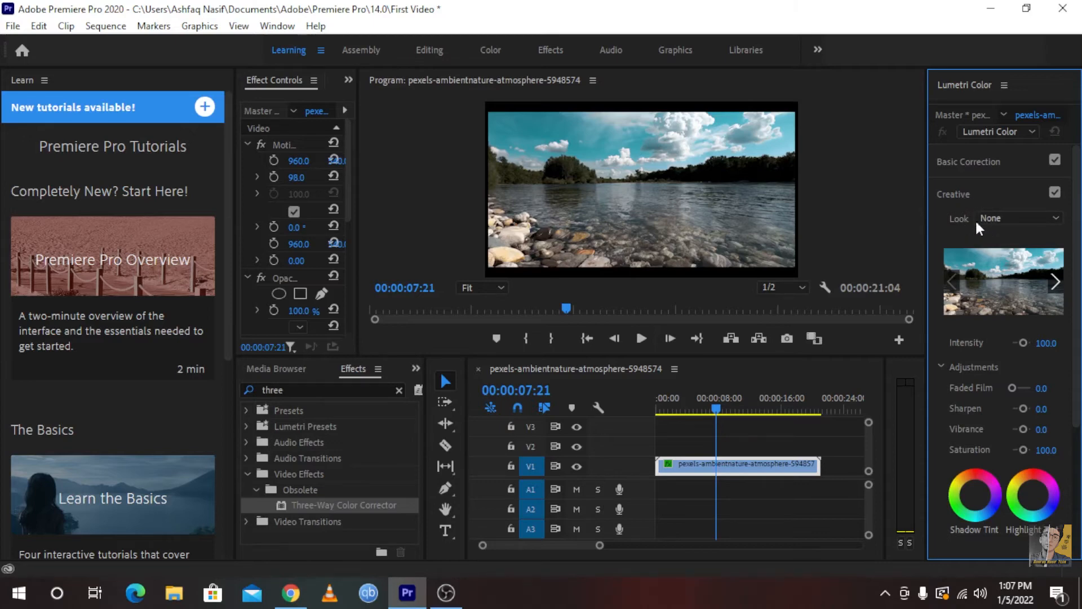
Browse for a creative Look in Lumetri Color and open the desktop color pack's LUT .cube Files folder
click(1025, 221)
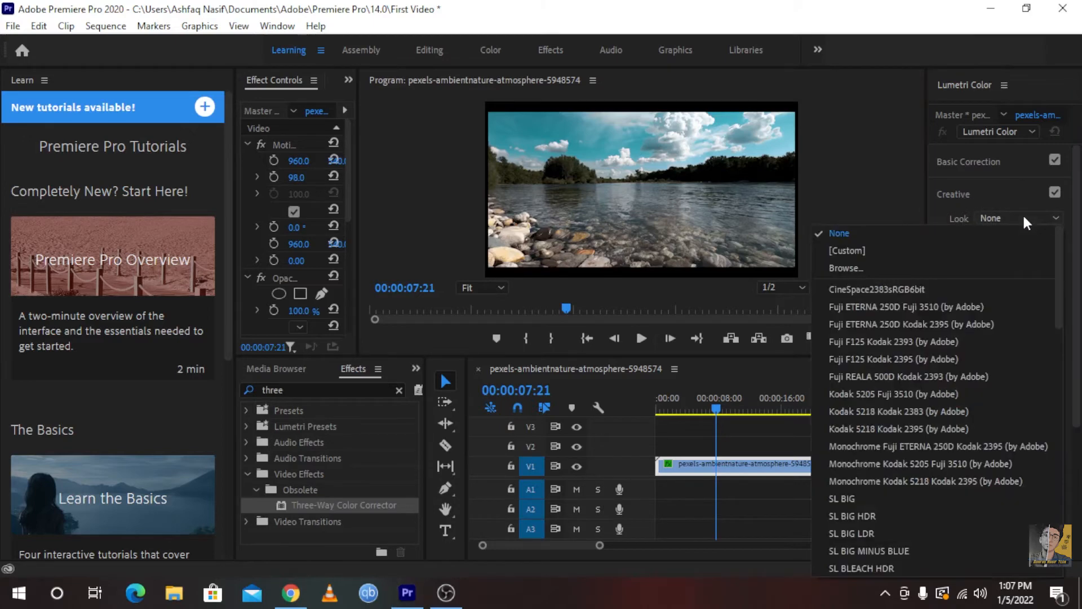
click(905, 268)
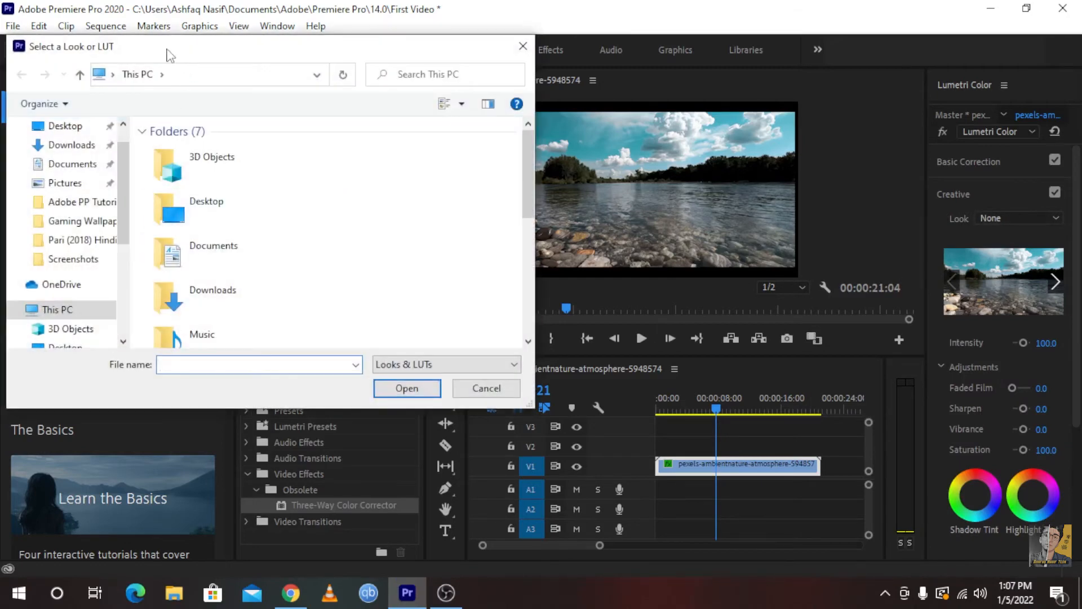
drag(170, 52, 472, 103)
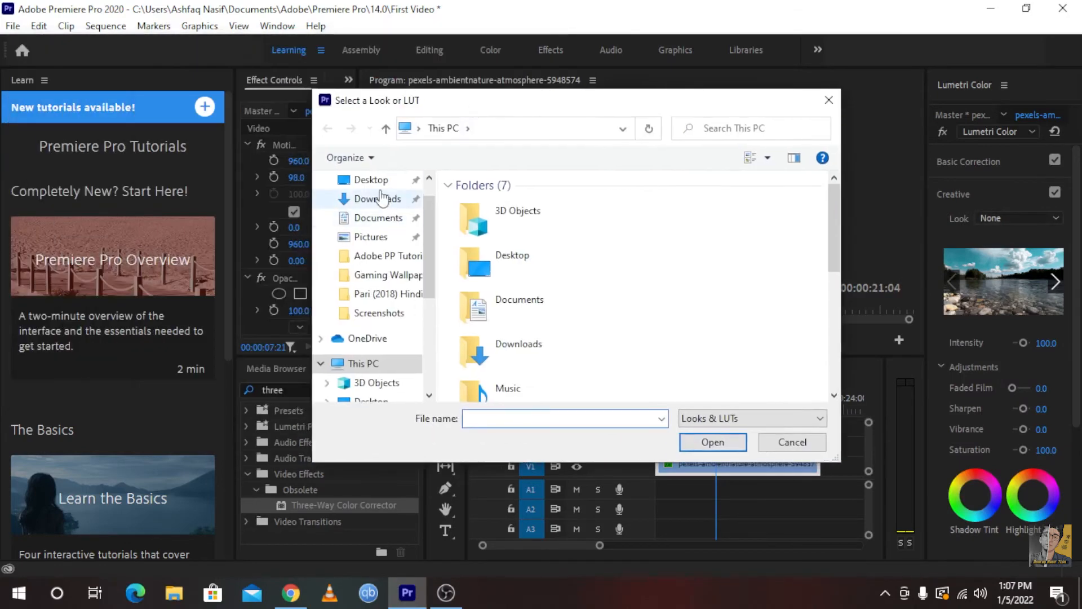
click(366, 180)
double_click(614, 240)
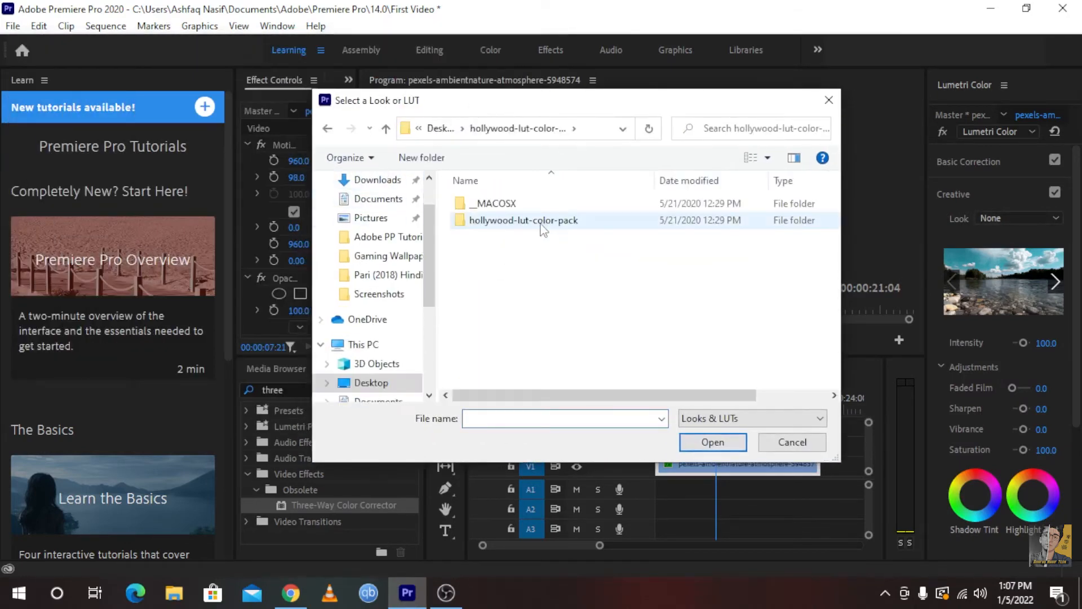
double_click(534, 221)
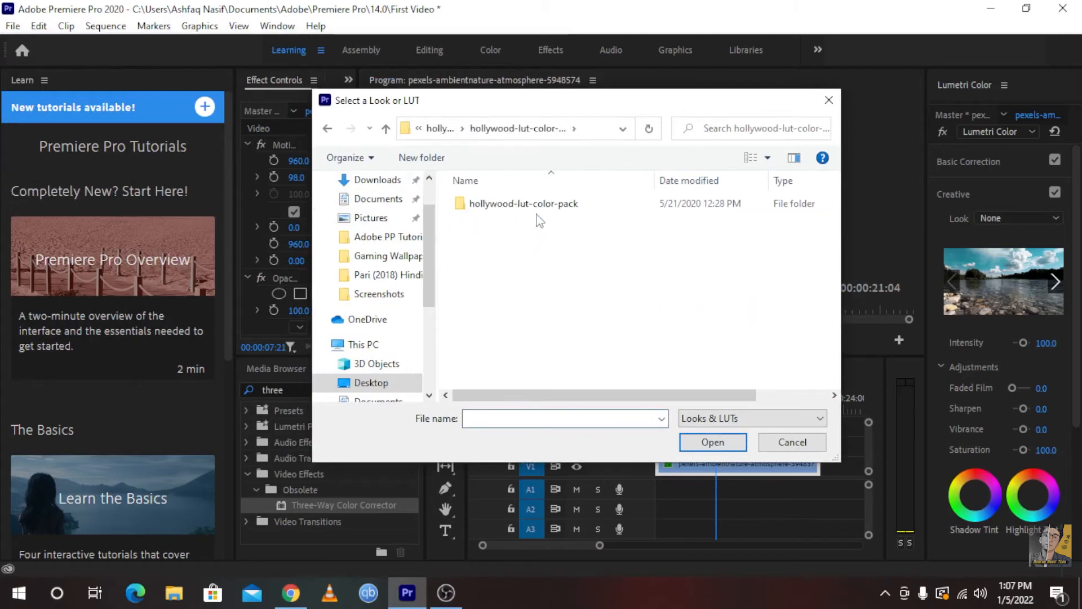
double_click(534, 209)
double_click(534, 210)
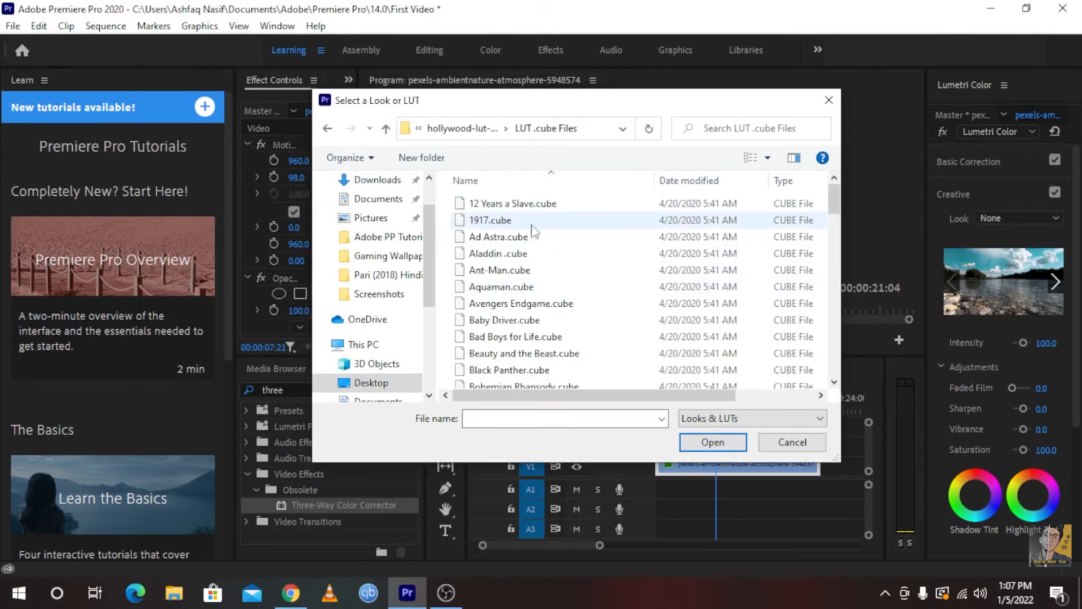
Apply La La Land.cube as the river clip's creative Look
scroll(541, 231, down, 3)
scroll(552, 247, down, 7)
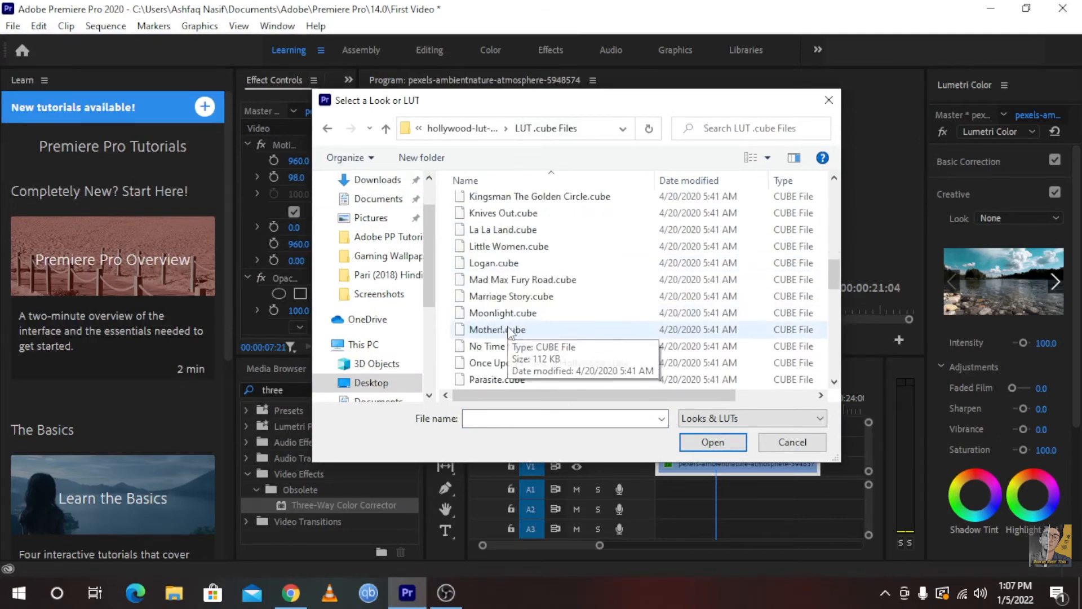
scroll(510, 333, up, 3)
scroll(513, 361, down, 1)
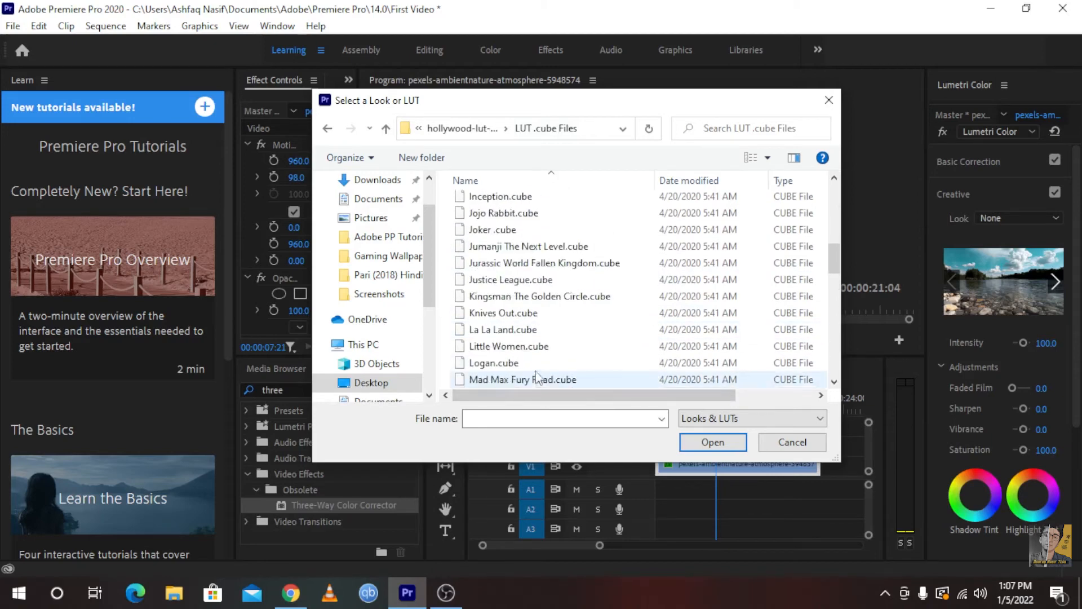
click(499, 331)
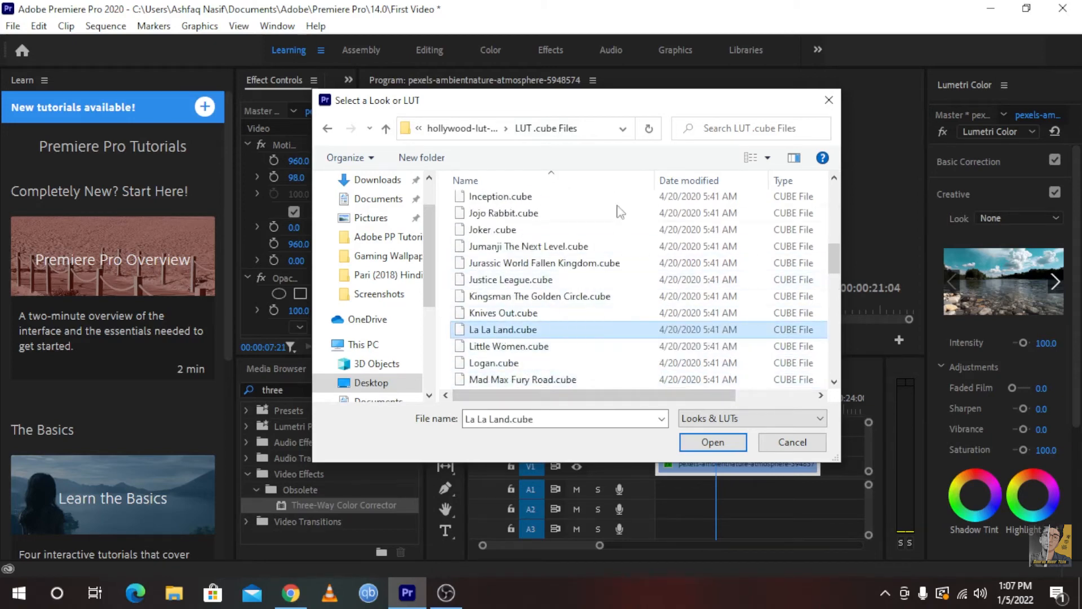
scroll(632, 326, down, 1)
scroll(632, 326, down, 1)
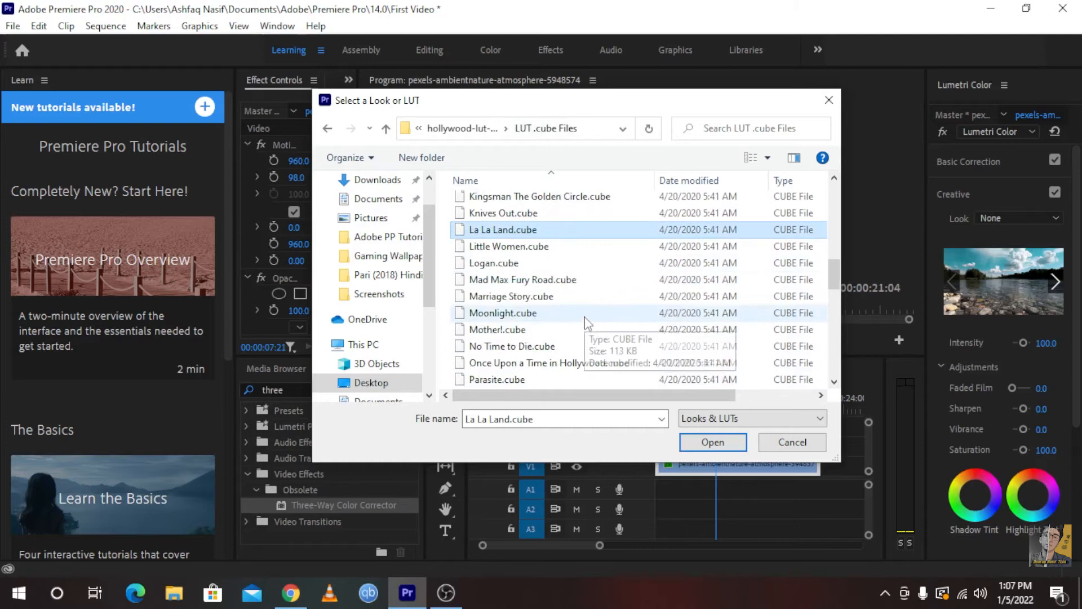
click(713, 441)
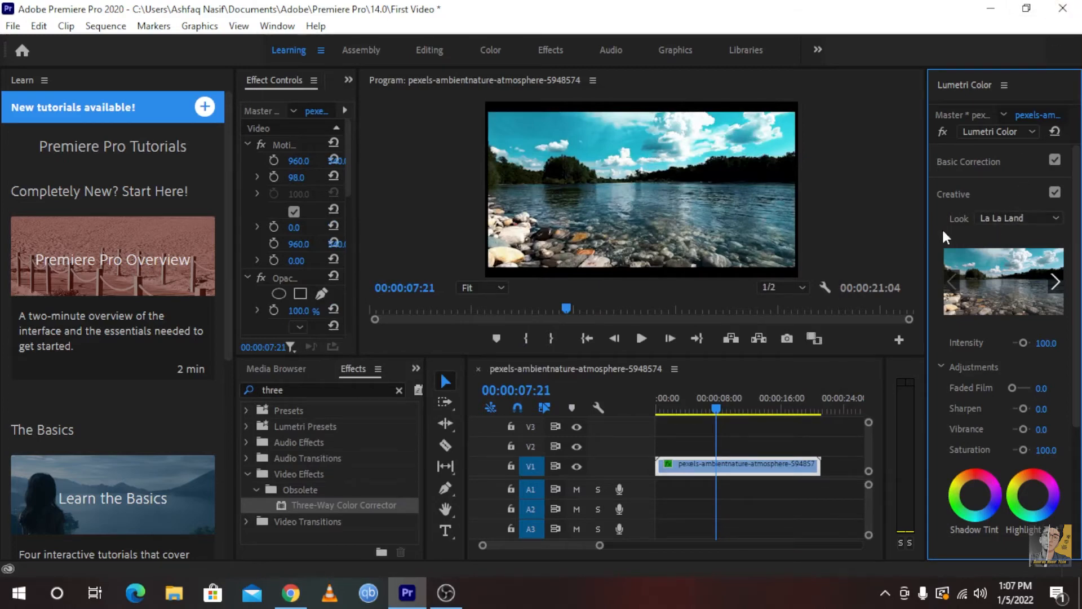
Clear the river clip's La La Land Look and apply Venom.cube from the LUT .cube Files folder as its creative Look
click(1042, 216)
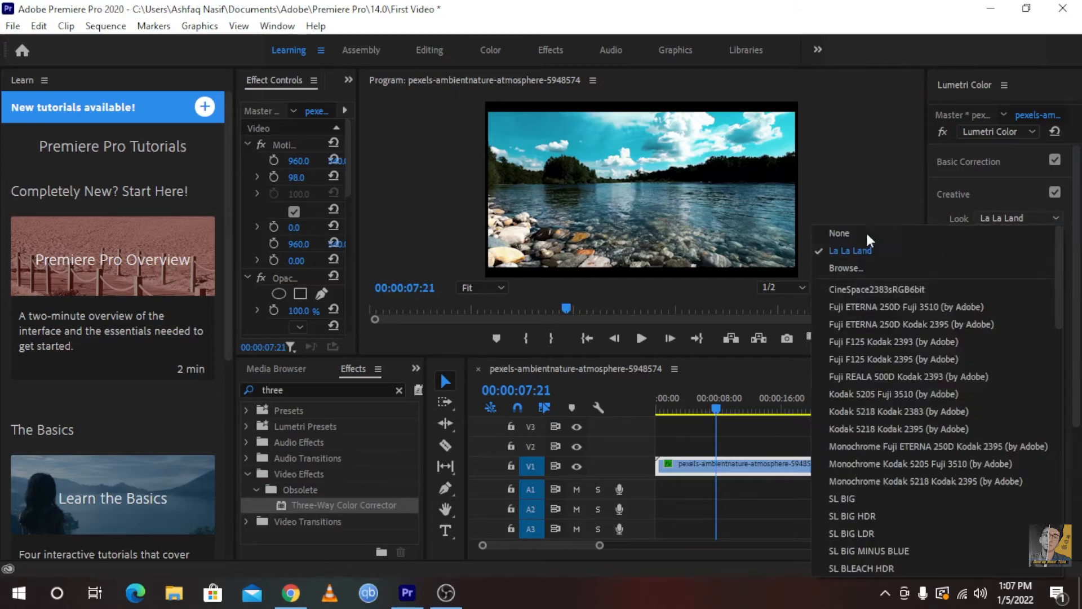
click(850, 234)
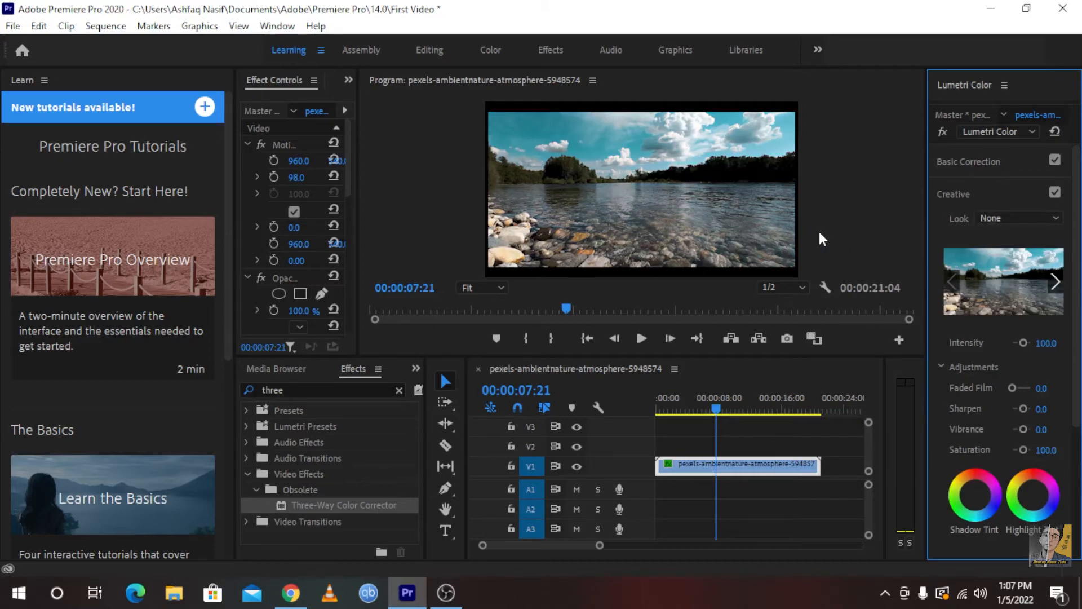
click(980, 220)
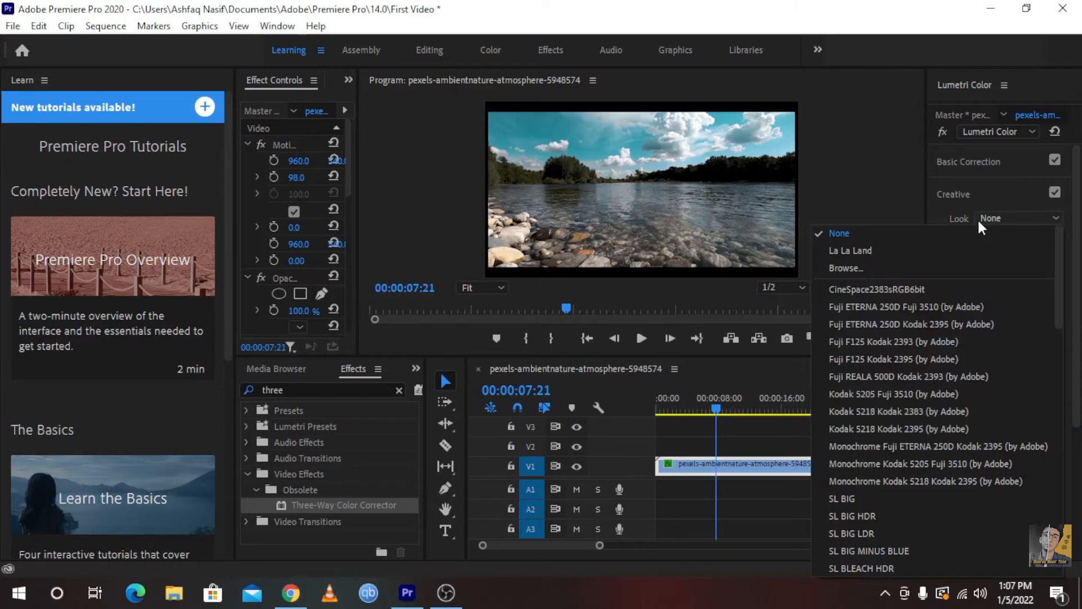
click(907, 273)
scroll(513, 304, down, 15)
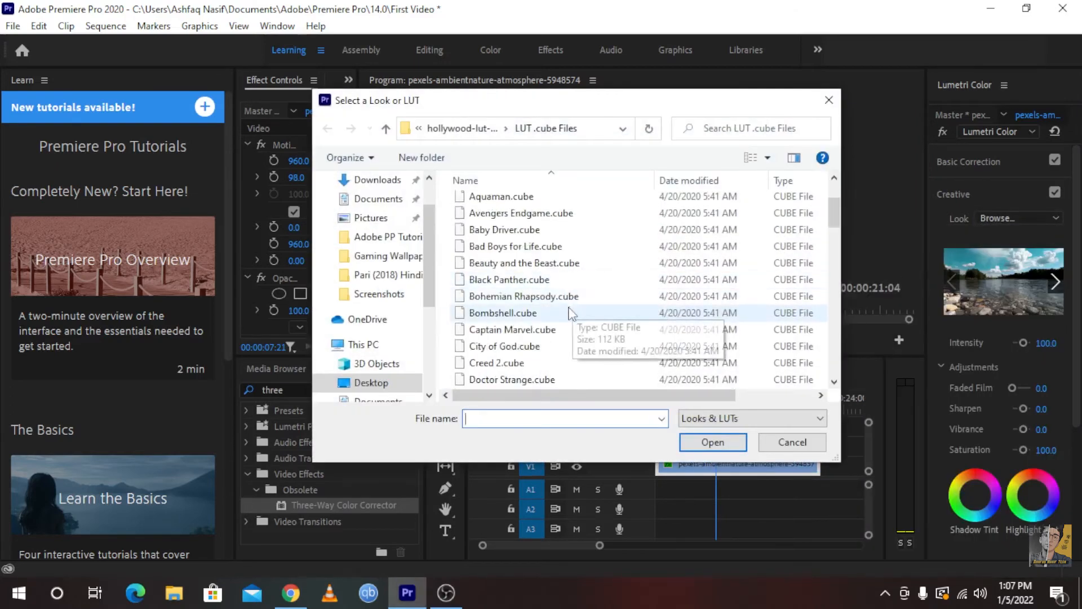
scroll(513, 350, down, 4)
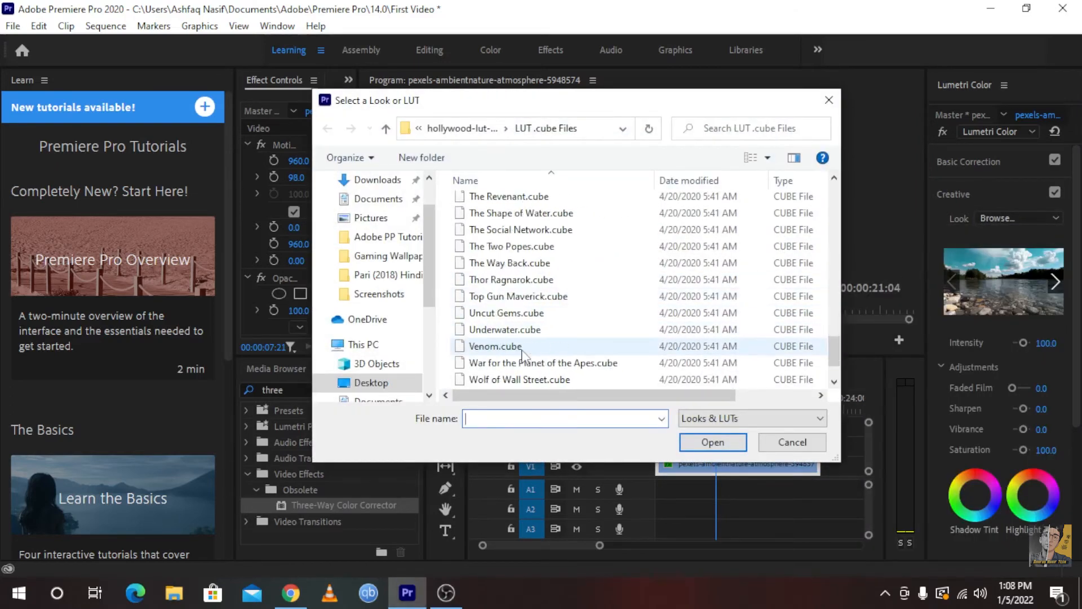
click(496, 296)
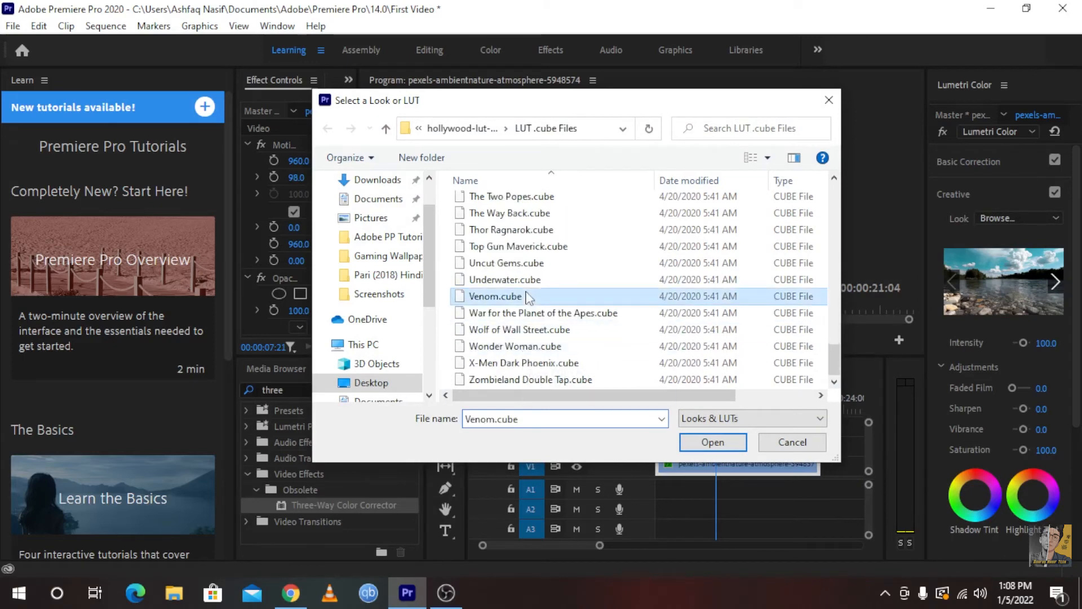
click(699, 442)
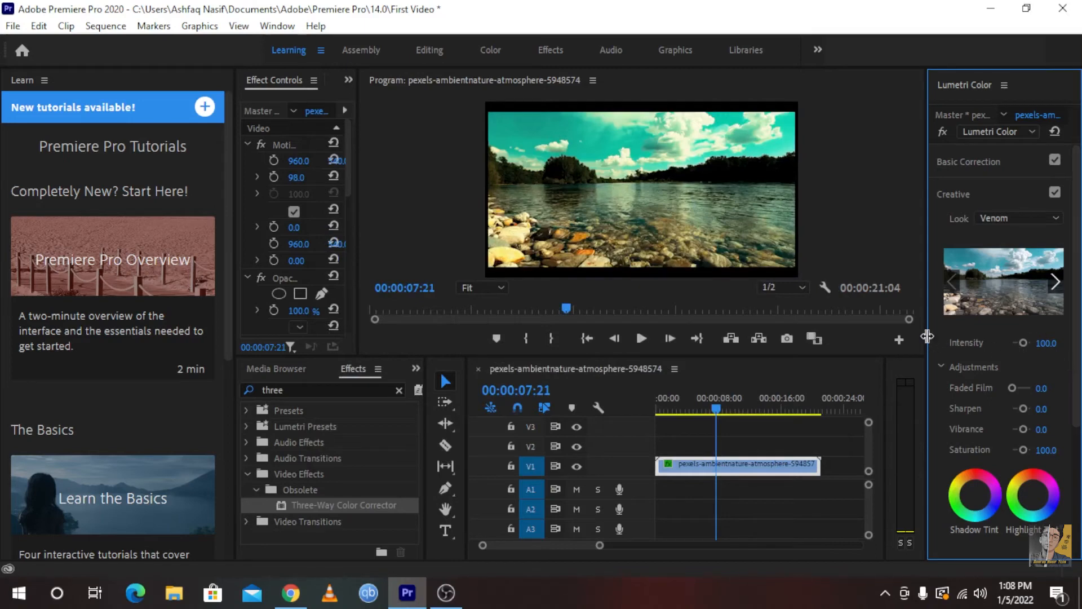
Set the creative Intensity to 68.2, Saturation to 144.5, Vibrance to 46.4 and Sharpen to -13.6 in Lumetri Color
drag(926, 337, 770, 358)
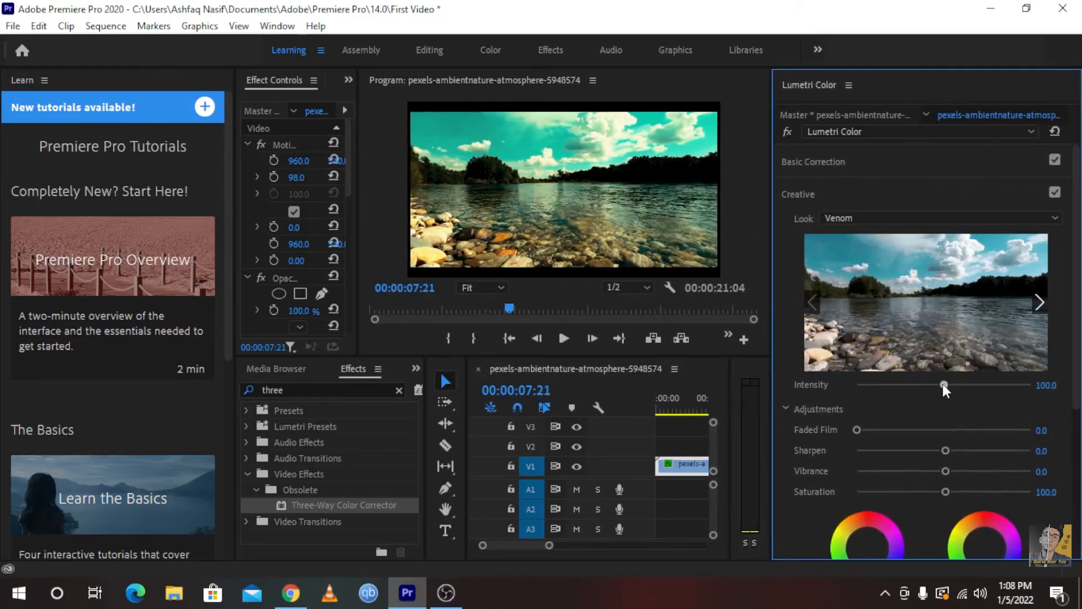
drag(945, 385, 915, 387)
mouse_move(935, 388)
mouse_down()
mouse_move(973, 386)
mouse_move(915, 394)
mouse_up()
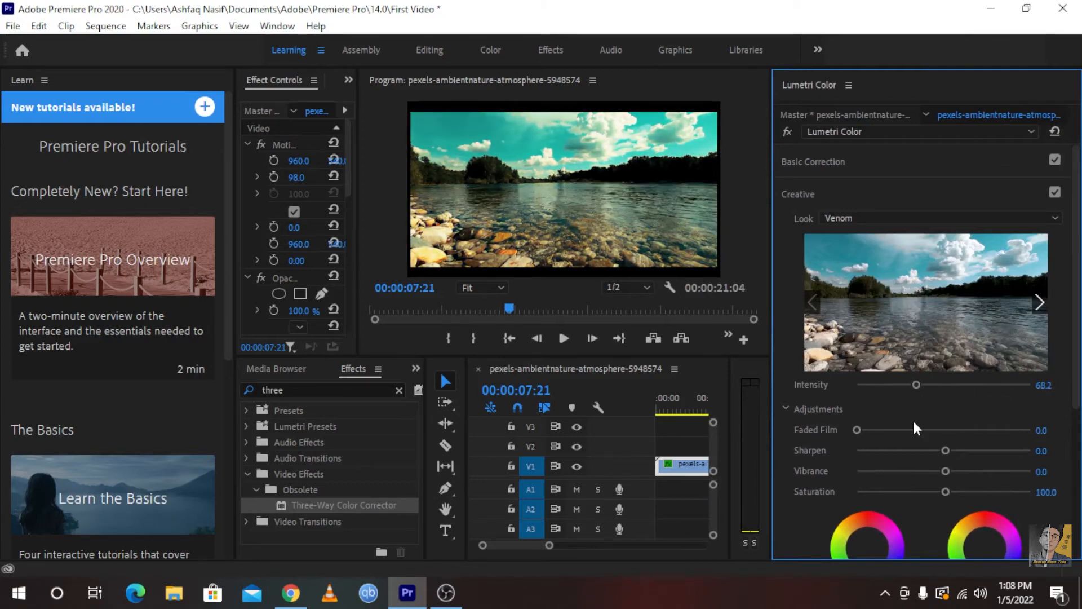
scroll(911, 423, down, 1)
drag(952, 443, 983, 445)
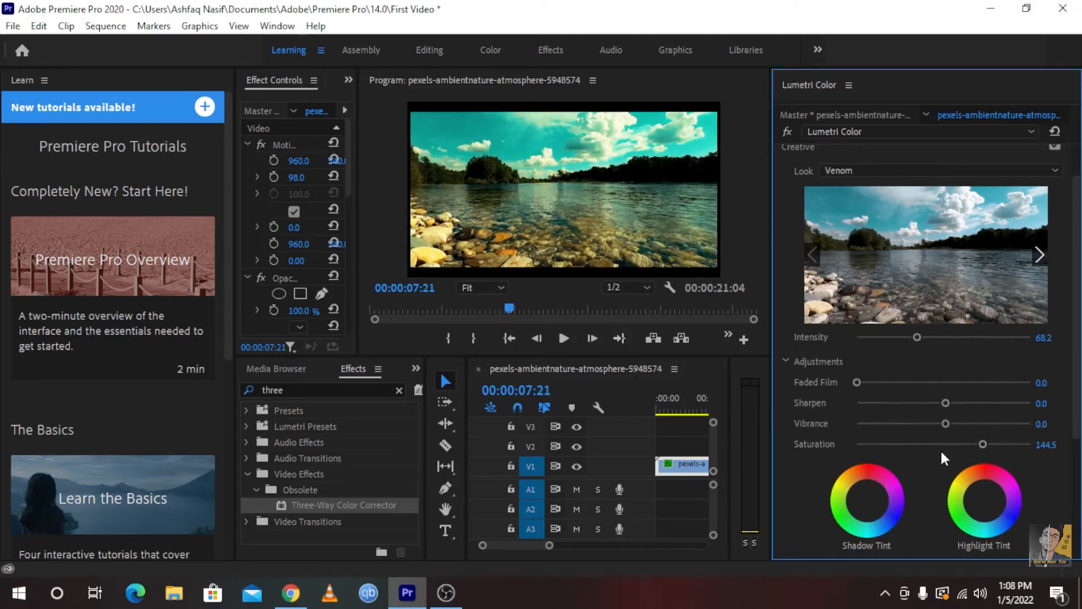
drag(948, 427, 932, 405)
Set the river clip's creative Look to None
click(887, 169)
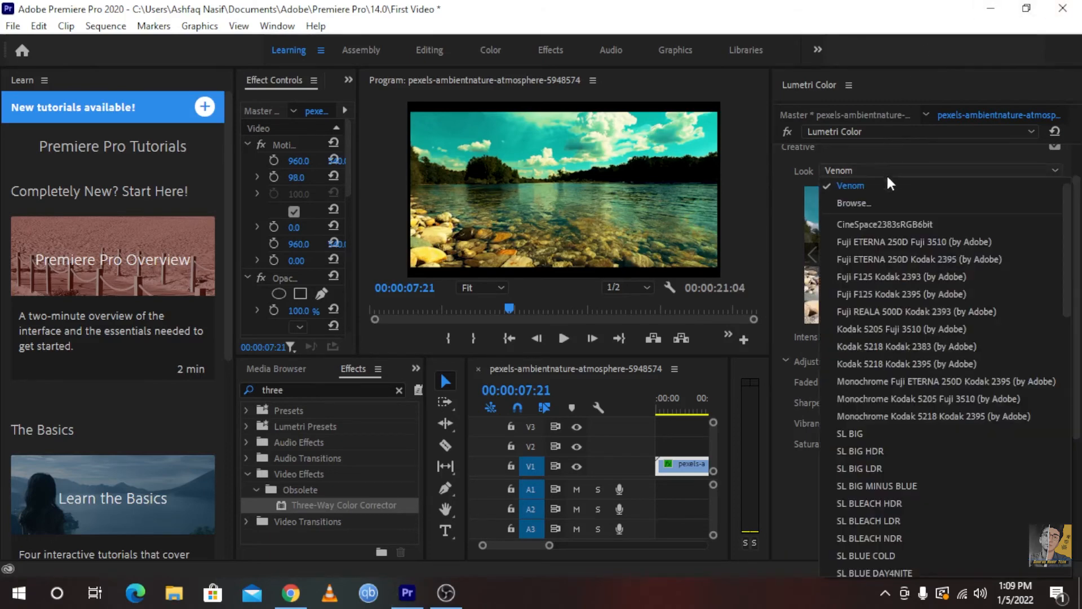
scroll(879, 190, up, 1)
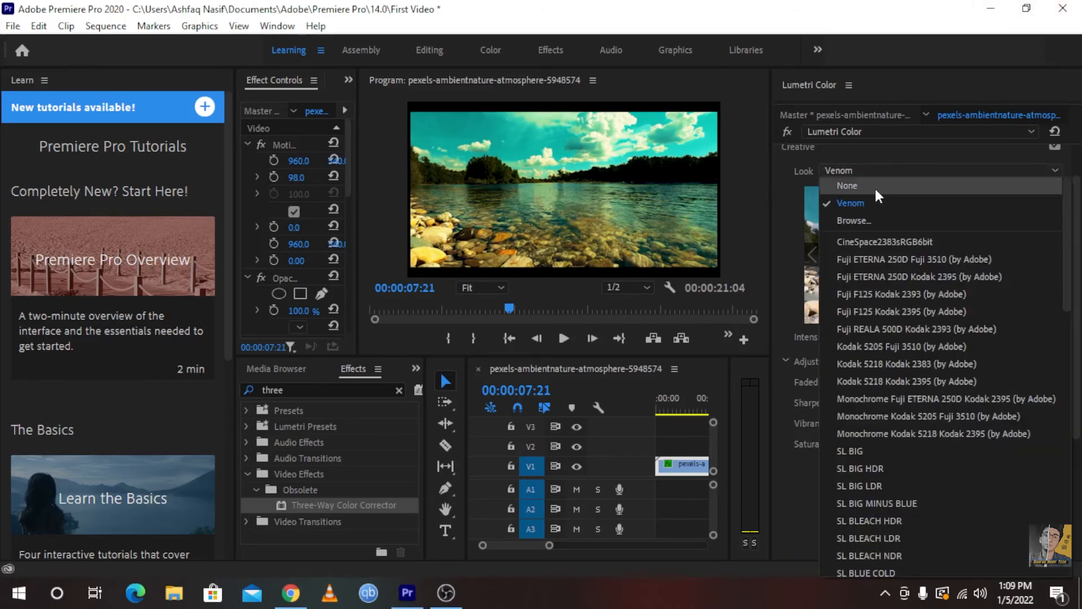
click(874, 186)
Search the effects for "three way" and apply Three-Way Color Corrector to the river clip on V1
drag(311, 390, 3, 389)
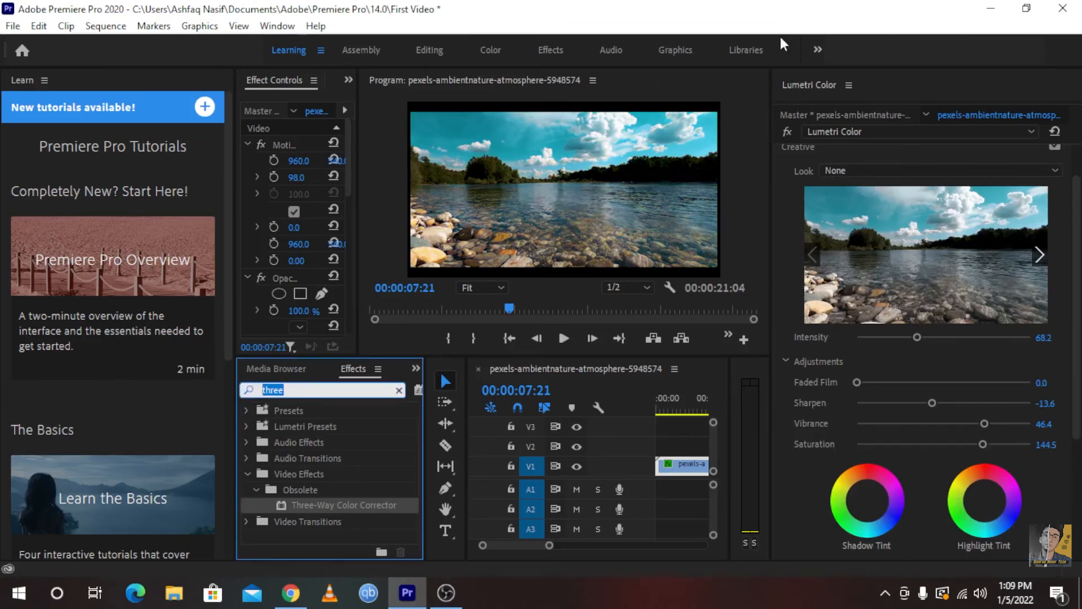
drag(771, 158, 1012, 169)
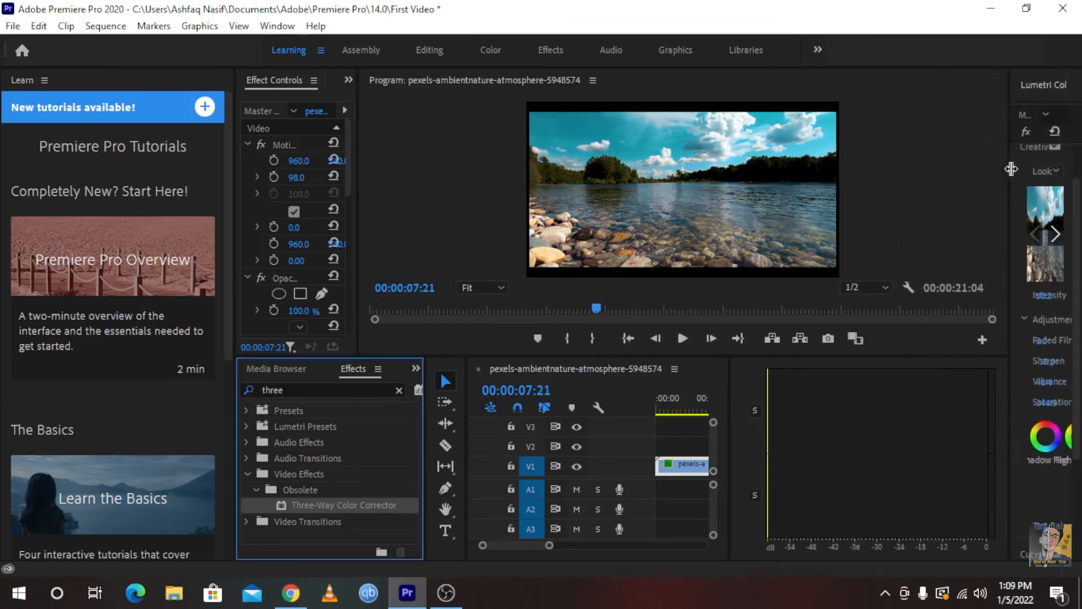
click(294, 389)
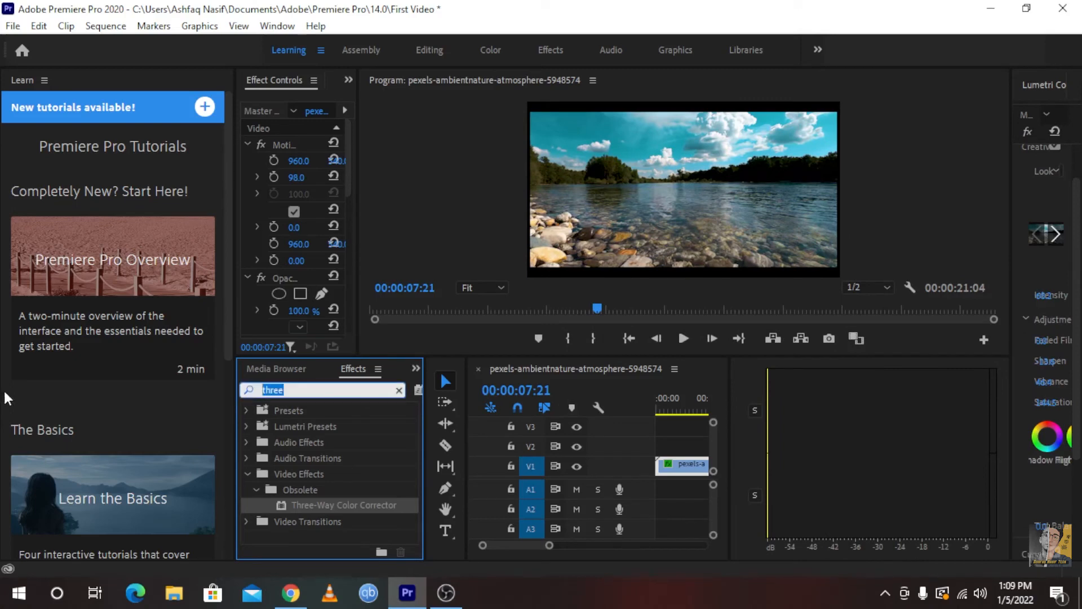
text(way)
drag(727, 423, 958, 424)
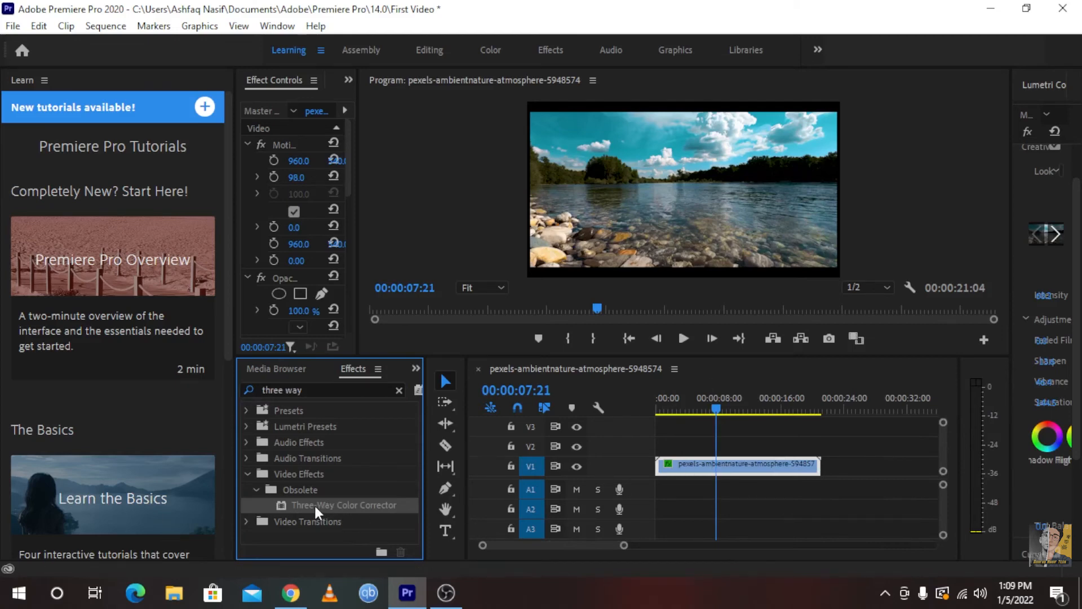
drag(315, 504, 670, 472)
Enlarge the Effect Controls and display the Three-Way Color Corrector's Shadows, Midtones and Highlights wheels
drag(556, 549, 581, 548)
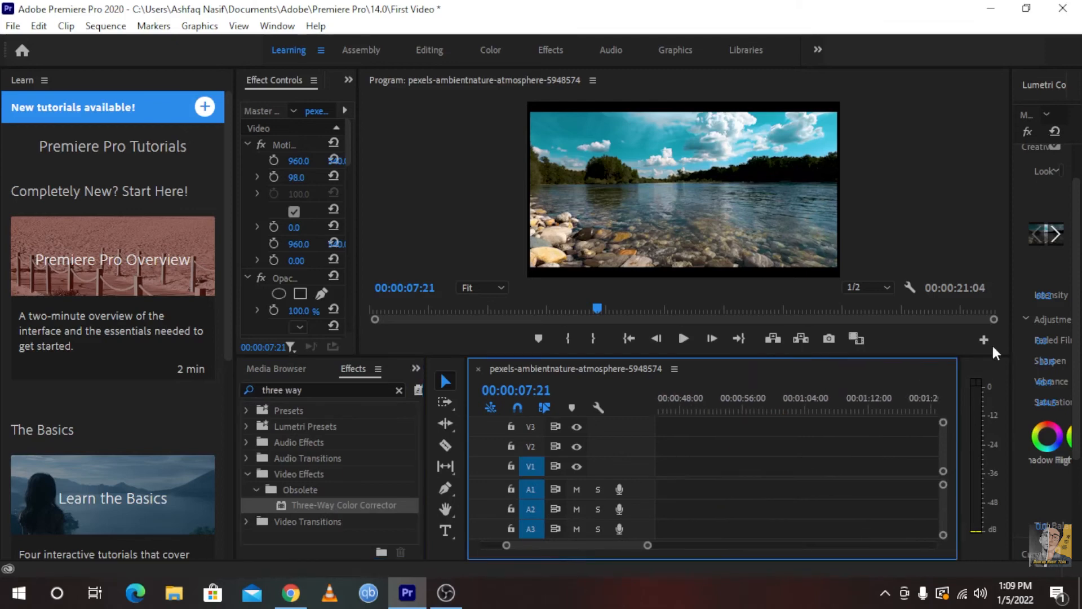
click(1013, 318)
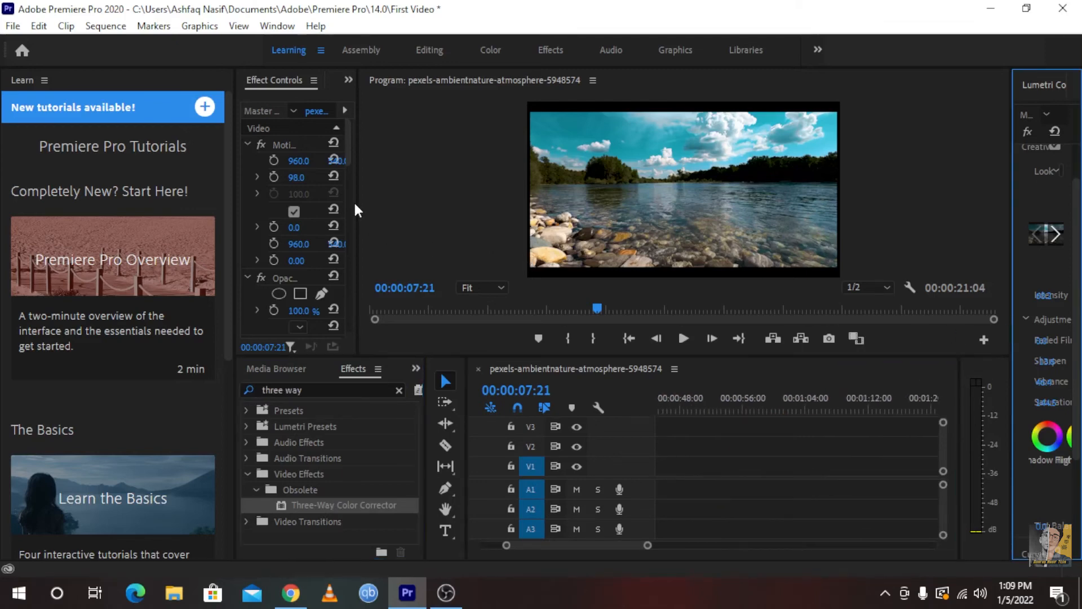
drag(356, 210, 549, 209)
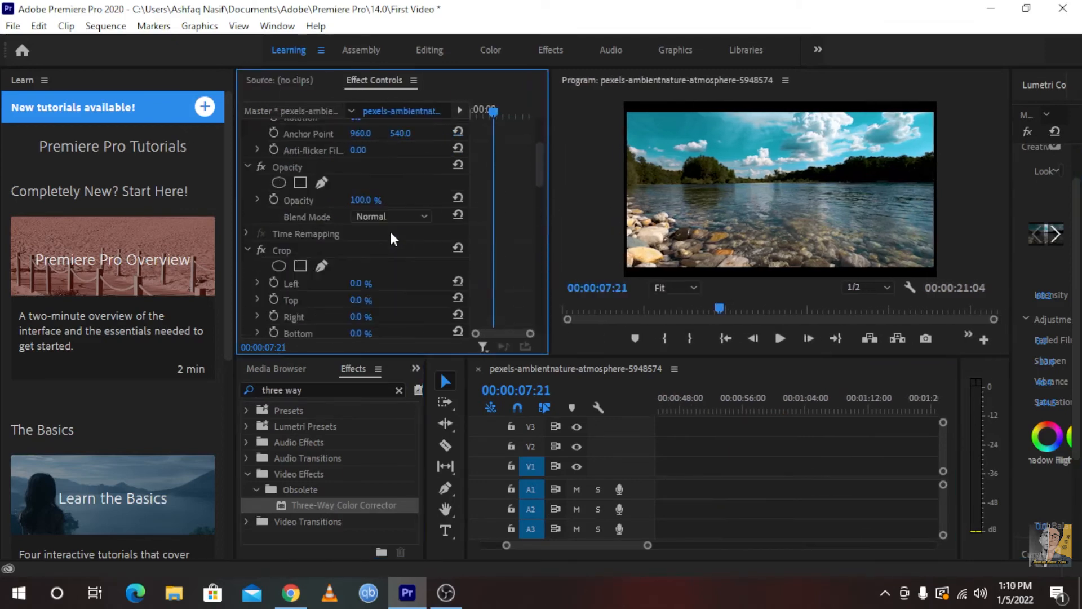
scroll(390, 229, down, 10)
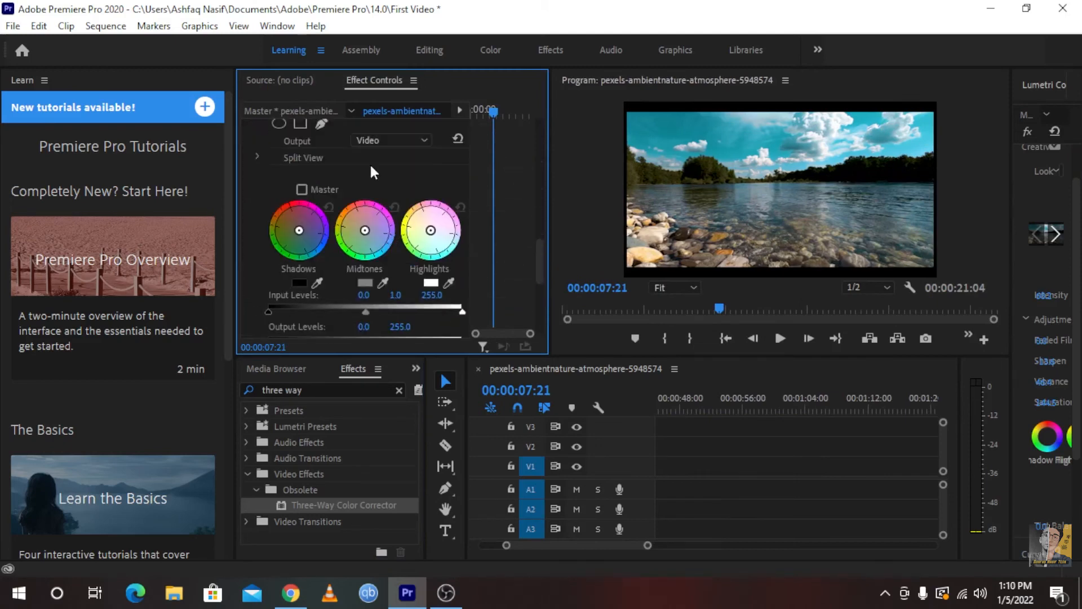
click(276, 25)
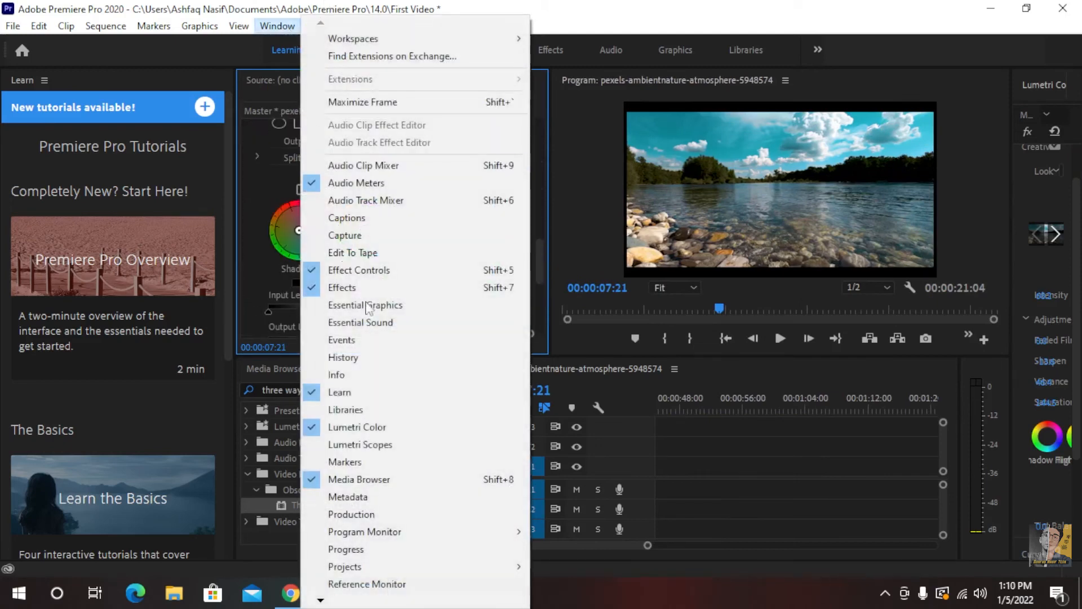
click(377, 272)
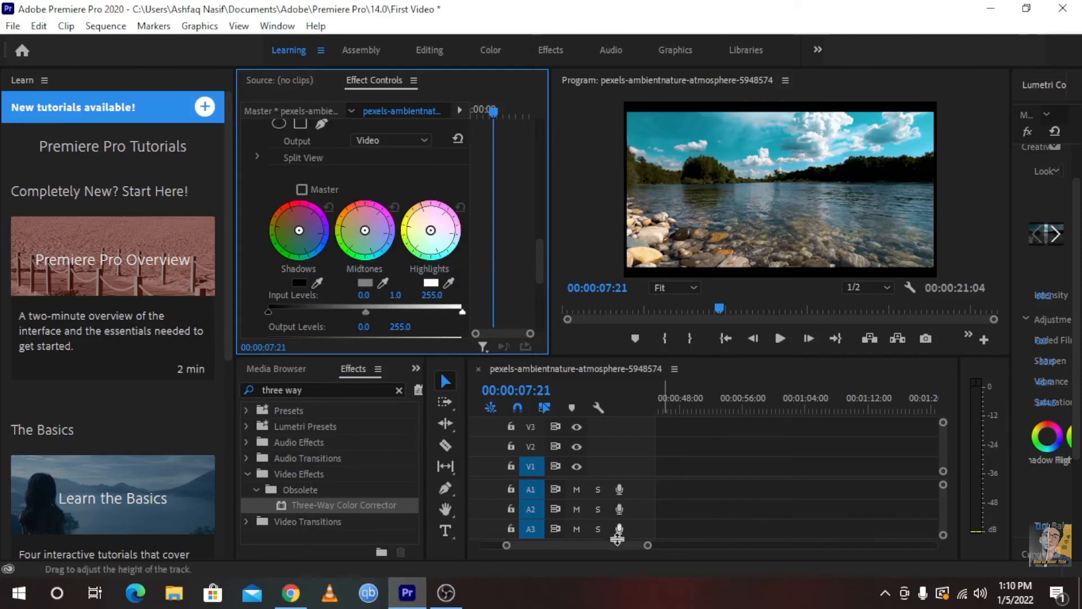
Reselect the river clip on V1, widen the Lumetri Color area and apply Three-Way Color Corrector to the clip again
drag(616, 545, 542, 551)
click(296, 28)
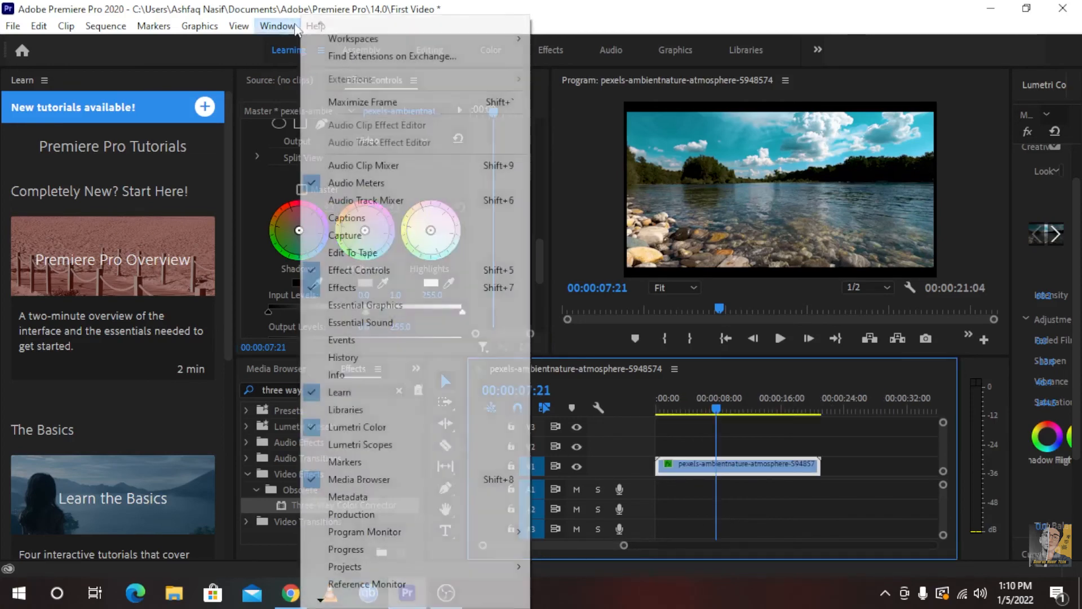
click(796, 420)
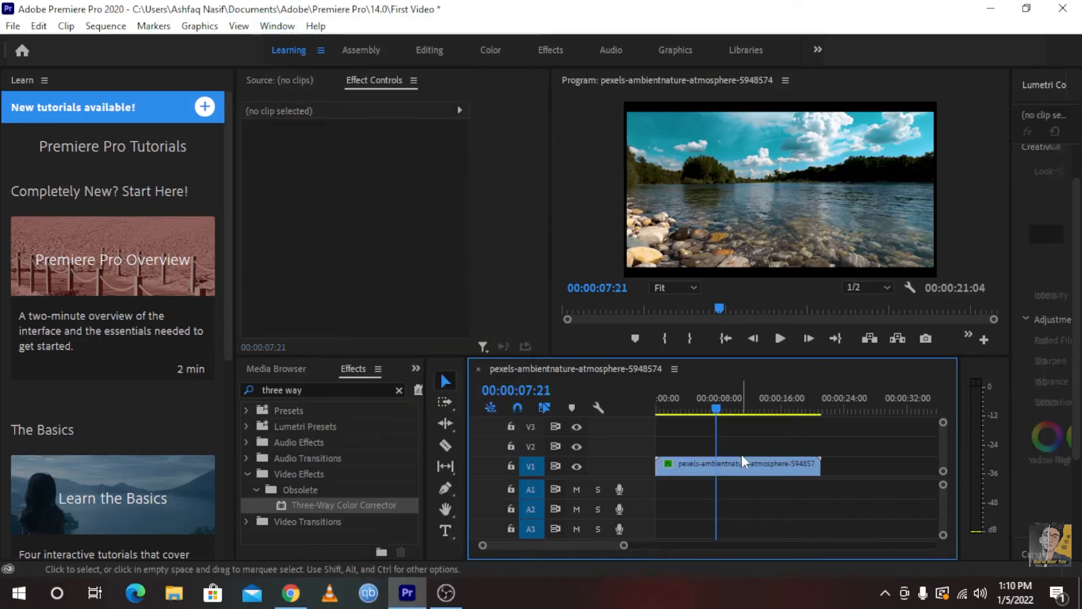
click(742, 458)
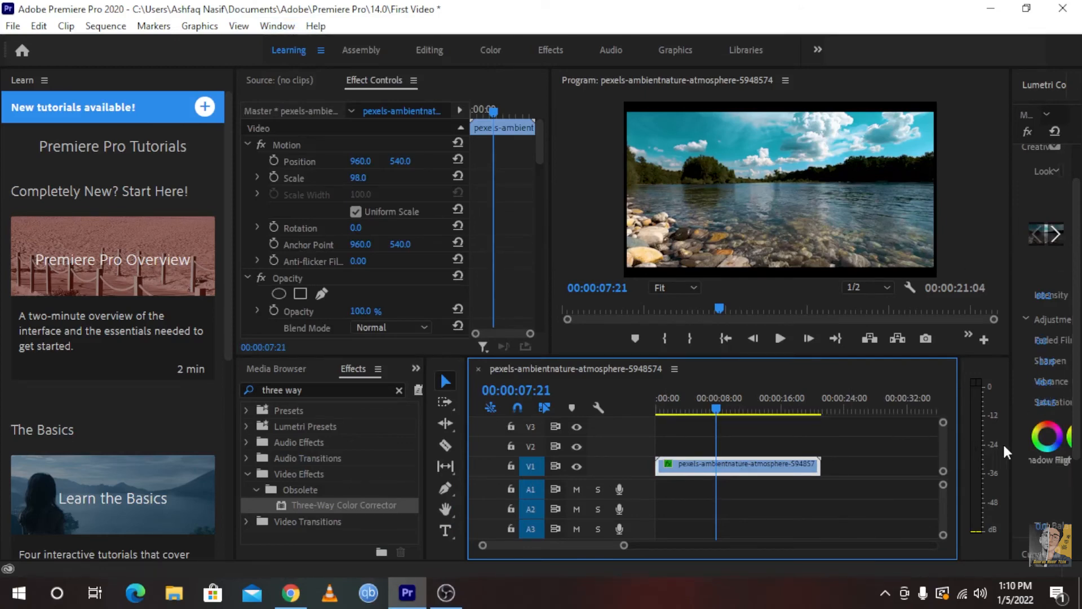
drag(1009, 446, 913, 436)
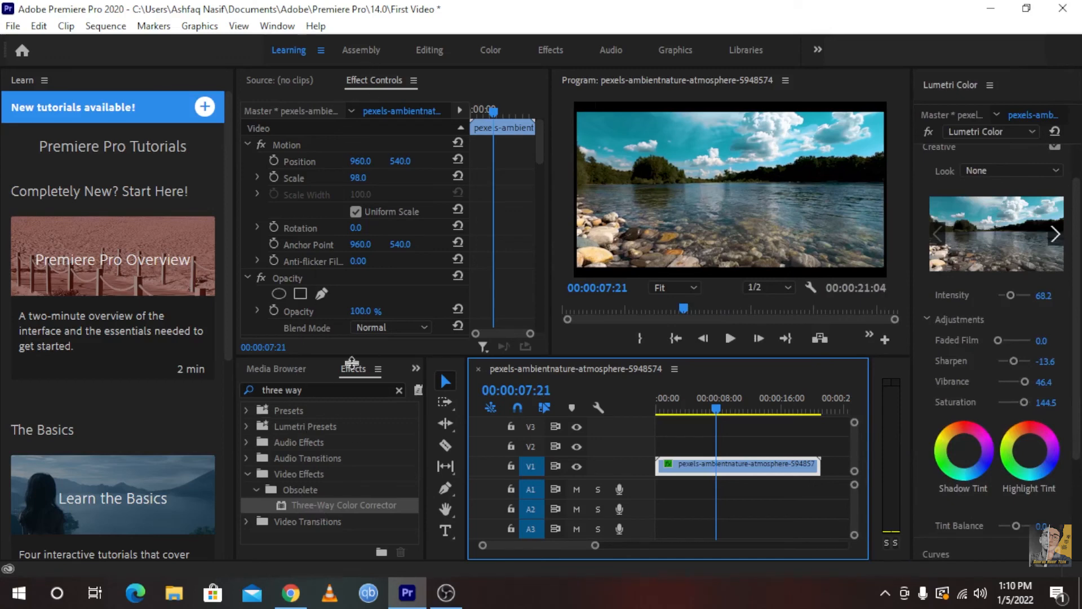
drag(309, 505, 691, 468)
Shift the Shadows toward yellow and adjust the Midtones and Highlights wheels in the river clip's first Three-Way Color Corrector
scroll(380, 234, down, 10)
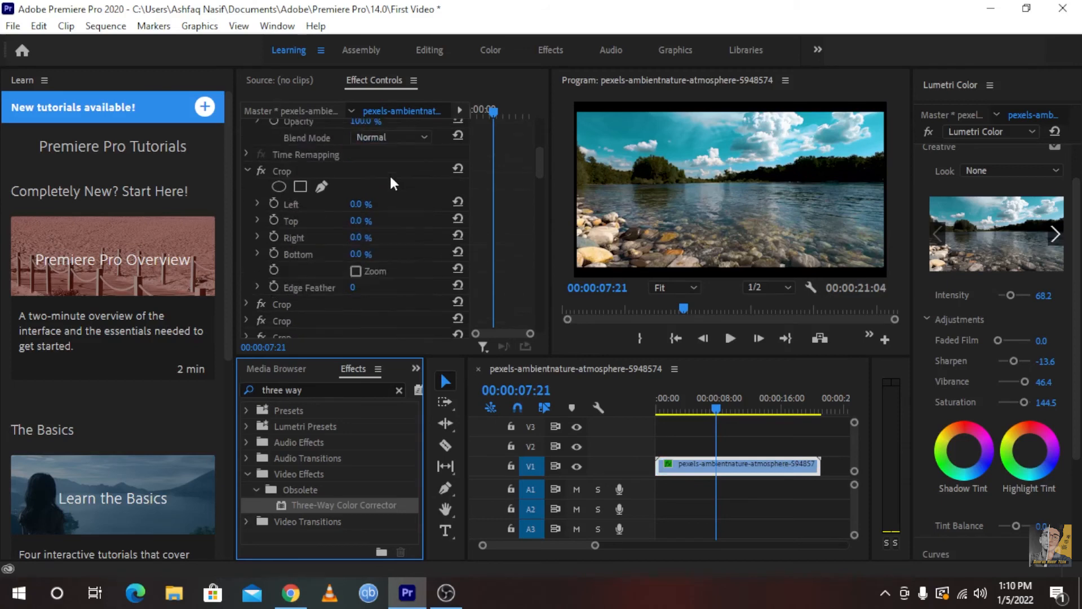
scroll(386, 188, down, 3)
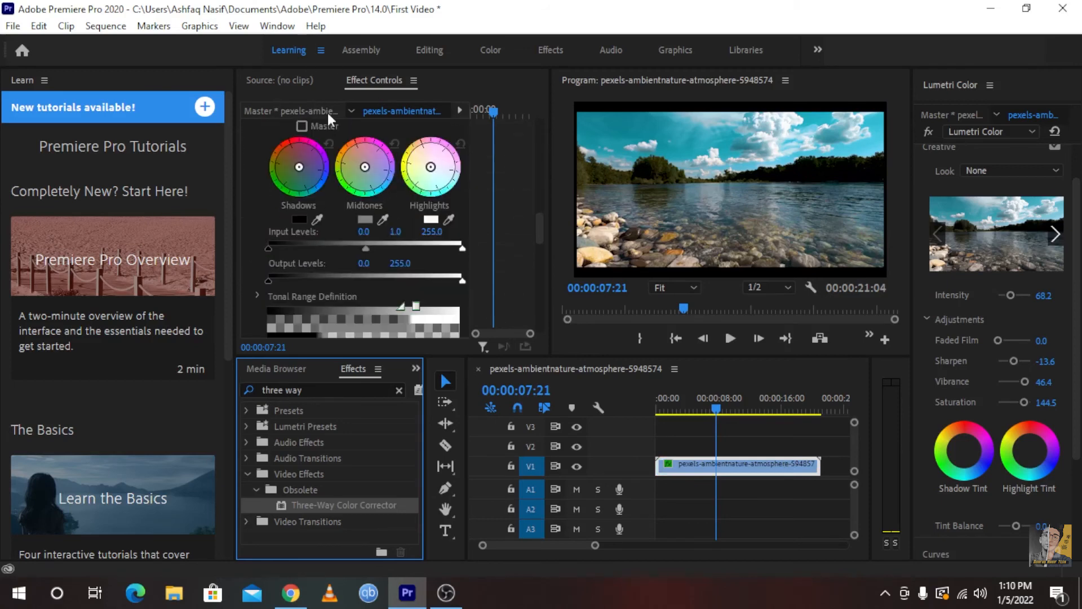
scroll(299, 175, up, 2)
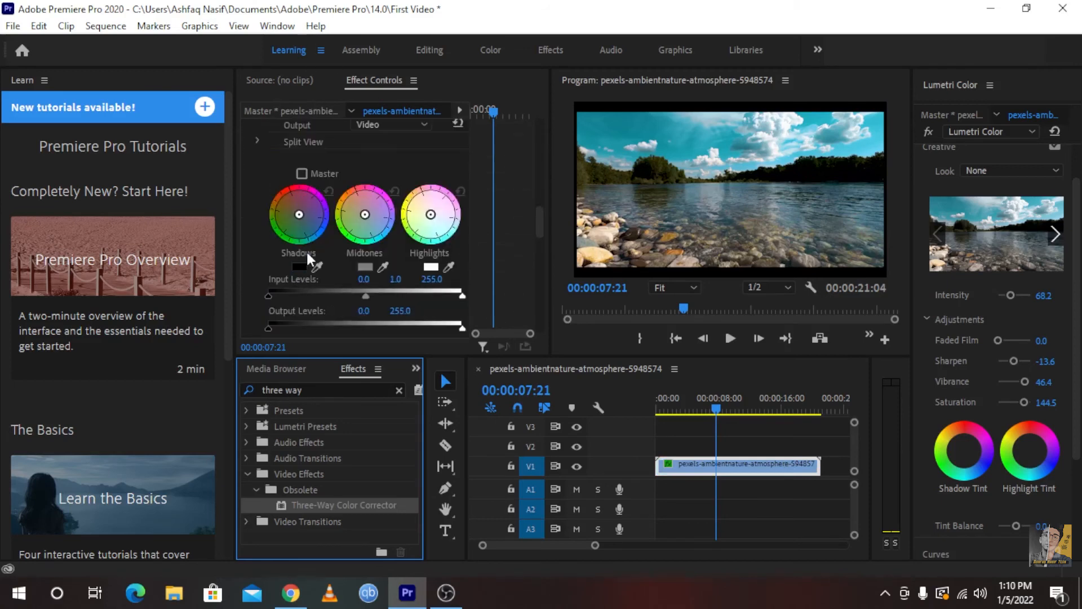
drag(299, 215, 206, 248)
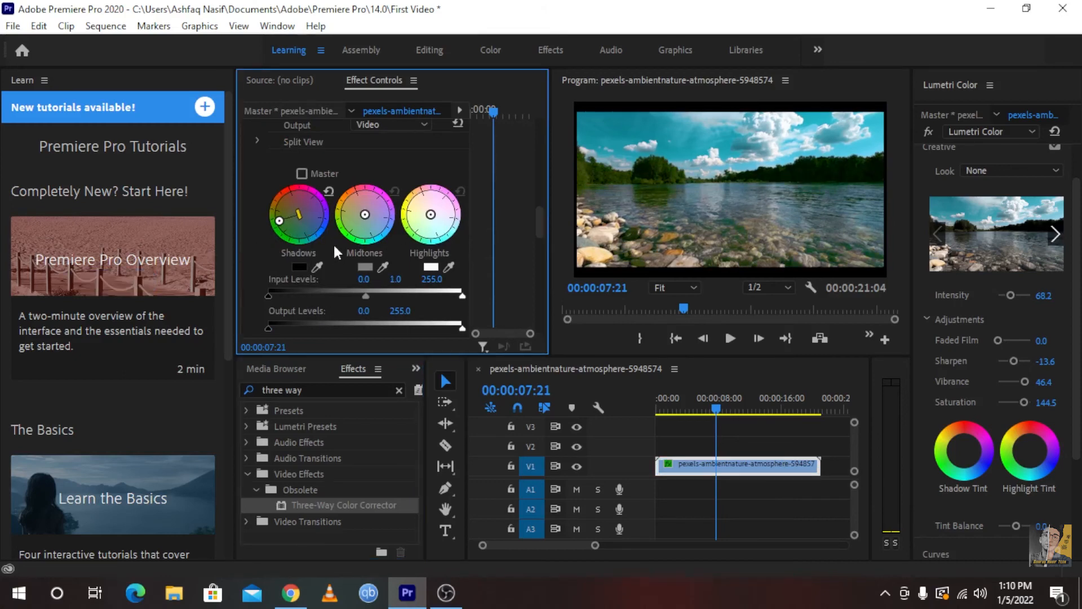
drag(368, 221, 200, 203)
drag(453, 234, 309, 125)
Shift the Shadows wheel toward blue in the next Three-Way Color Corrector in the river clip's effect list
scroll(491, 207, down, 8)
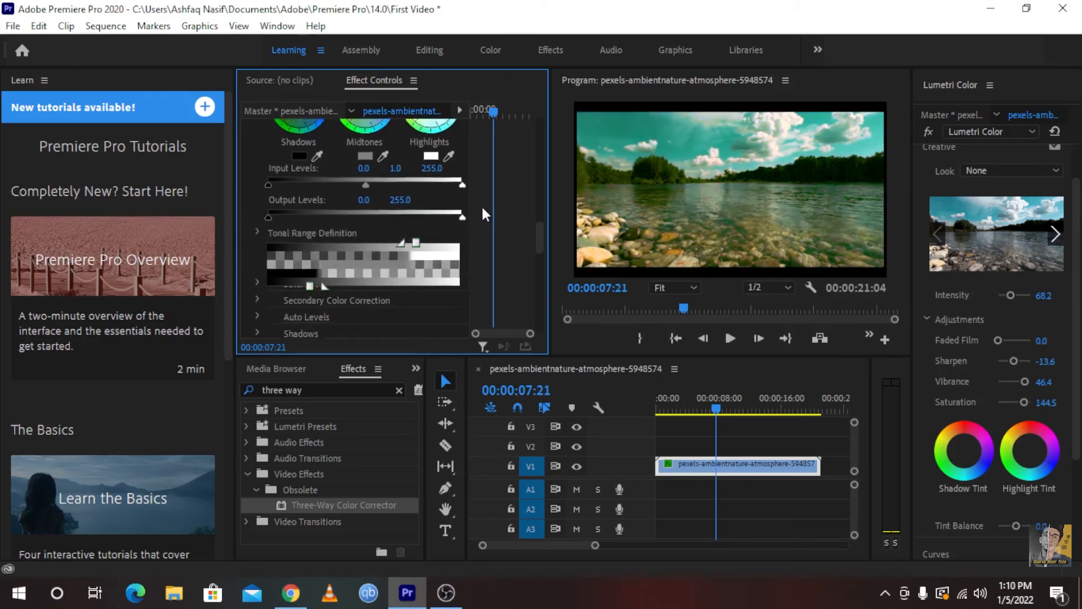
scroll(456, 217, down, 4)
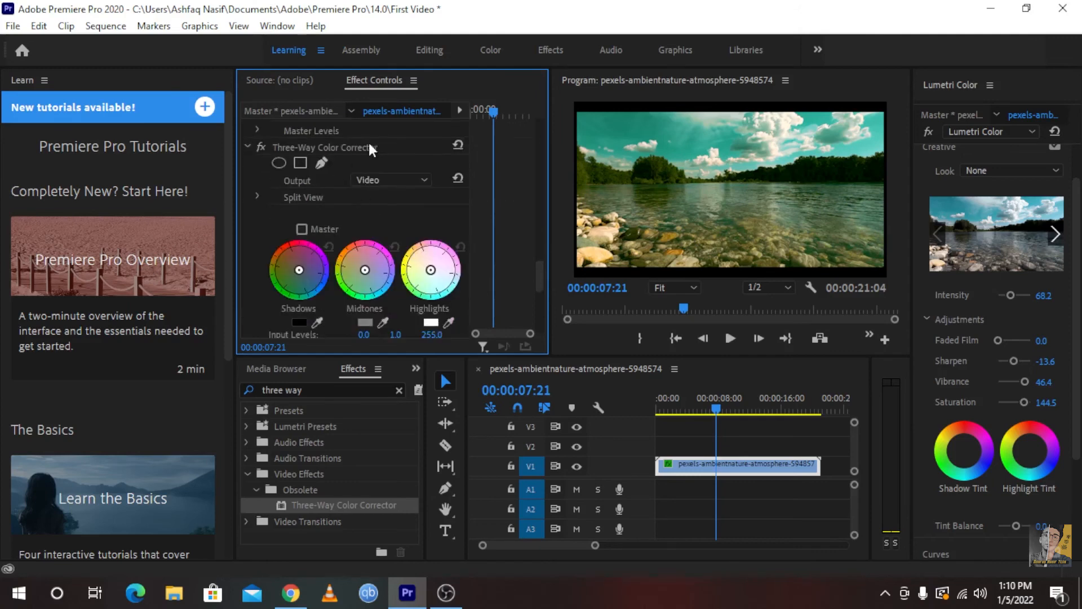
scroll(331, 215, down, 3)
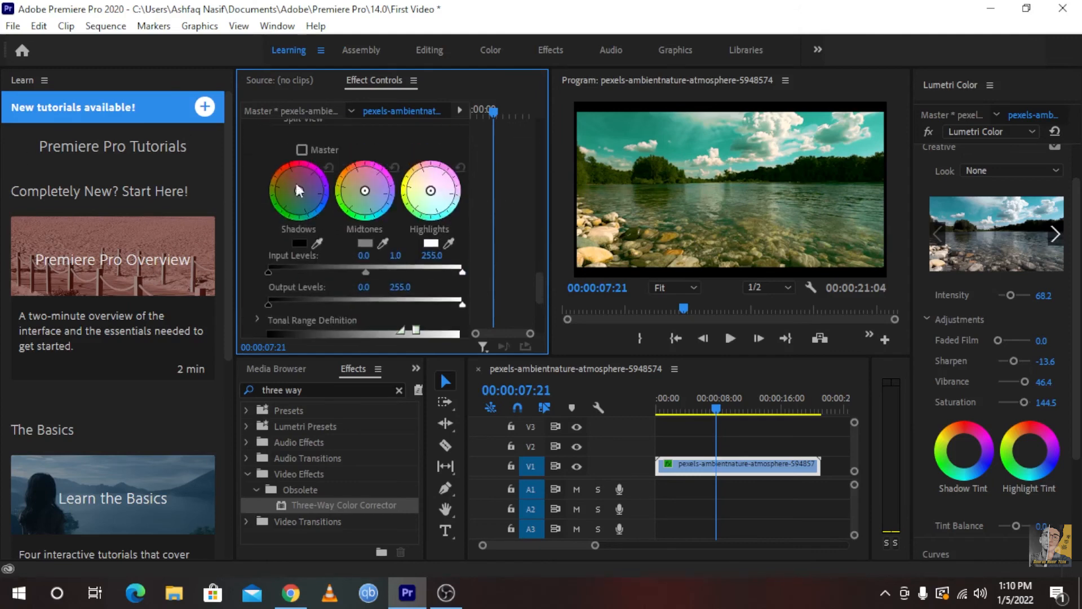
drag(299, 190, 345, 299)
scroll(345, 303, down, 5)
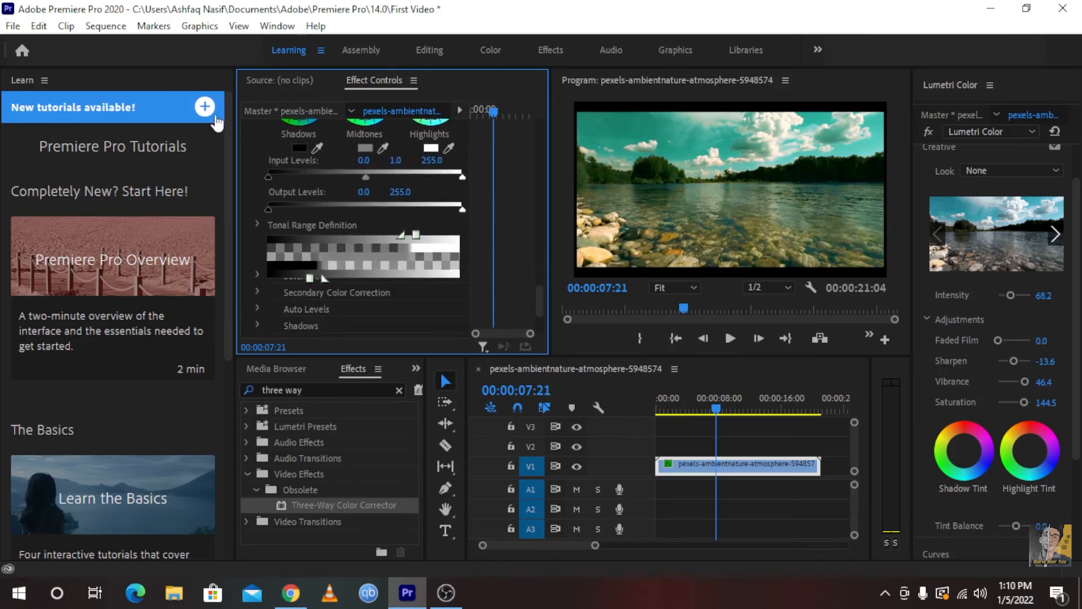
scroll(396, 287, down, 5)
scroll(407, 208, up, 6)
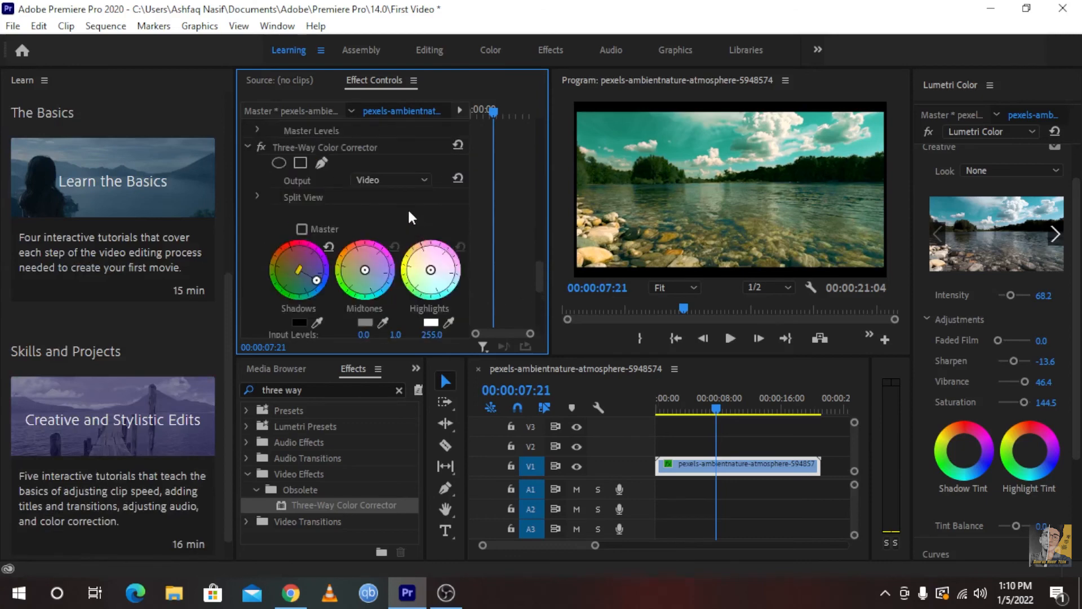
Shift Shadows toward magenta, Midtones toward blue and Highlights toward green in the river clip's first Three-Way Color Corrector
scroll(378, 237, up, 3)
scroll(350, 256, down, 5)
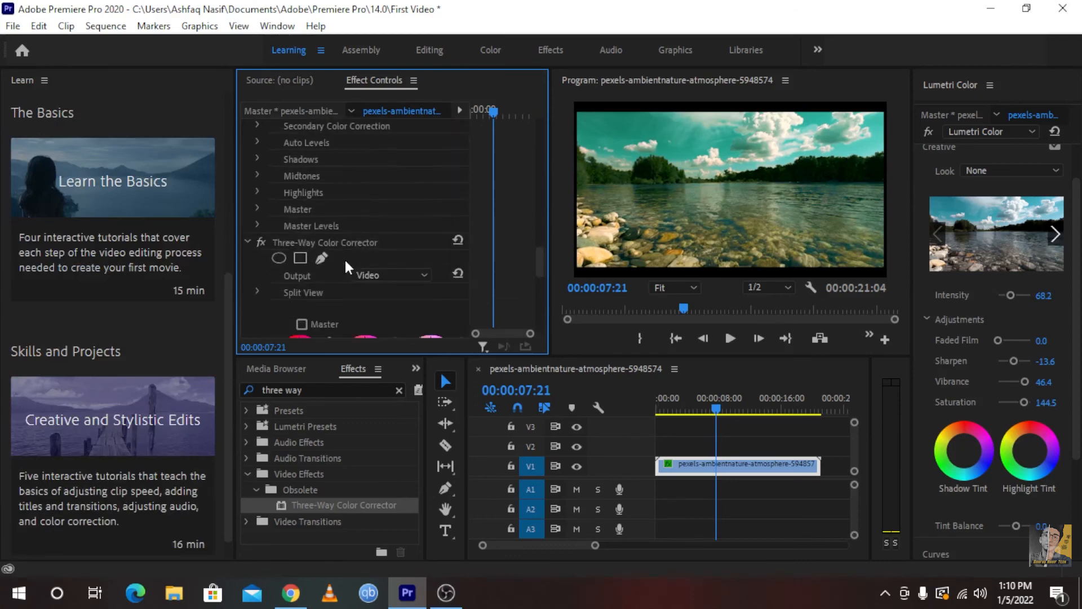
scroll(340, 248, down, 3)
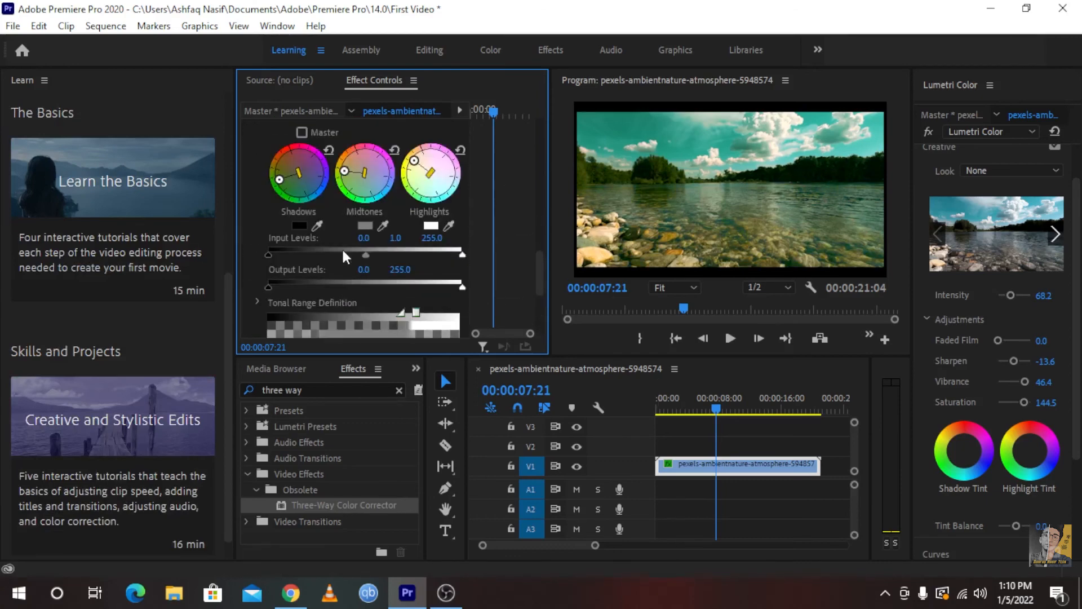
drag(297, 262, 401, 48)
drag(381, 245, 389, 278)
scroll(392, 259, down, 2)
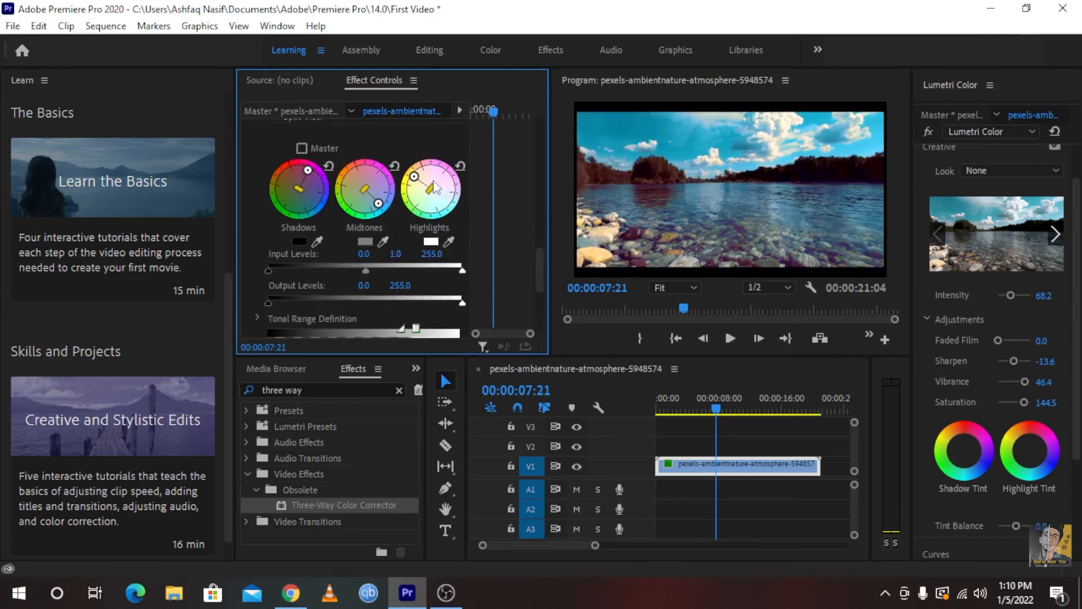
drag(434, 181, 350, 264)
Fine-tune the midtone Input Levels slider in the first Three-Way Color Corrector and play the graded river clip
scroll(351, 264, down, 2)
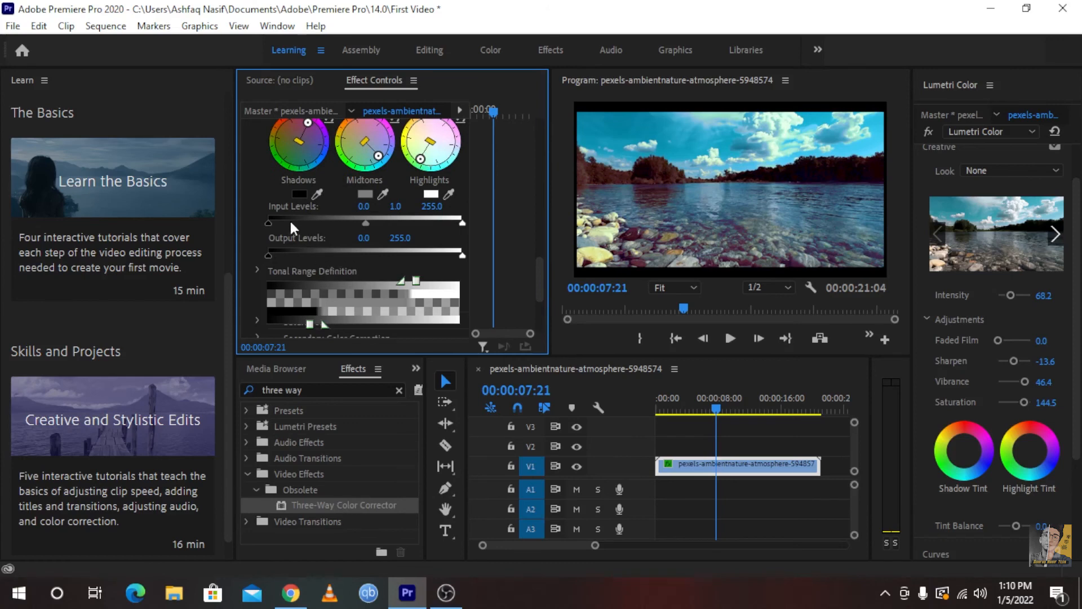
drag(367, 224, 366, 230)
key(space)
Select the river clip on V1, review its effects up to the Motion settings and minimize the editor to the desktop
scroll(789, 232, up, 9)
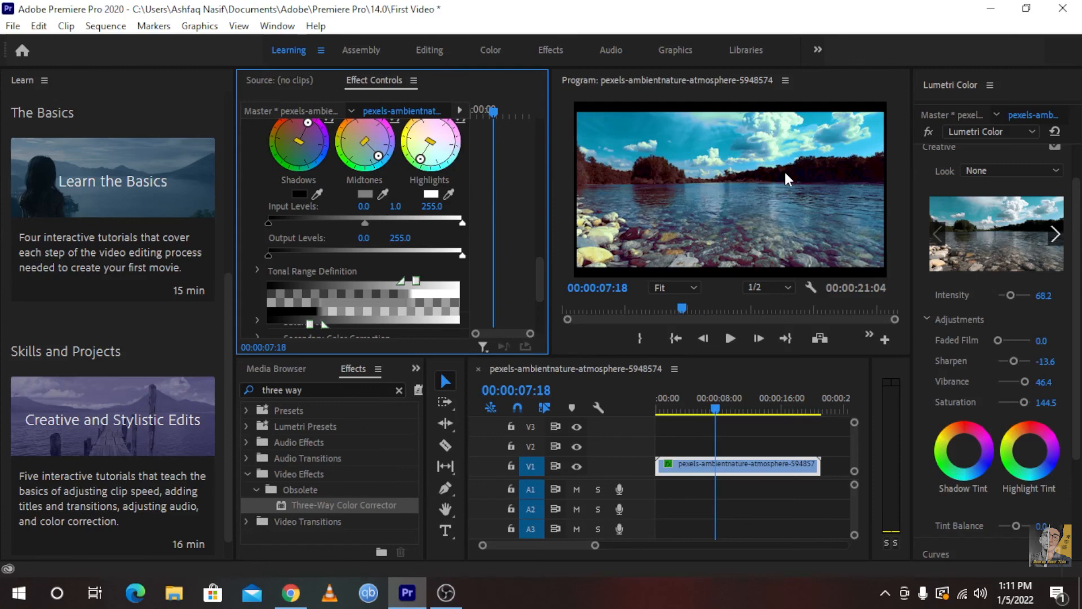
click(726, 469)
scroll(436, 221, up, 10)
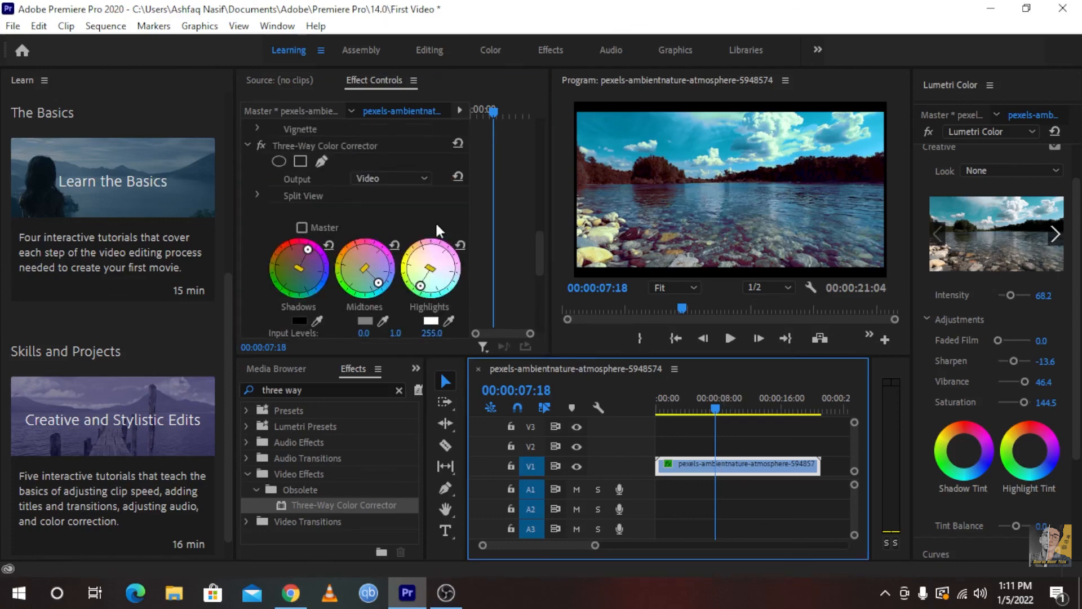
scroll(452, 197, up, 5)
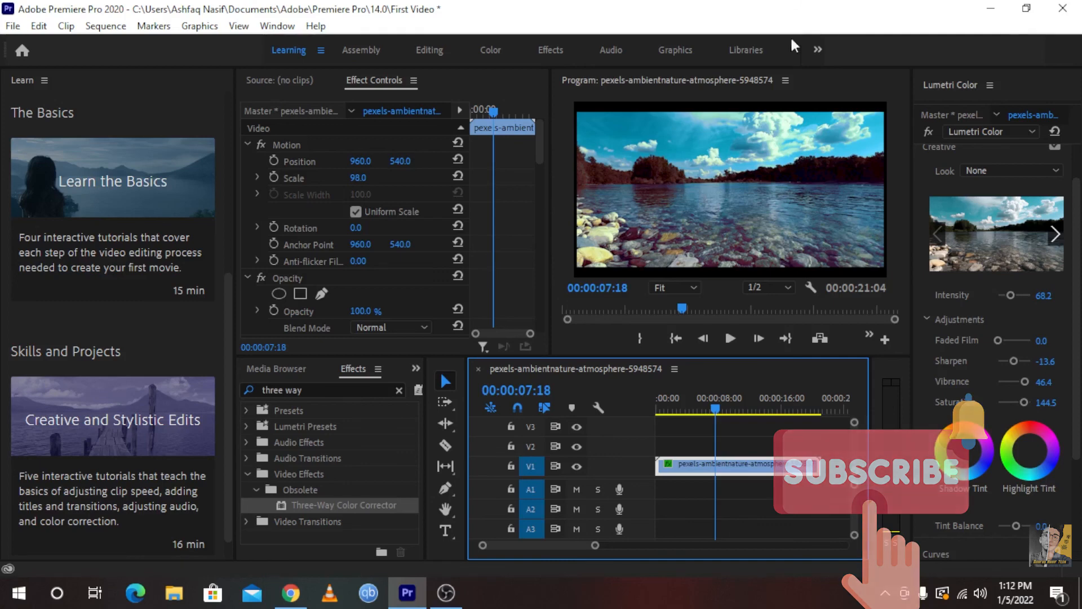
click(991, 9)
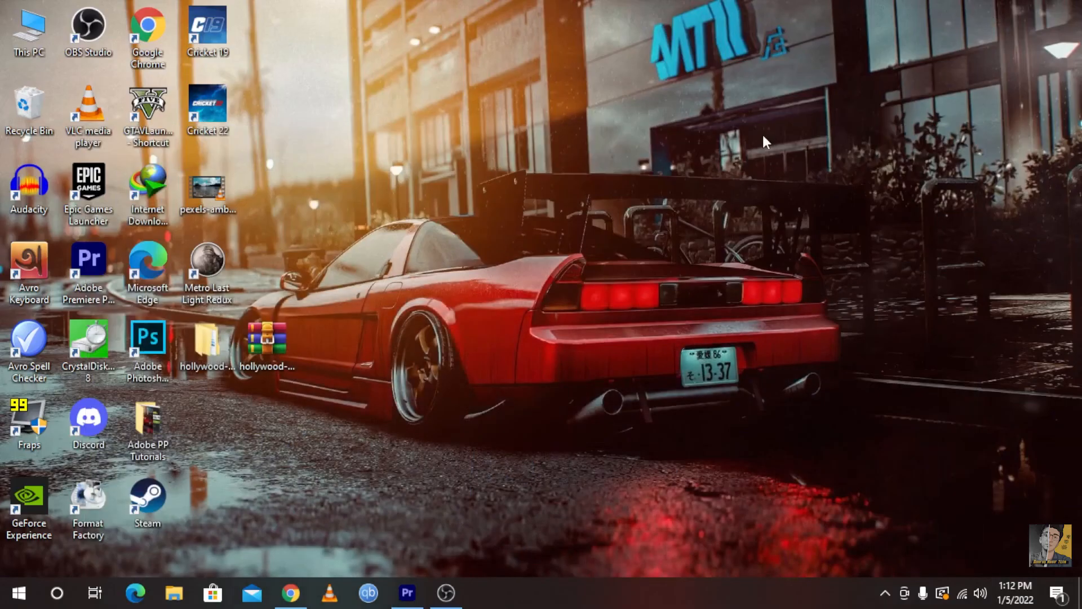